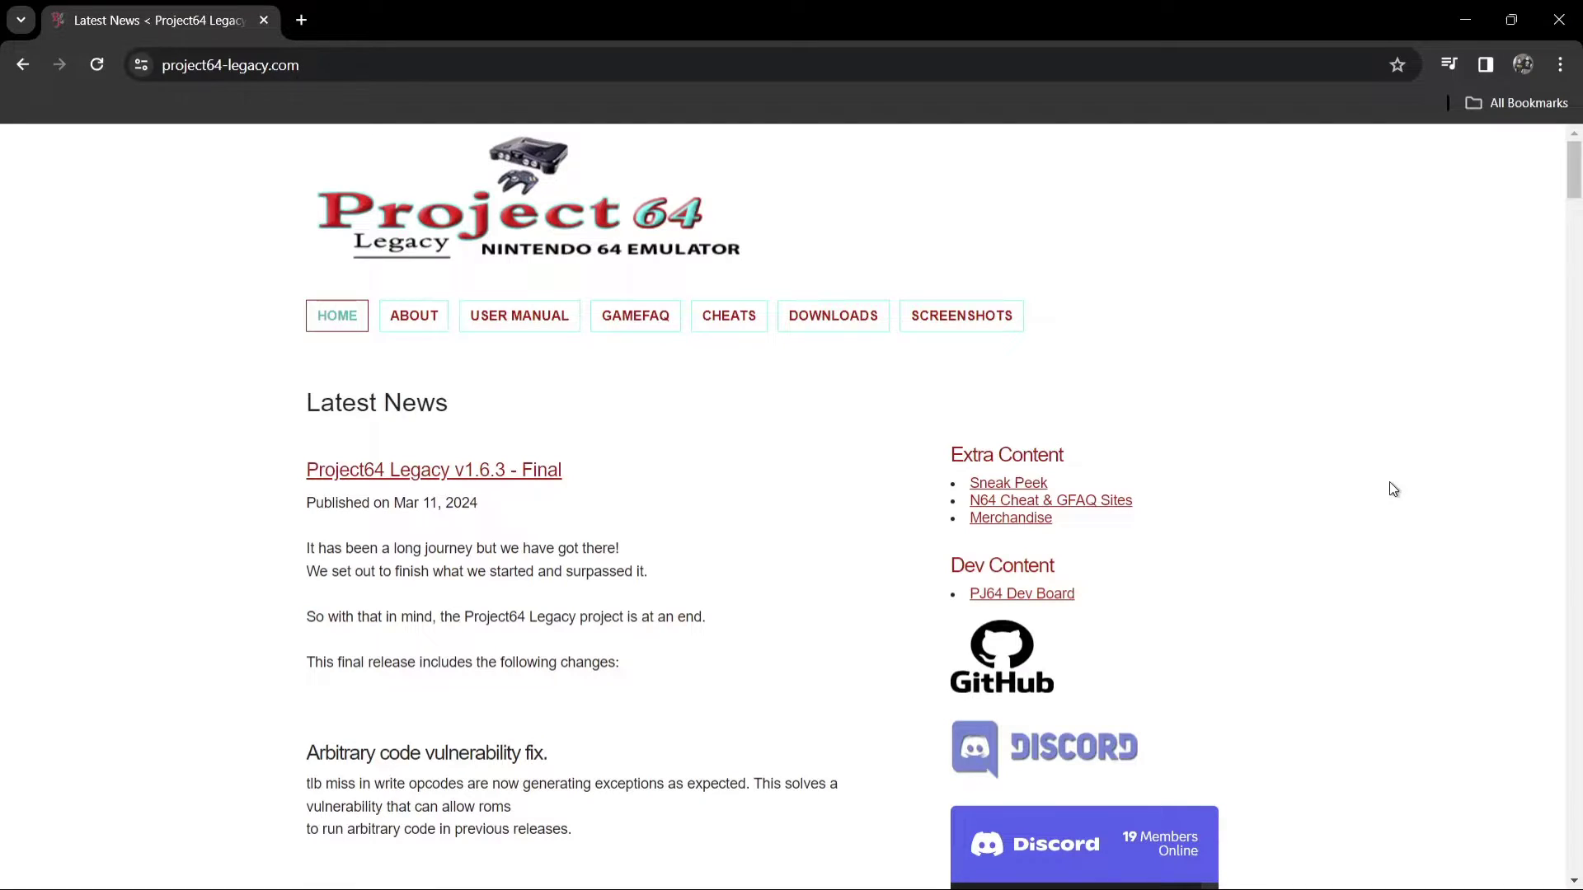
Step: Go to the Project64 Legacy site's downloads for the 1.6.3 Final zip and minimize the browser
{"action": "left_click", "coordinate": [833, 320]}
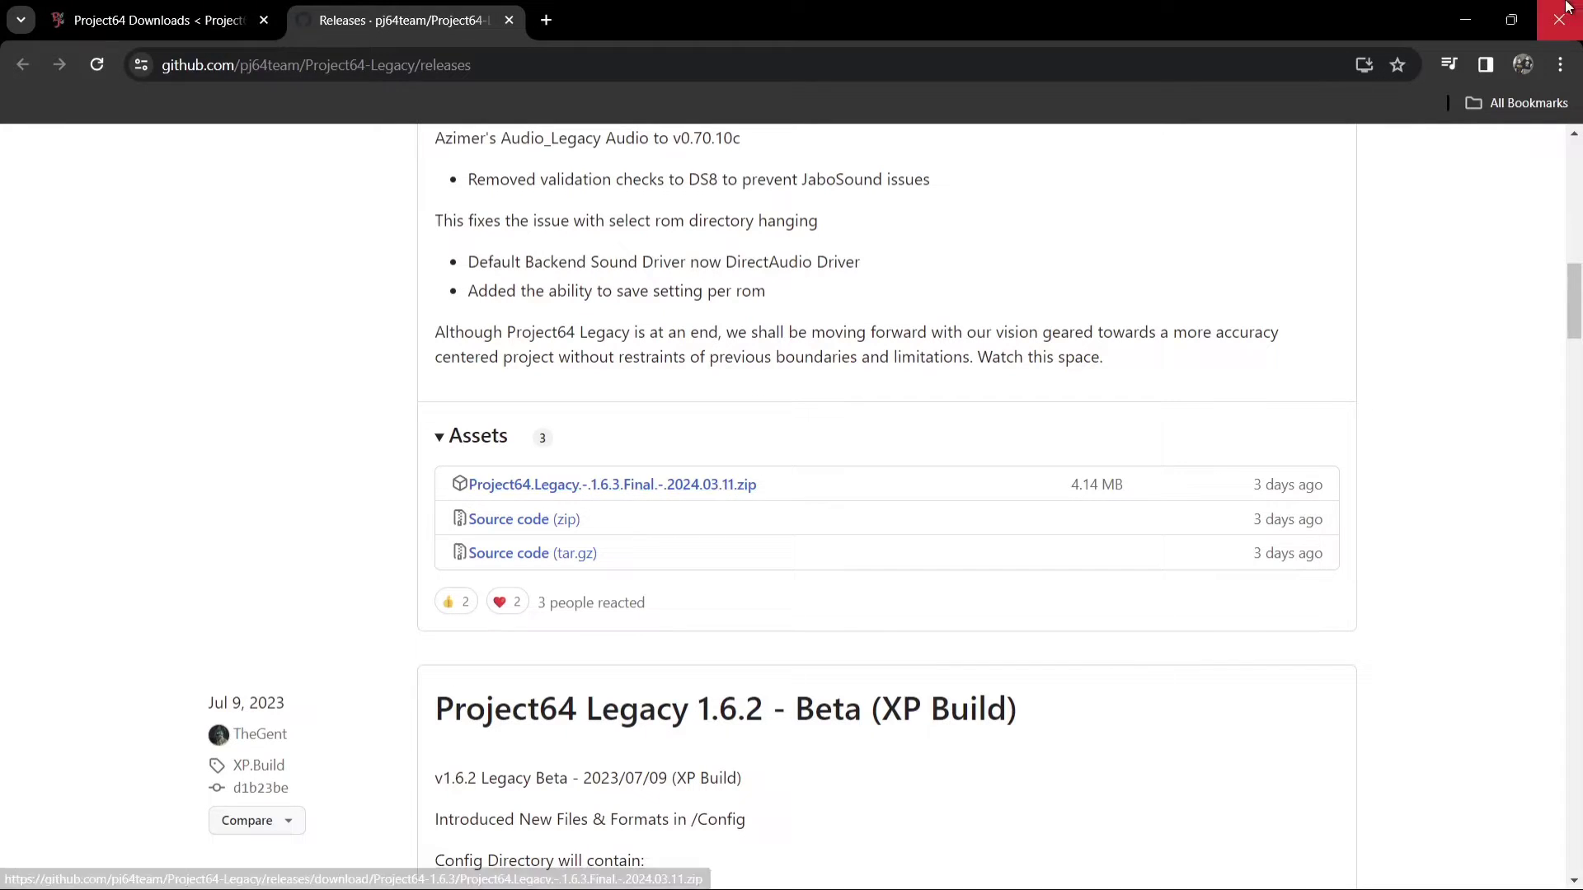
{"action": "left_click", "coordinate": [1465, 20]}
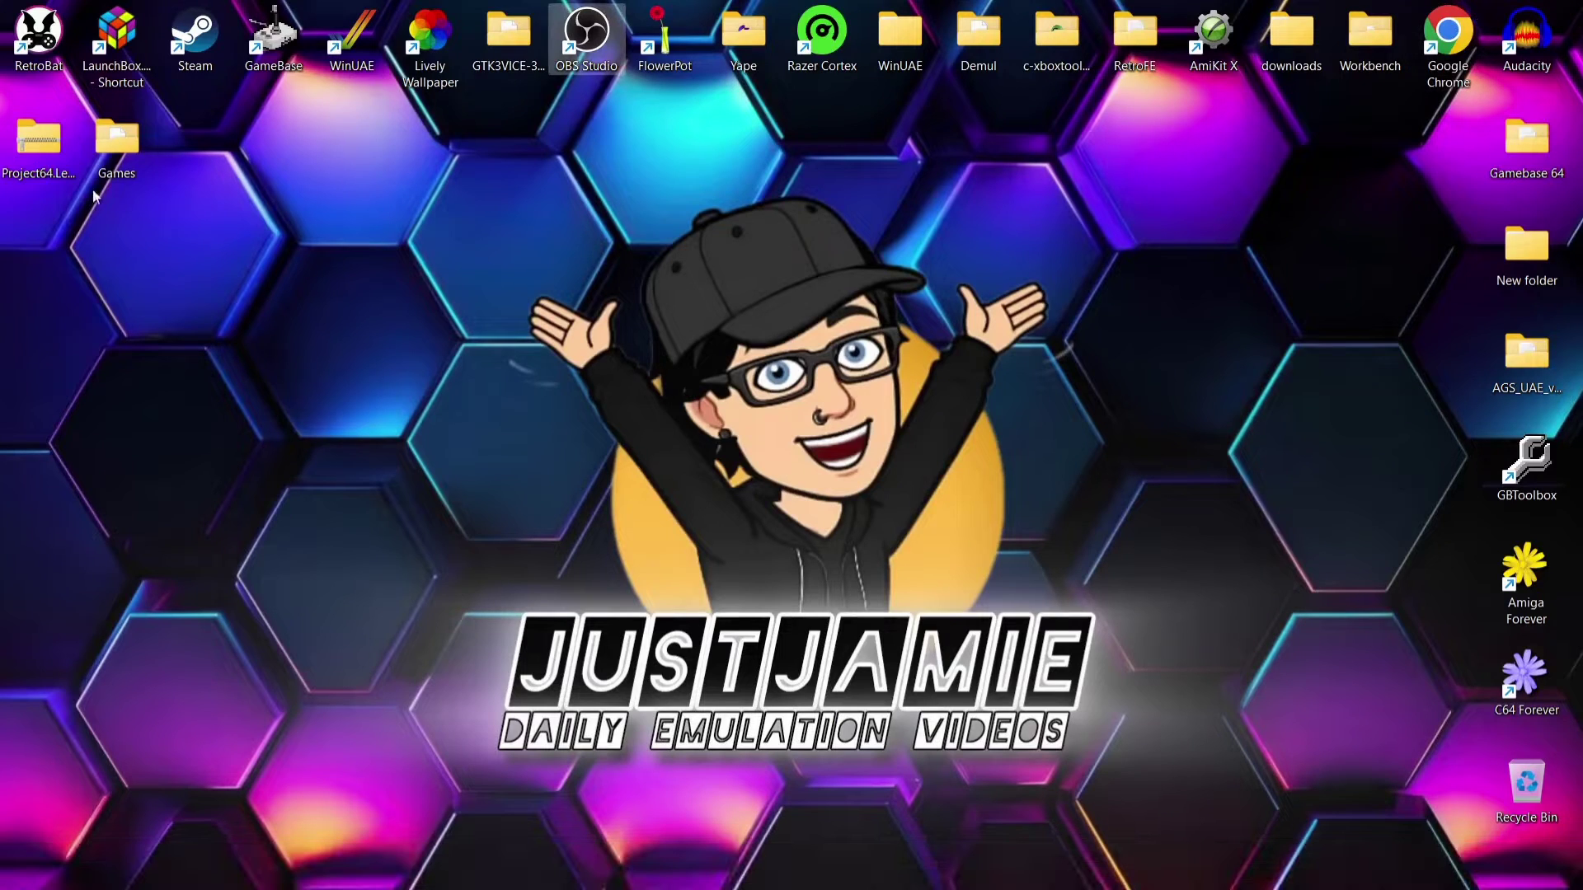
Step: Move the Project64 Legacy 1.6.3 zip to an open spot on the desktop and create a desktop folder named N64
{"action": "left_click_drag", "start_coordinate": [39, 140], "coordinate": [668, 198]}
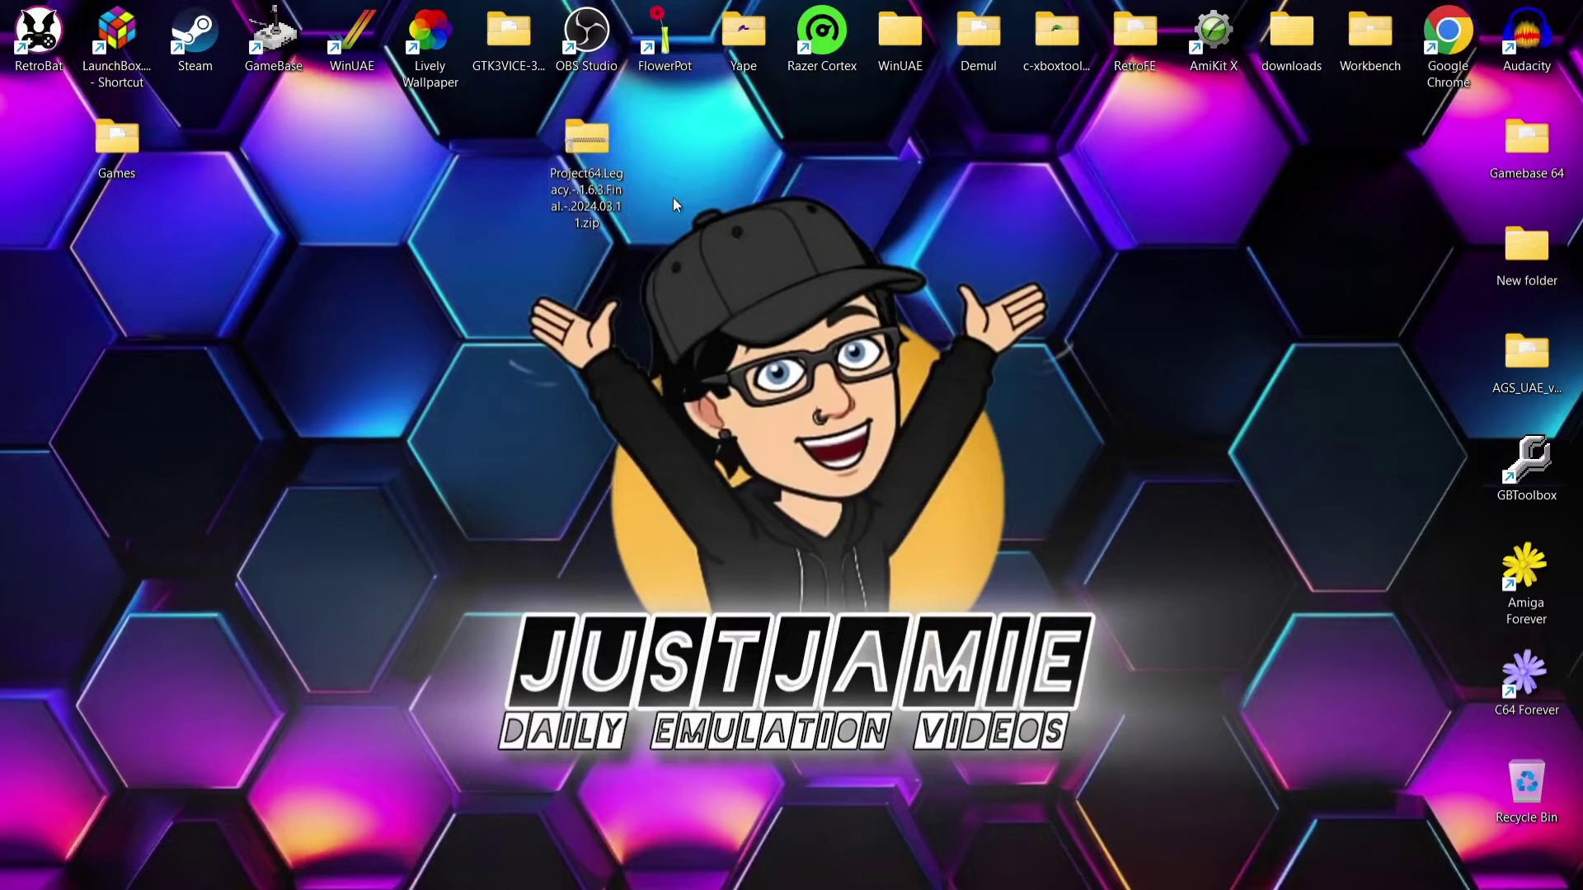
{"action": "right_click", "coordinate": [840, 250]}
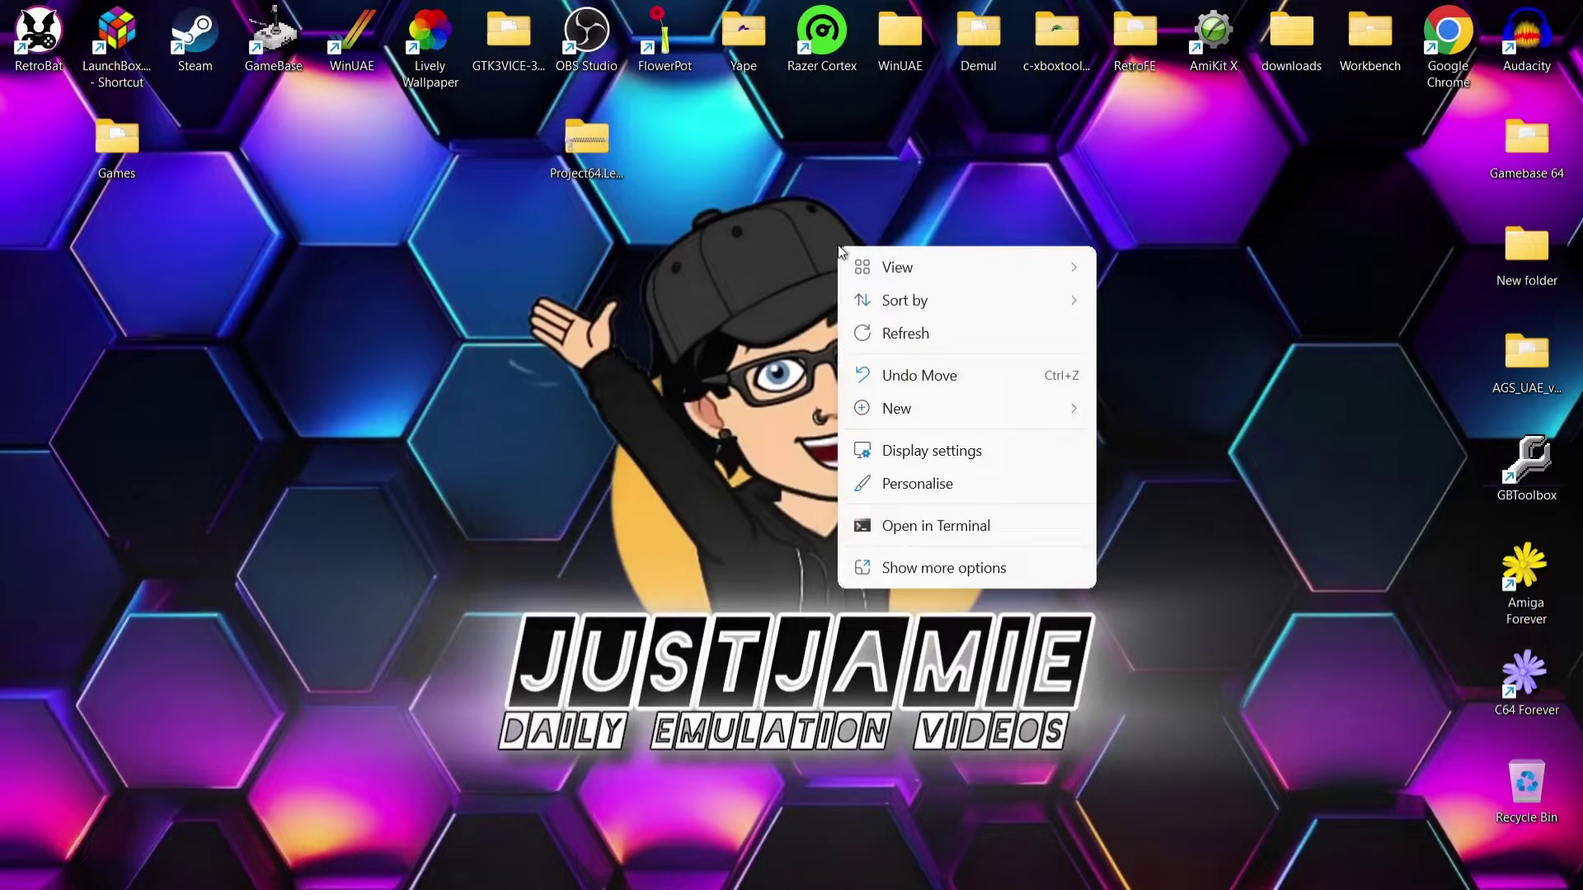
{"action": "mouse_move", "coordinate": [927, 404]}
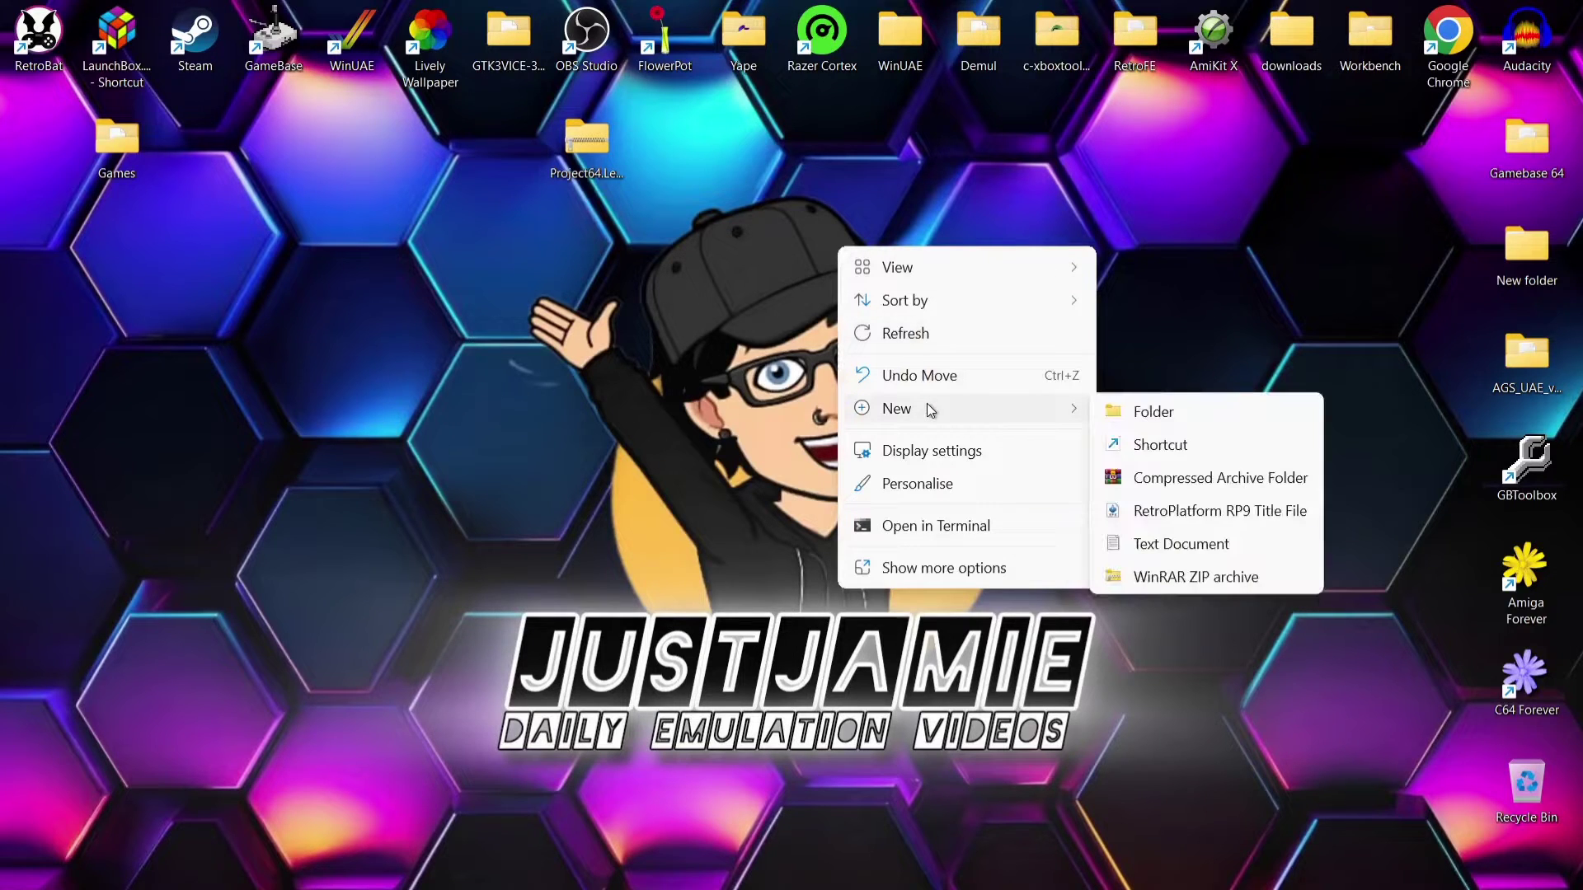
{"action": "left_click", "coordinate": [1181, 410]}
{"action": "type", "text": "N6"}
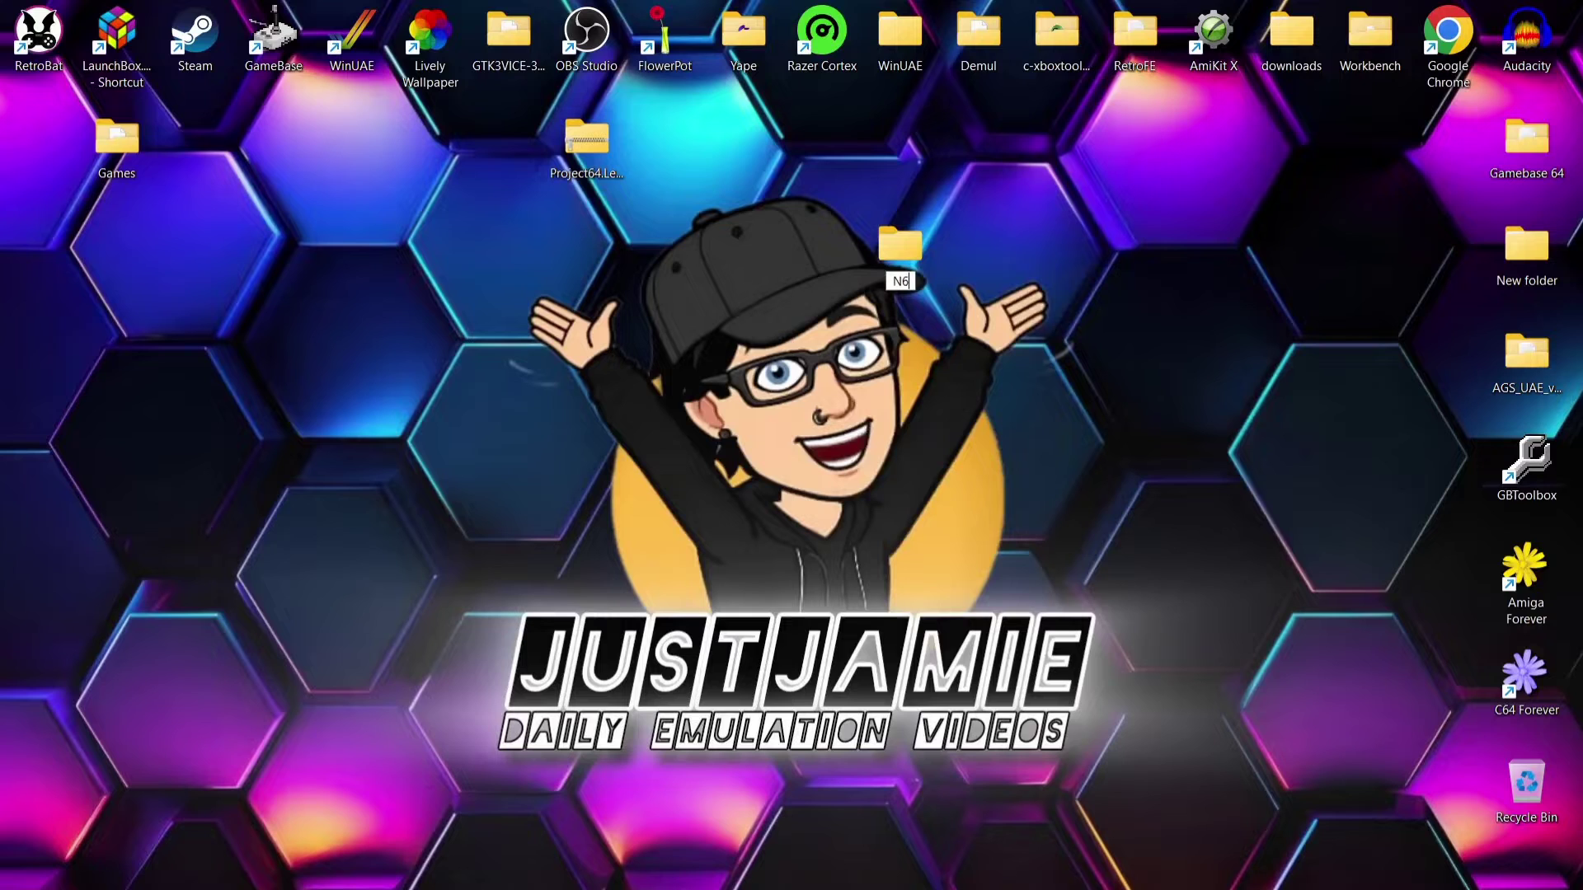
{"action": "type", "text": "4"}
{"action": "key", "text": "Return"}
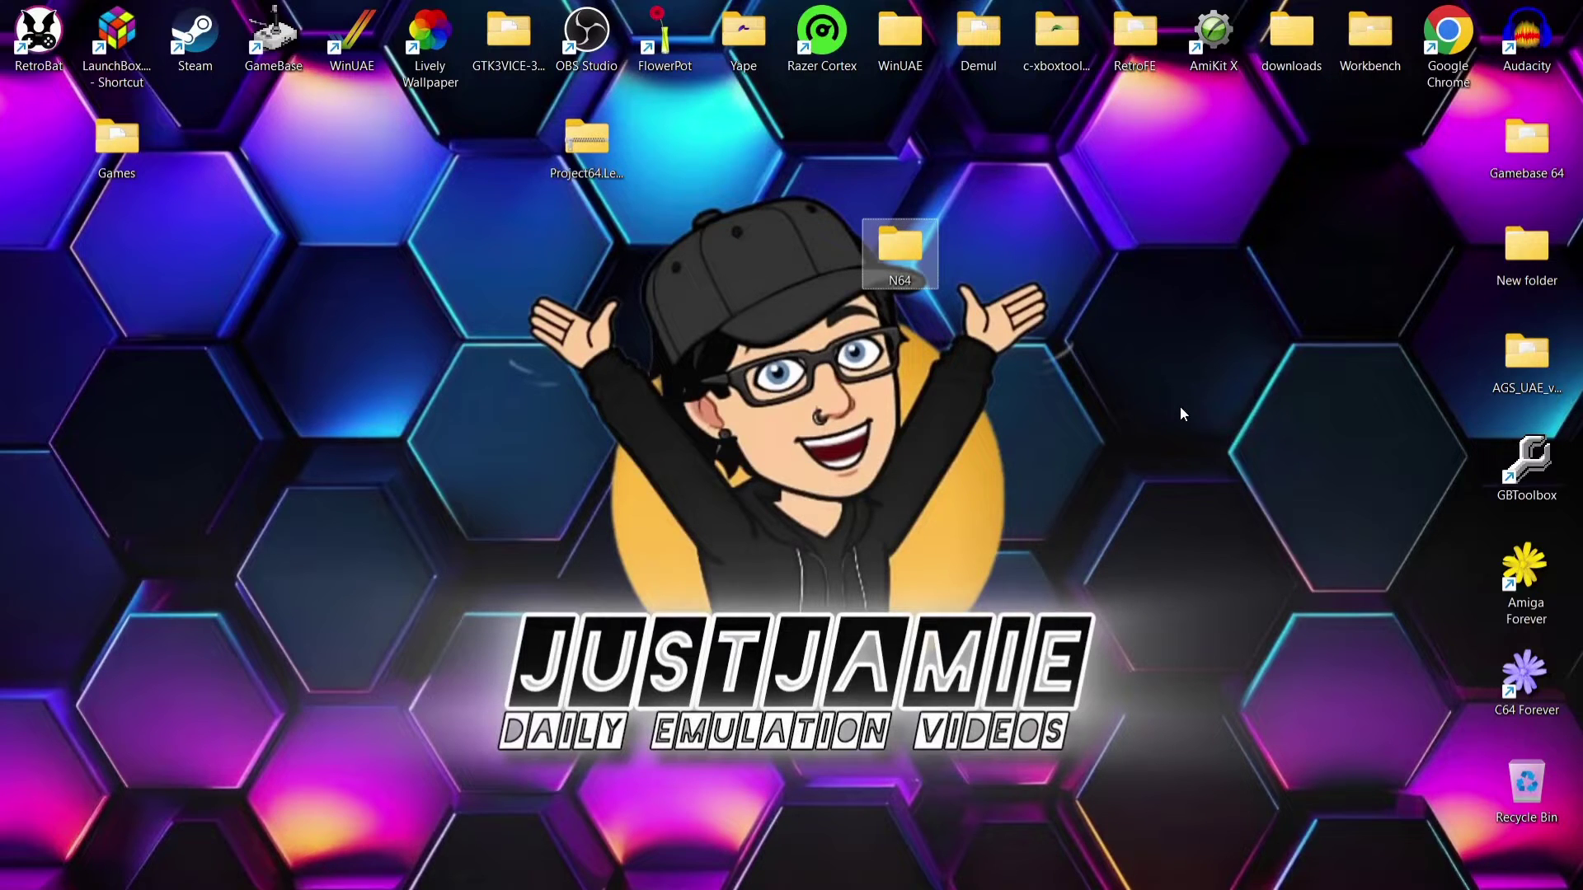
Step: Move the Project64 Legacy zip into the N64 folder and extract its contents there with WinRAR
{"action": "left_click_drag", "start_coordinate": [587, 148], "coordinate": [904, 257]}
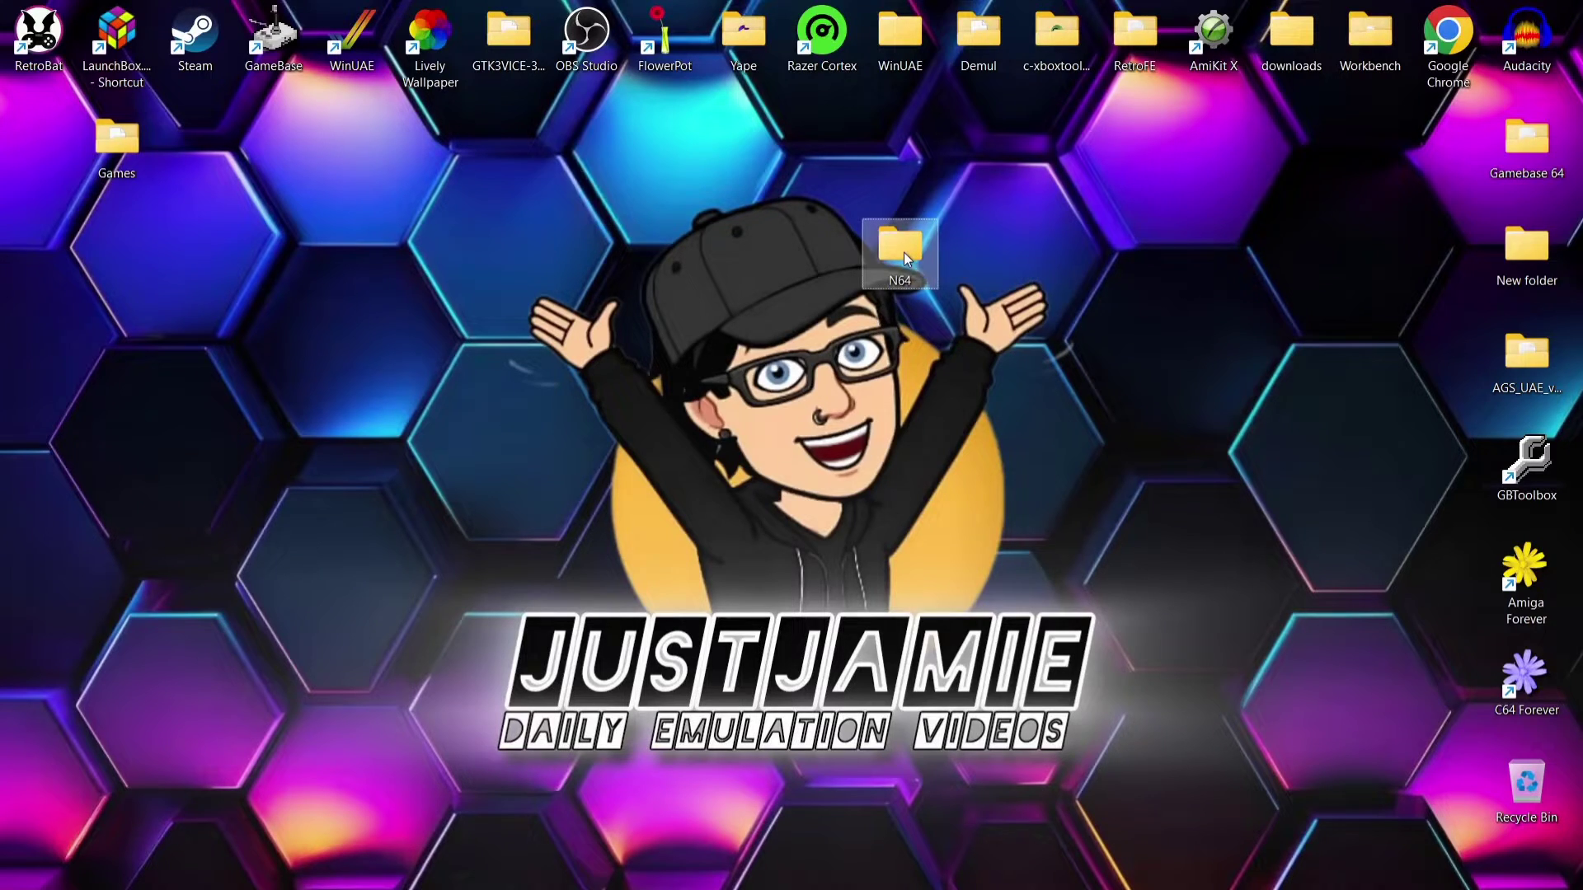
{"action": "double_click", "coordinate": [904, 252]}
{"action": "left_click", "coordinate": [407, 363]}
{"action": "right_click", "coordinate": [410, 367]}
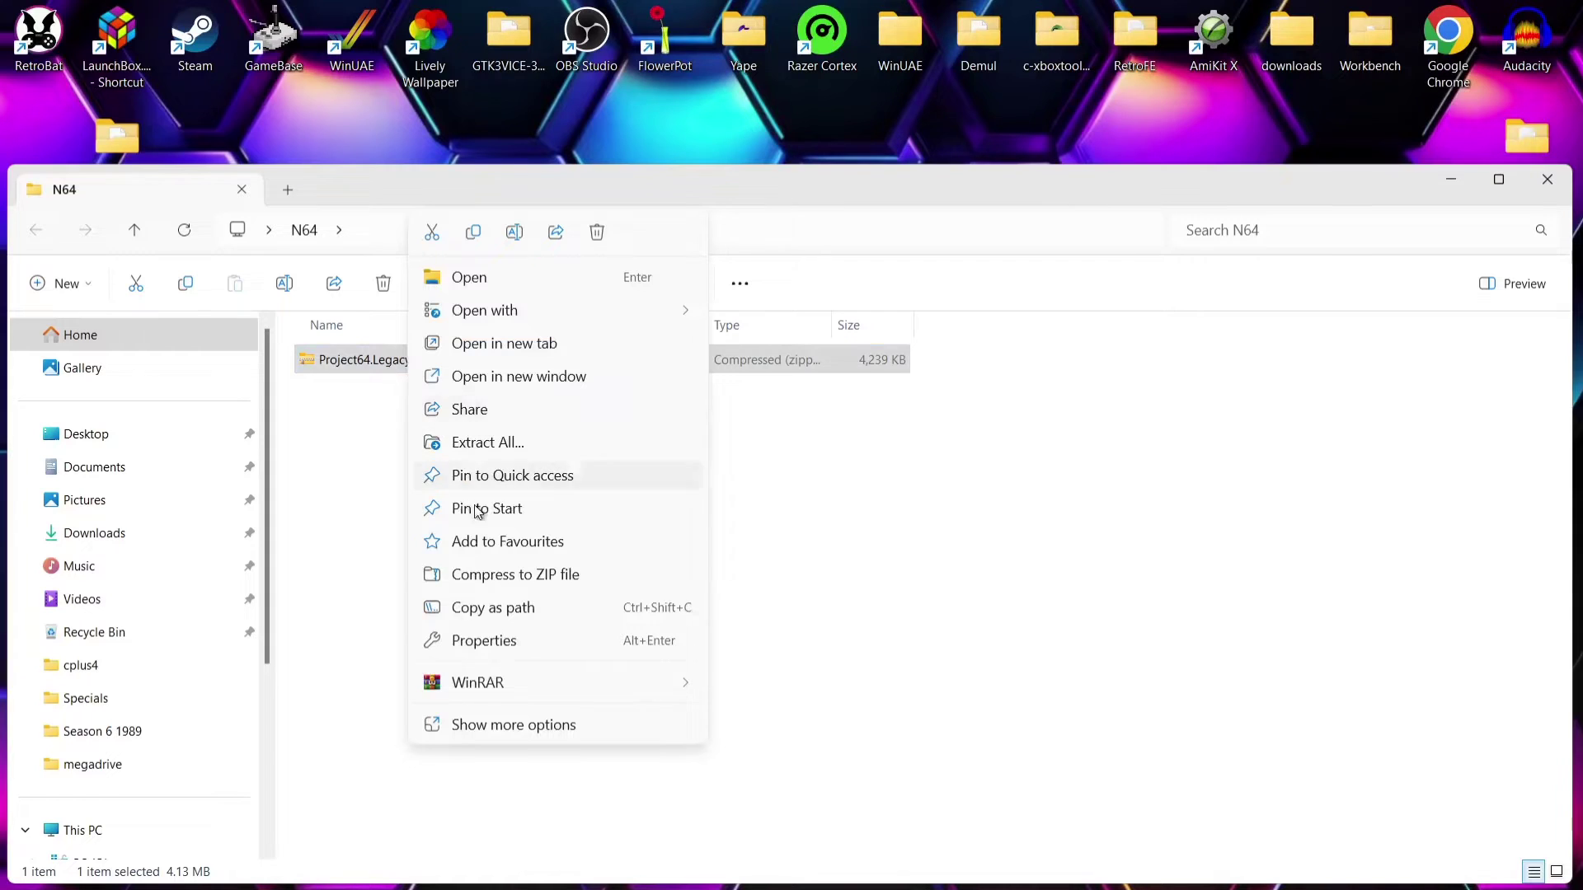
{"action": "mouse_move", "coordinate": [510, 684]}
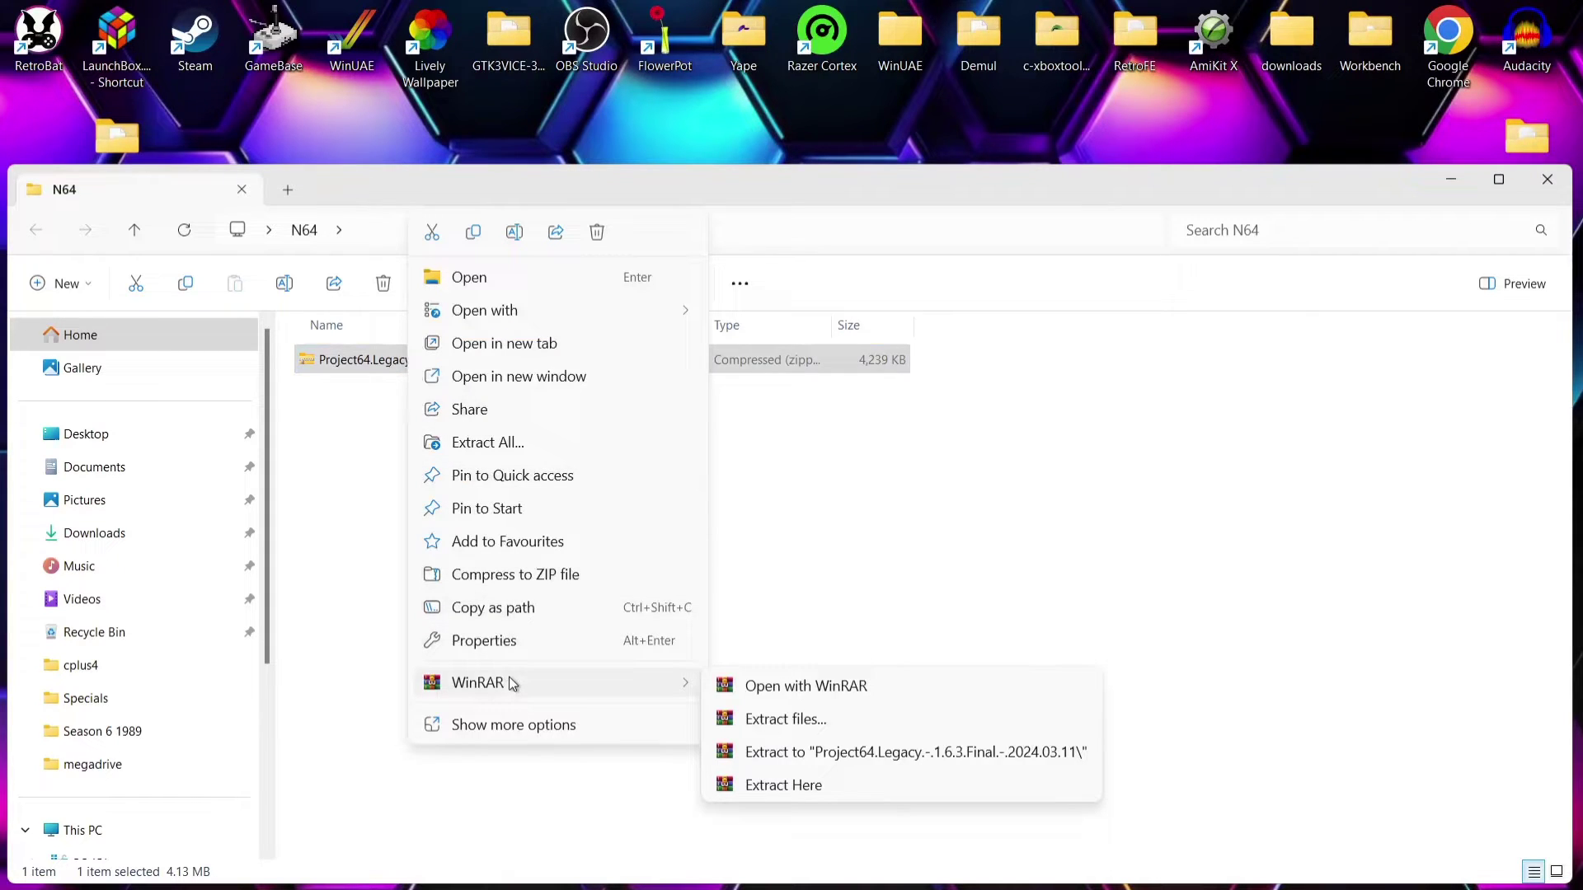
{"action": "left_click", "coordinate": [781, 782]}
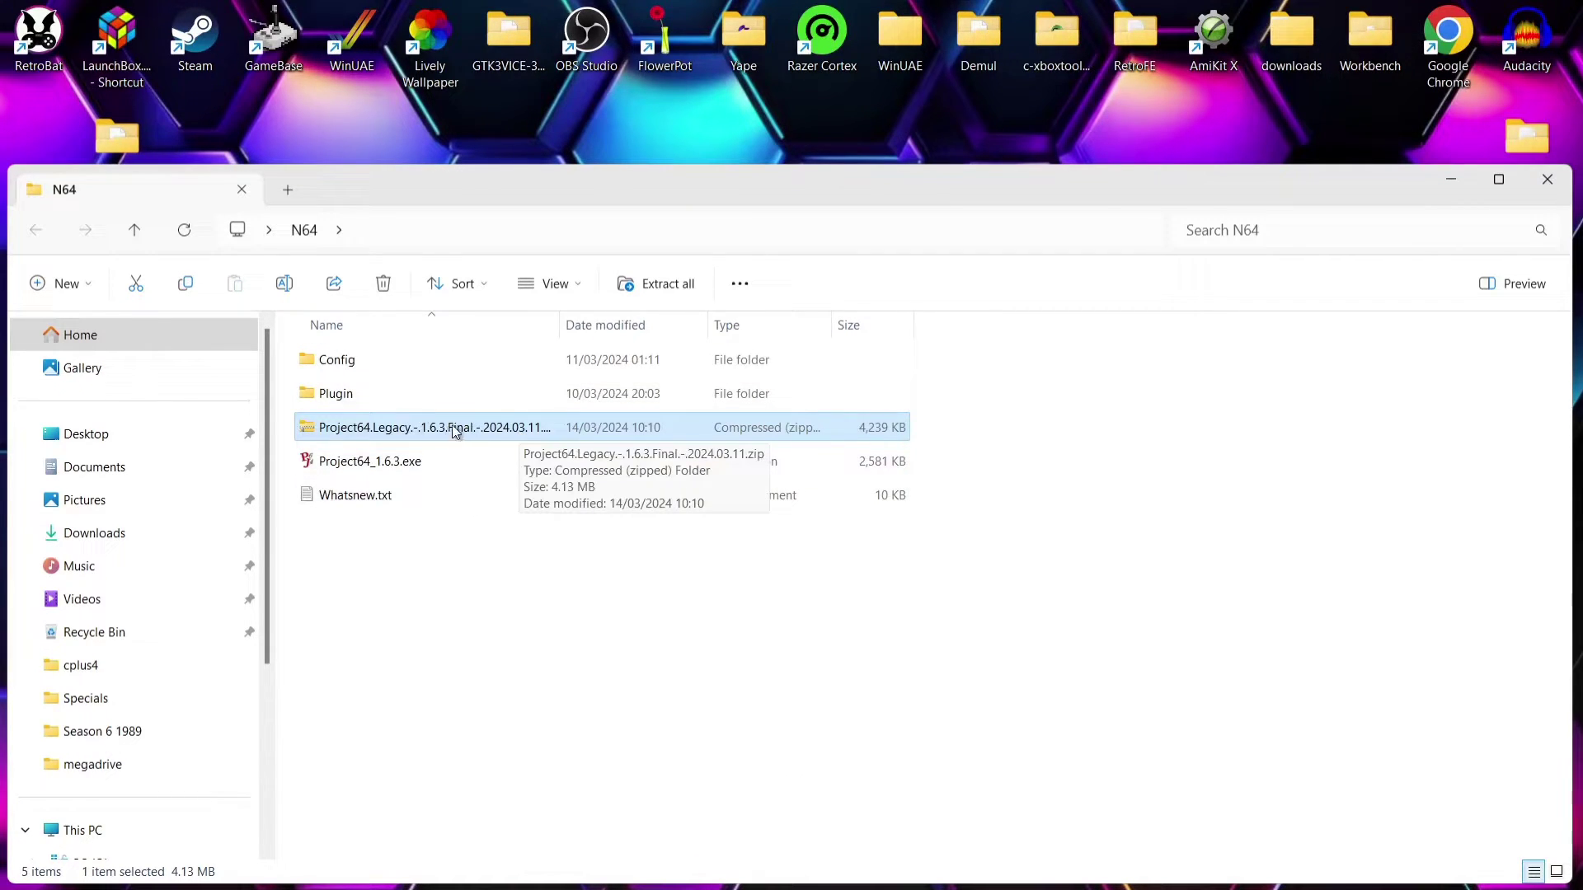
Step: Delete the extracted zip archive and move the desktop's Games folder into the N64 folder
{"action": "left_click", "coordinate": [377, 288]}
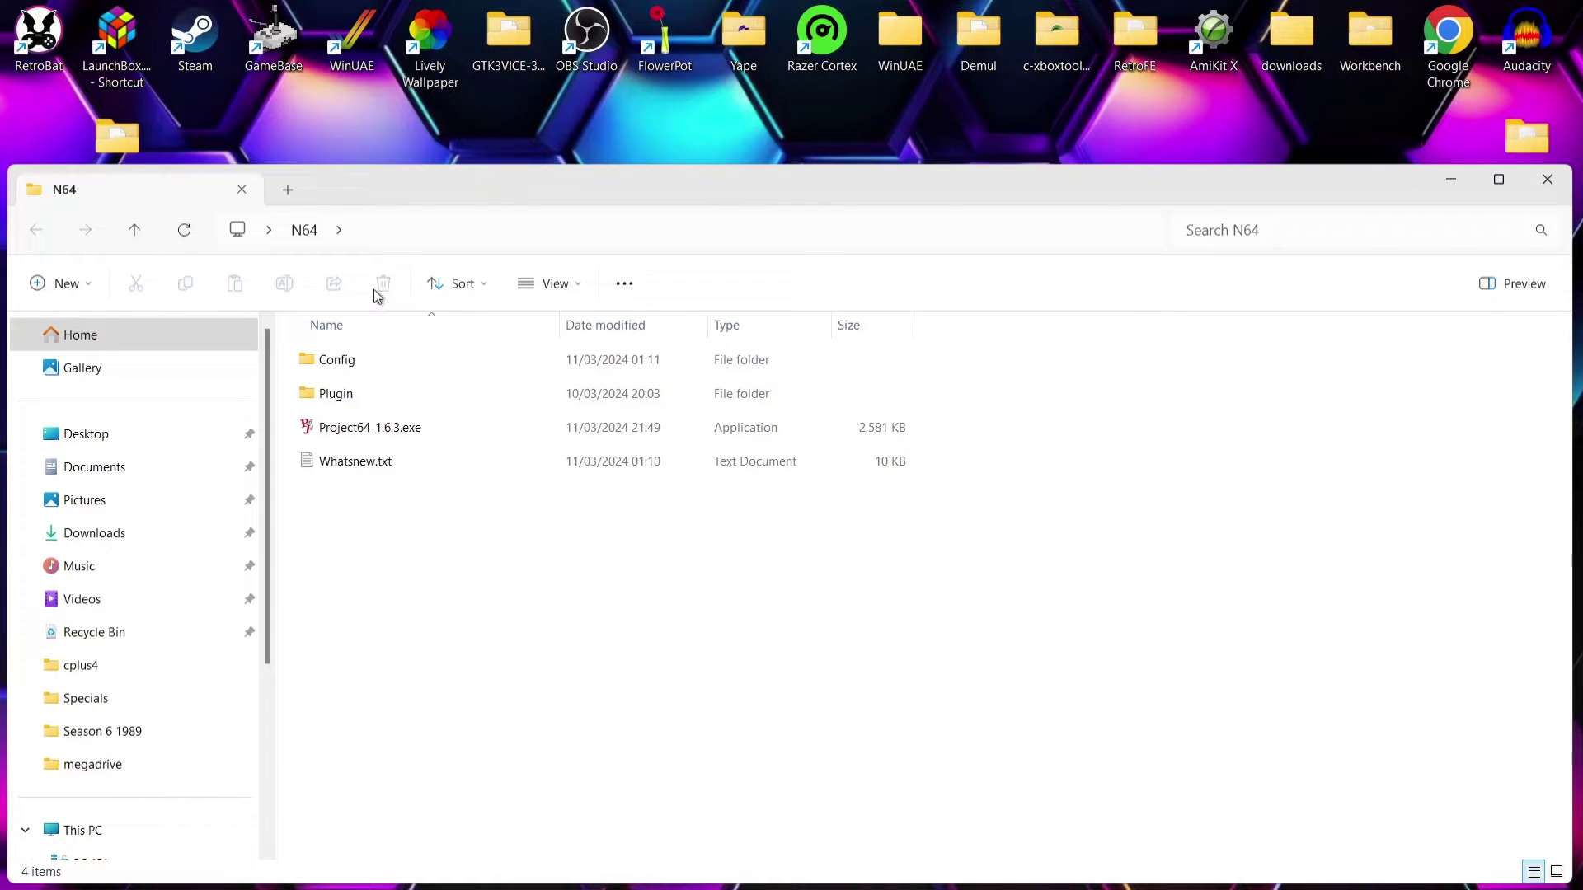
{"action": "left_click_drag", "start_coordinate": [427, 190], "coordinate": [609, 127]}
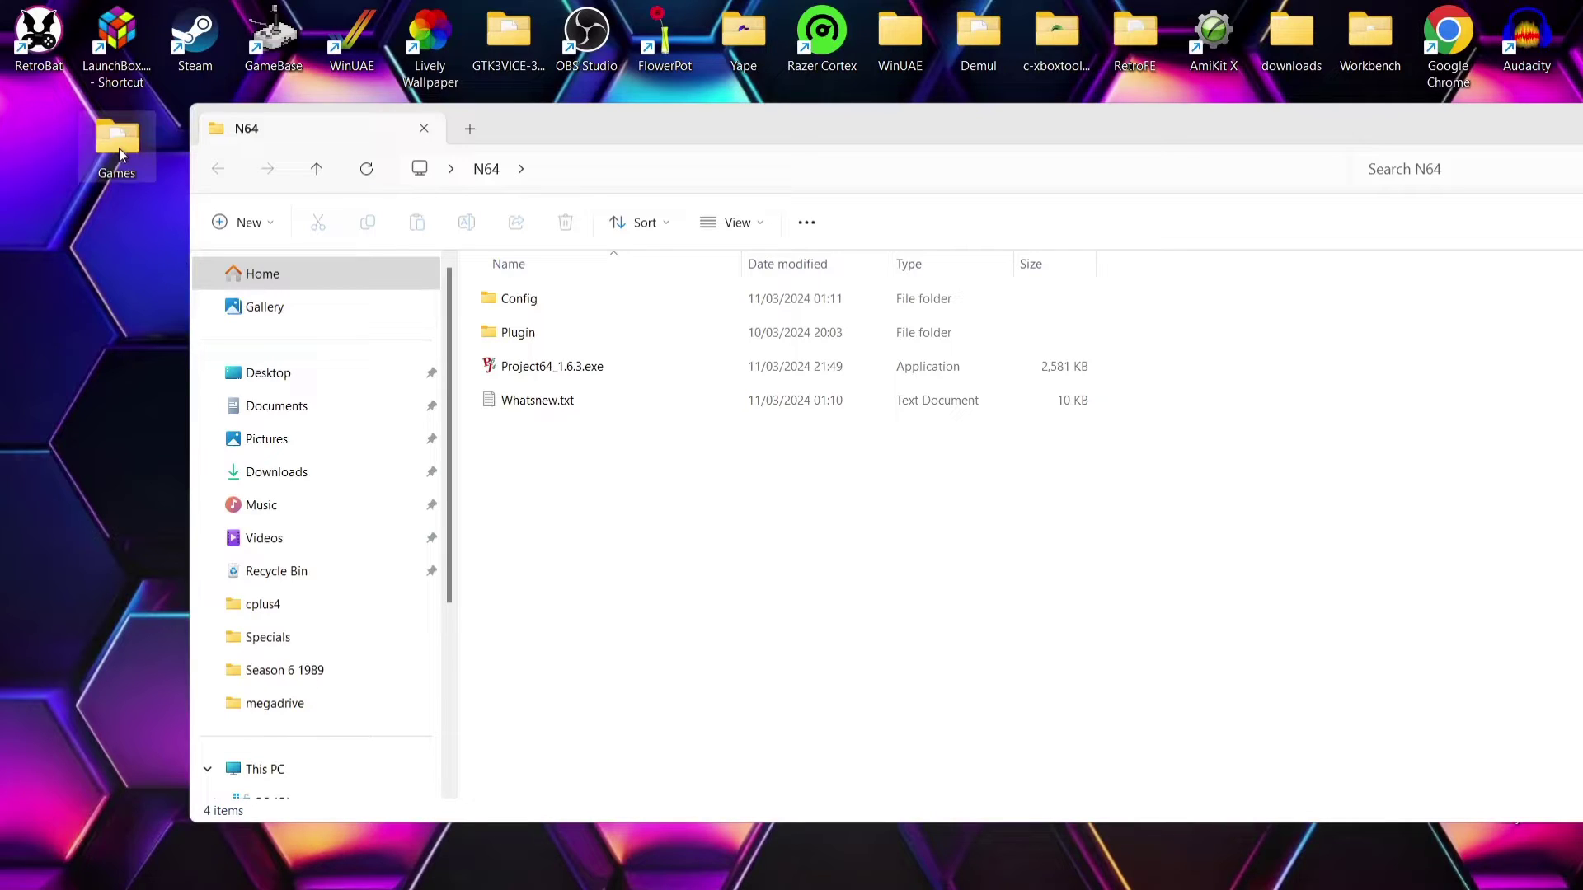
{"action": "left_click_drag", "start_coordinate": [131, 170], "coordinate": [547, 510]}
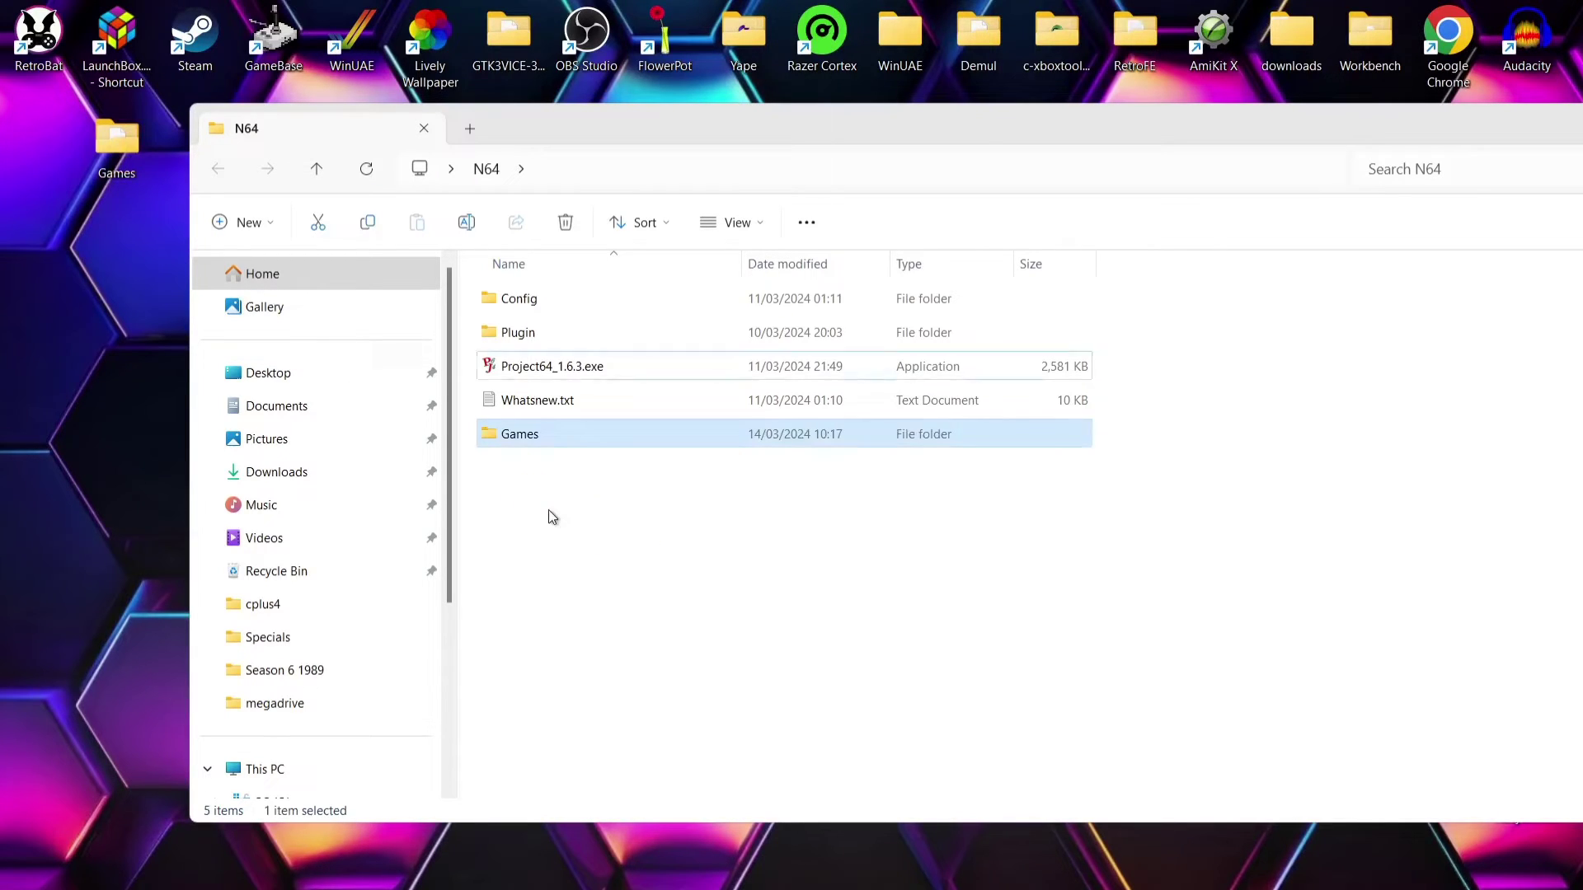
Step: Check the ROM files in the Games folder, return to the N64 folder and launch Project64_1.6.3.exe
{"action": "double_click", "coordinate": [531, 434]}
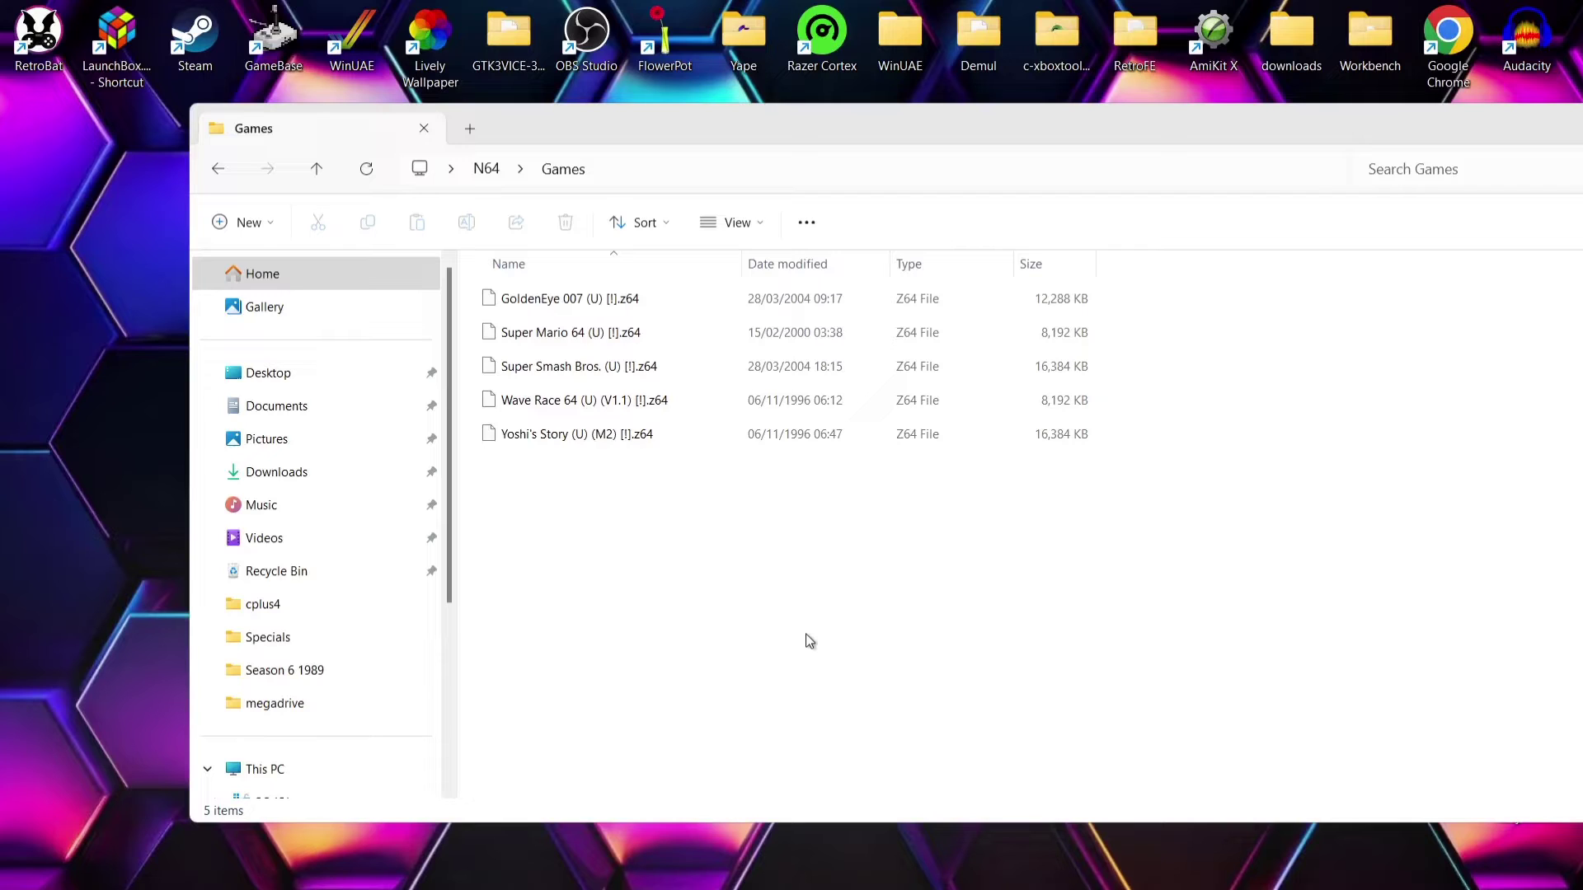
{"action": "left_click", "coordinate": [216, 169]}
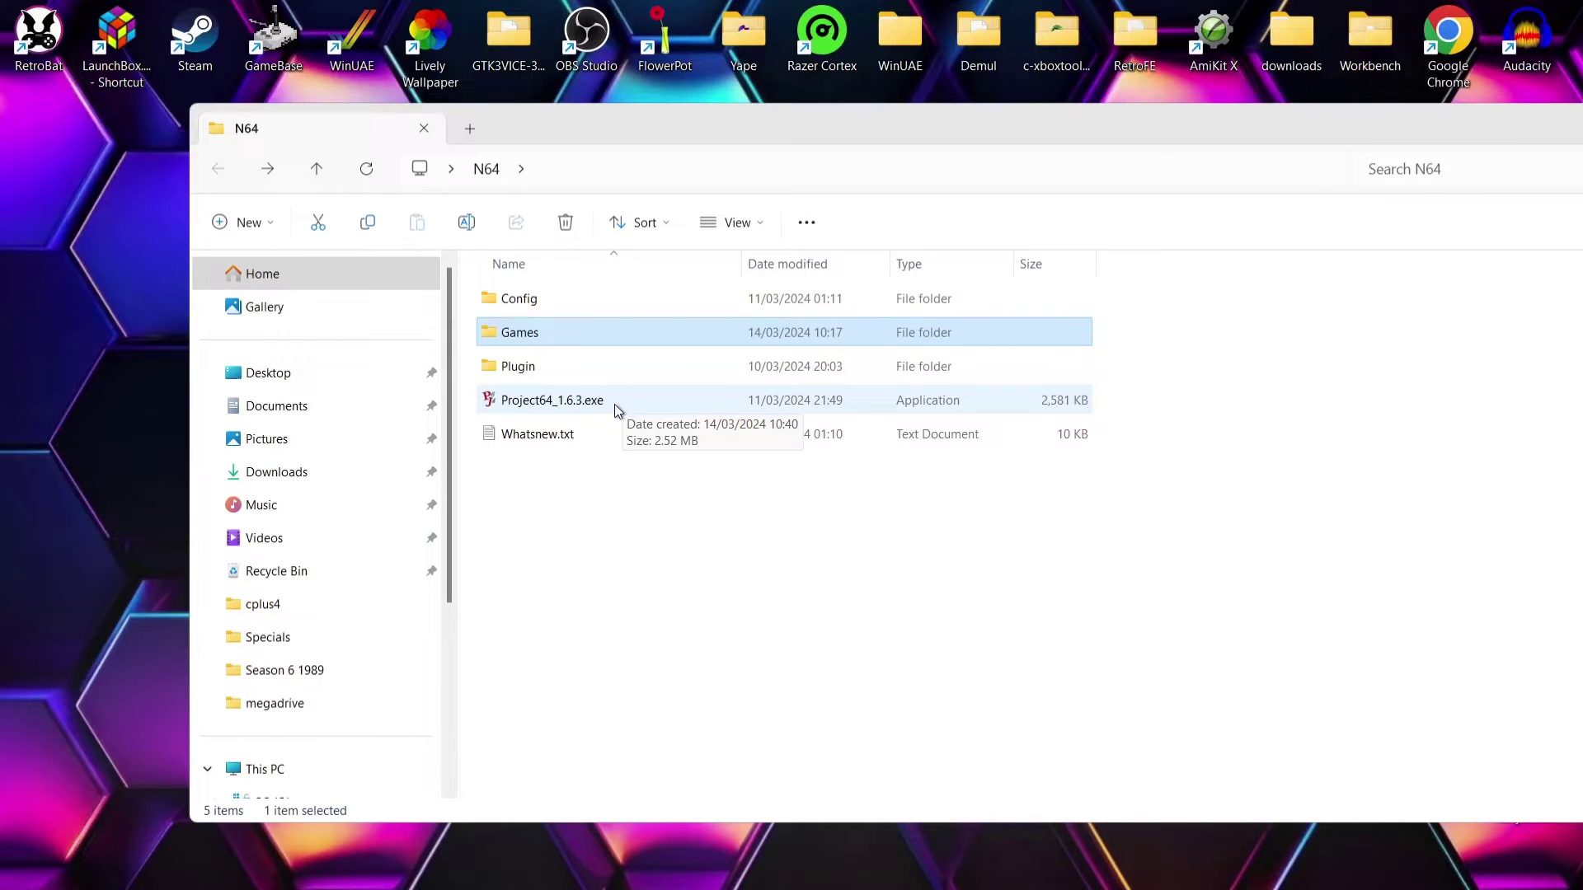
{"action": "left_click", "coordinate": [559, 410]}
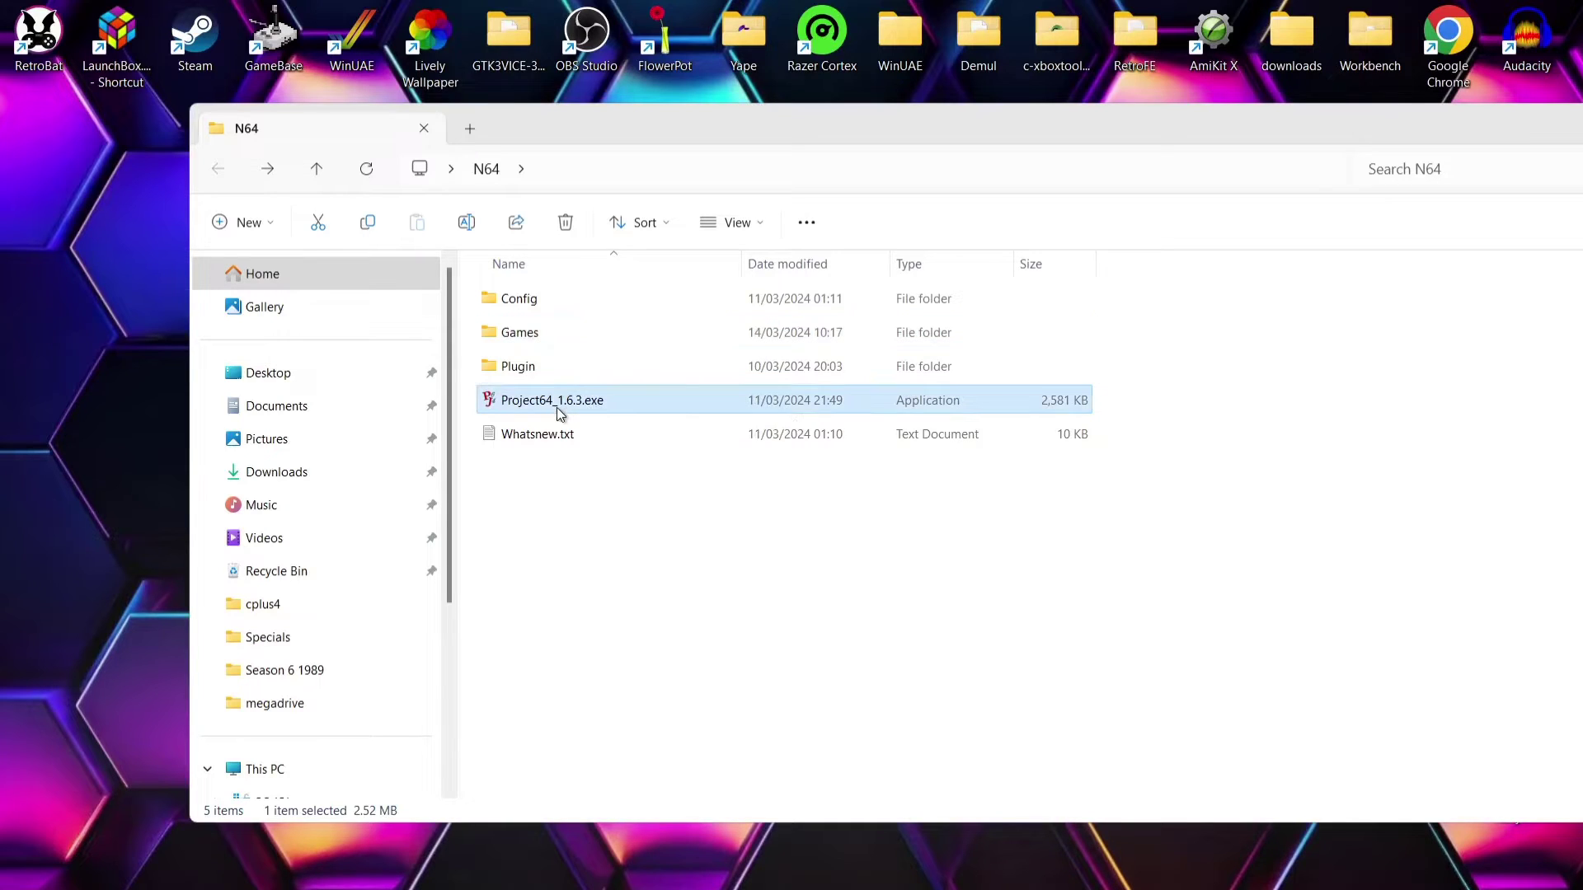
{"action": "double_click", "coordinate": [636, 400]}
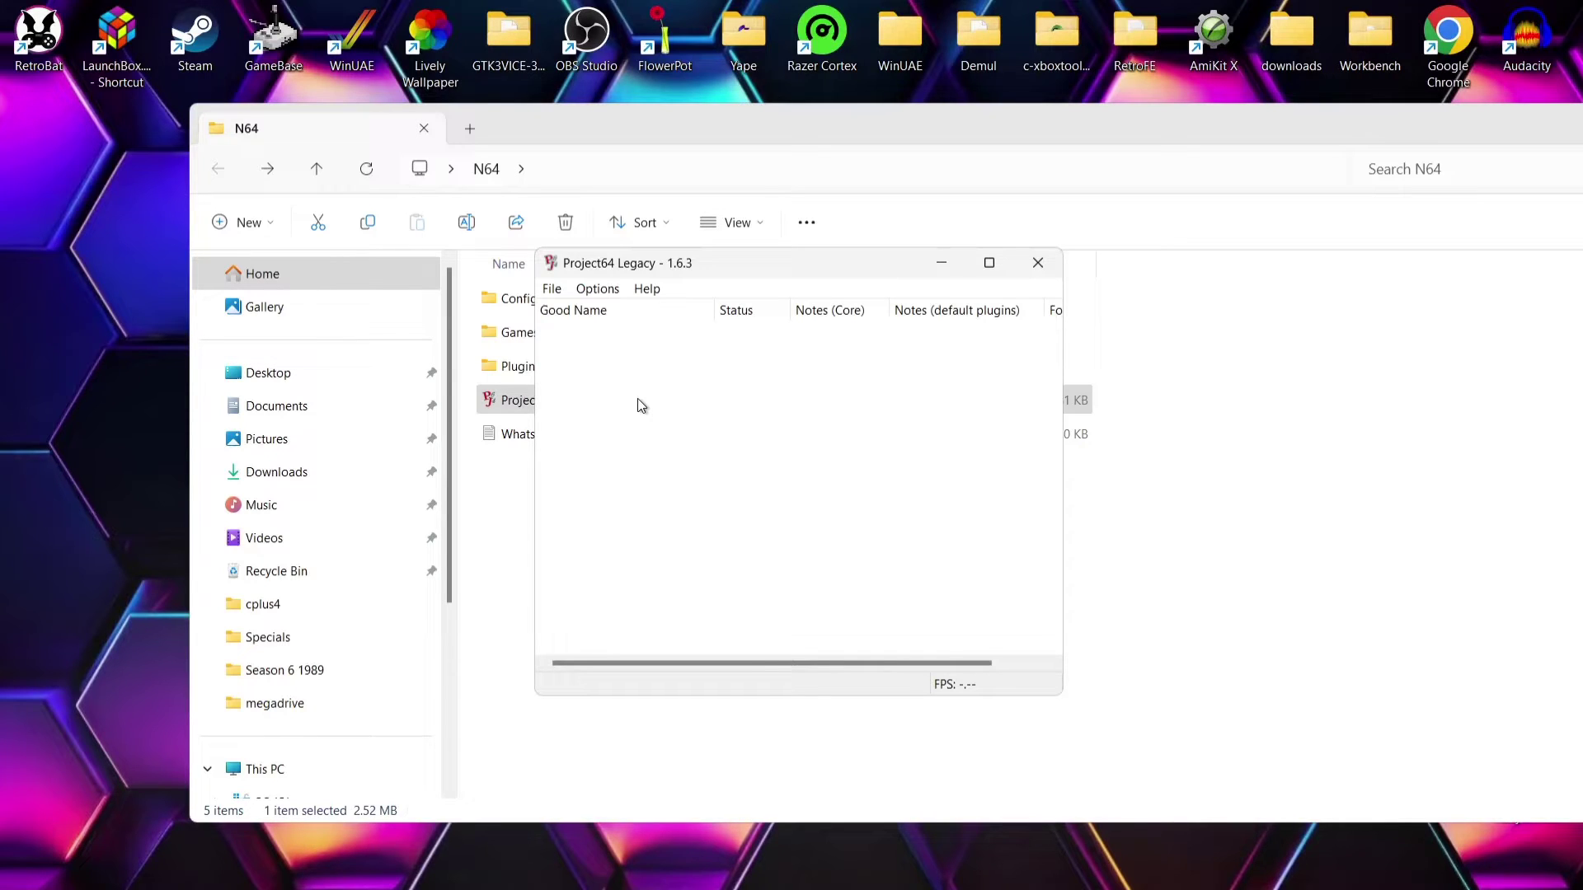
Step: Set the emulator's ROM directory to the Games folder inside the desktop's N64 folder
{"action": "left_click", "coordinate": [553, 290]}
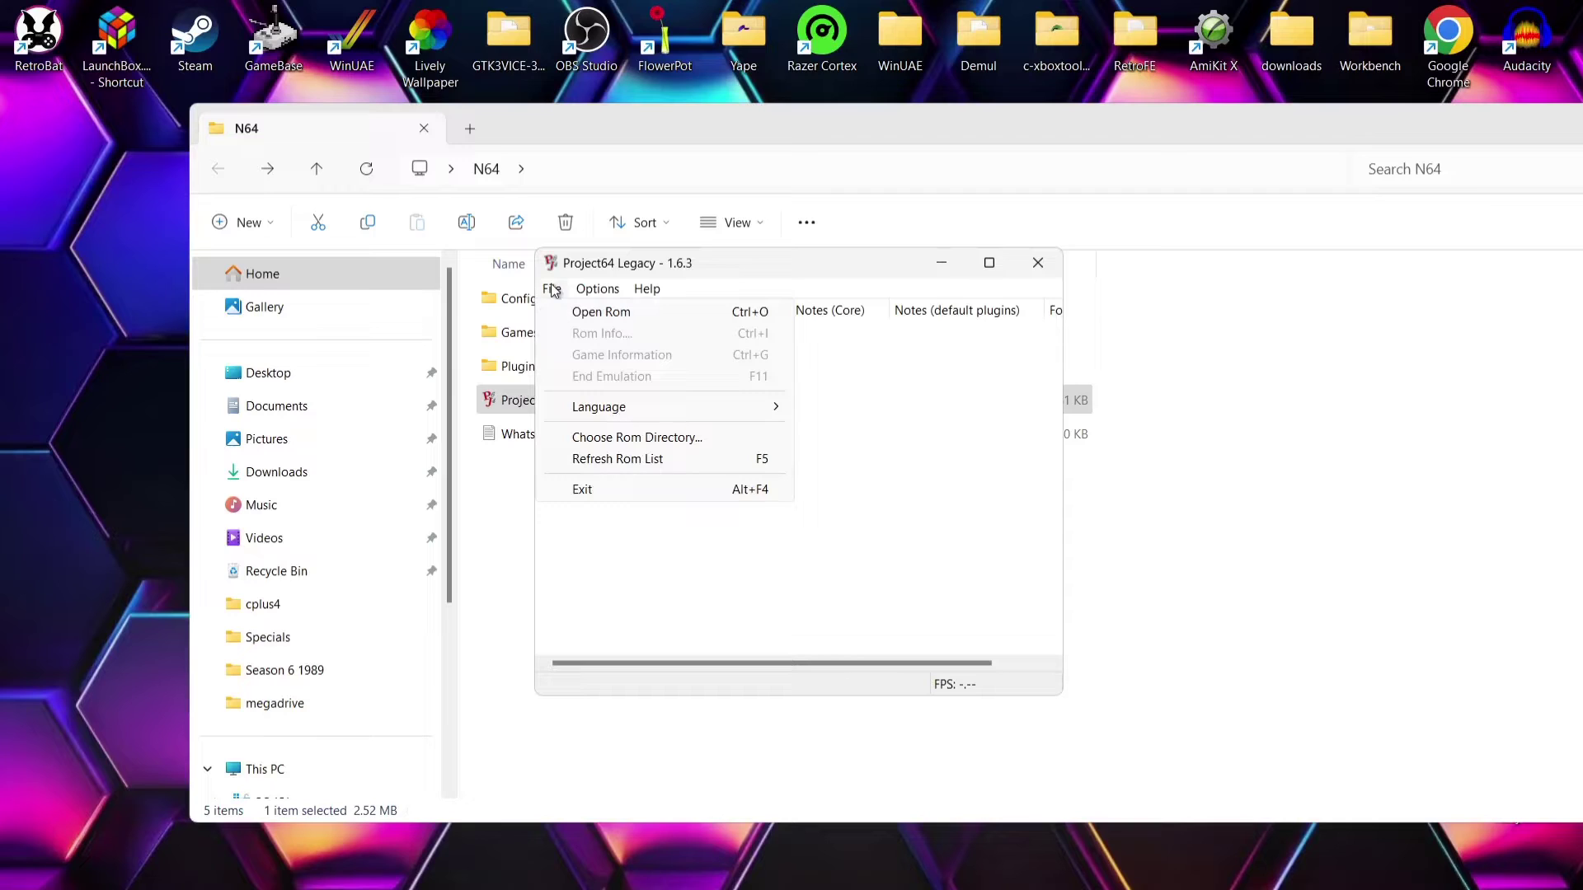
{"action": "left_click", "coordinate": [580, 436]}
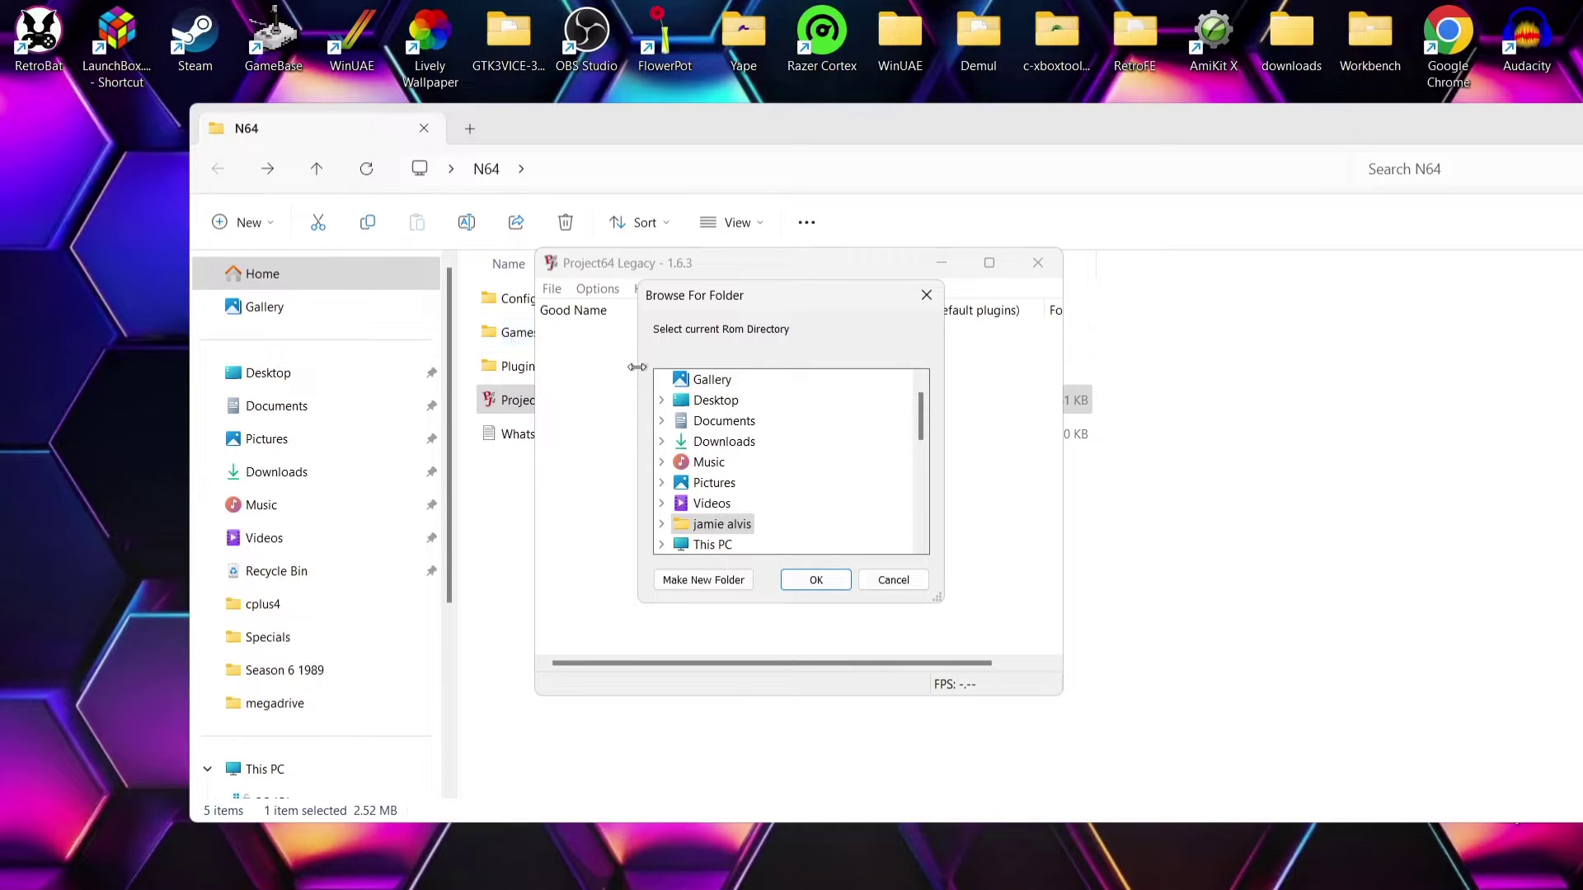
{"action": "left_click", "coordinate": [715, 401]}
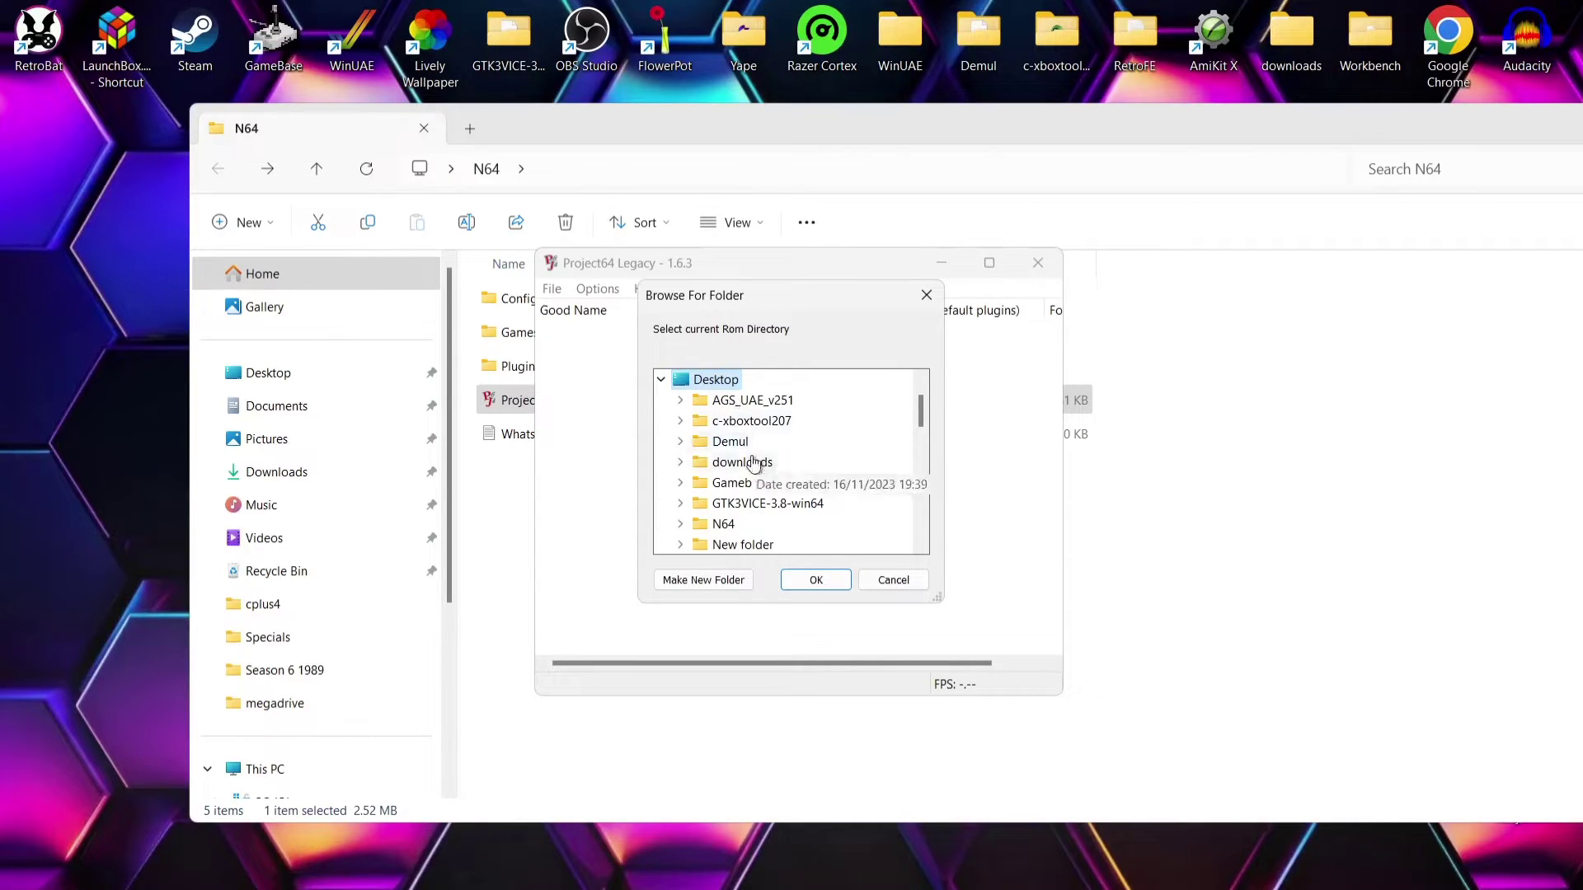
{"action": "left_click", "coordinate": [720, 524]}
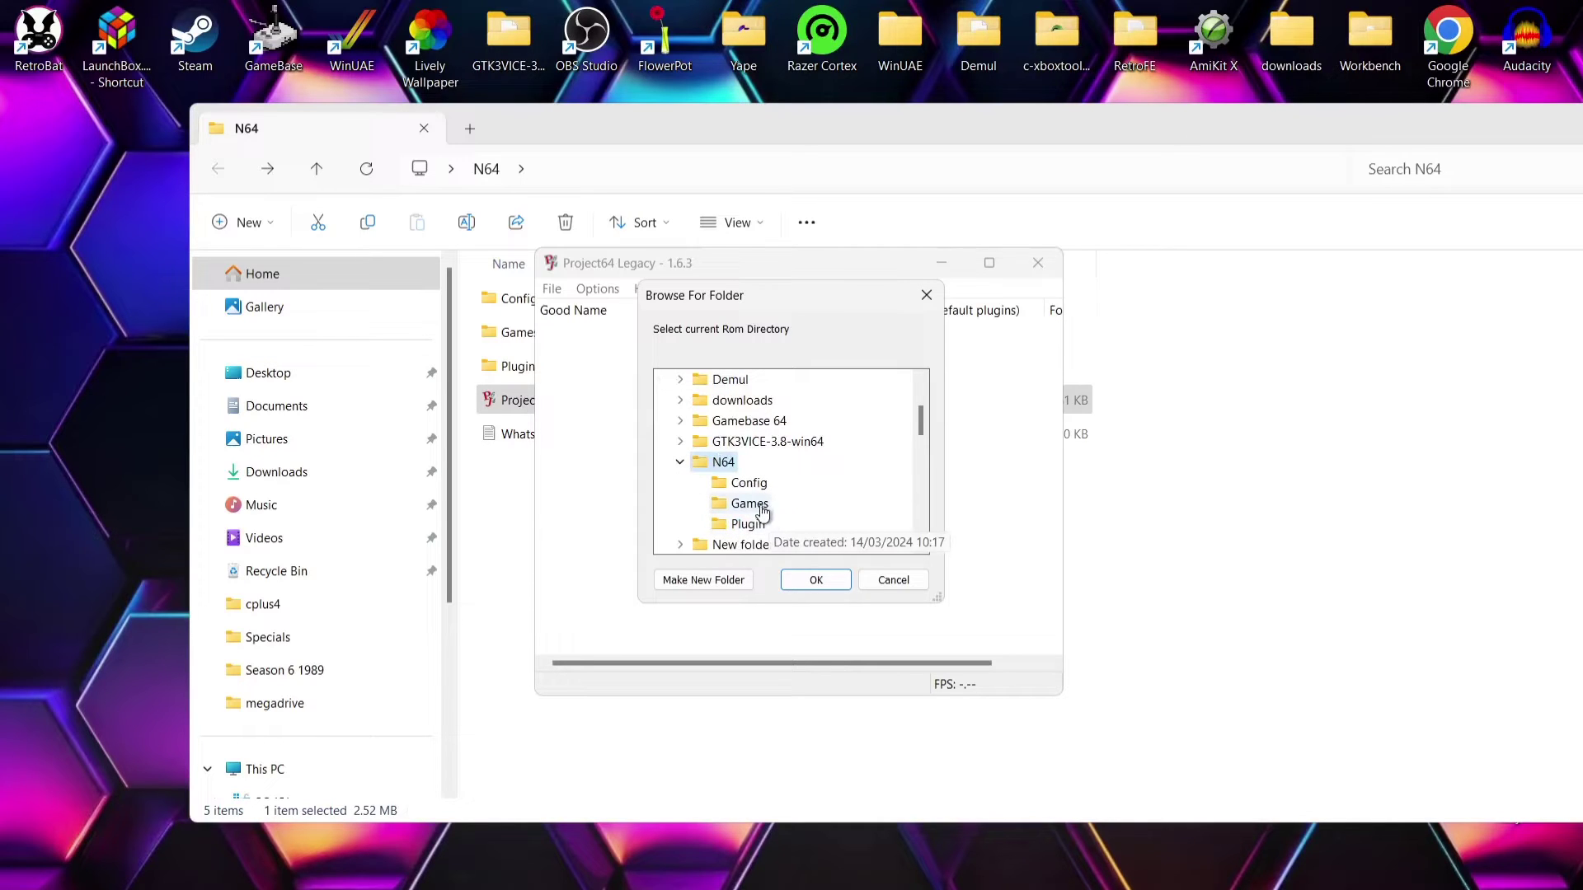
{"action": "left_click", "coordinate": [752, 505]}
{"action": "left_click", "coordinate": [815, 579]}
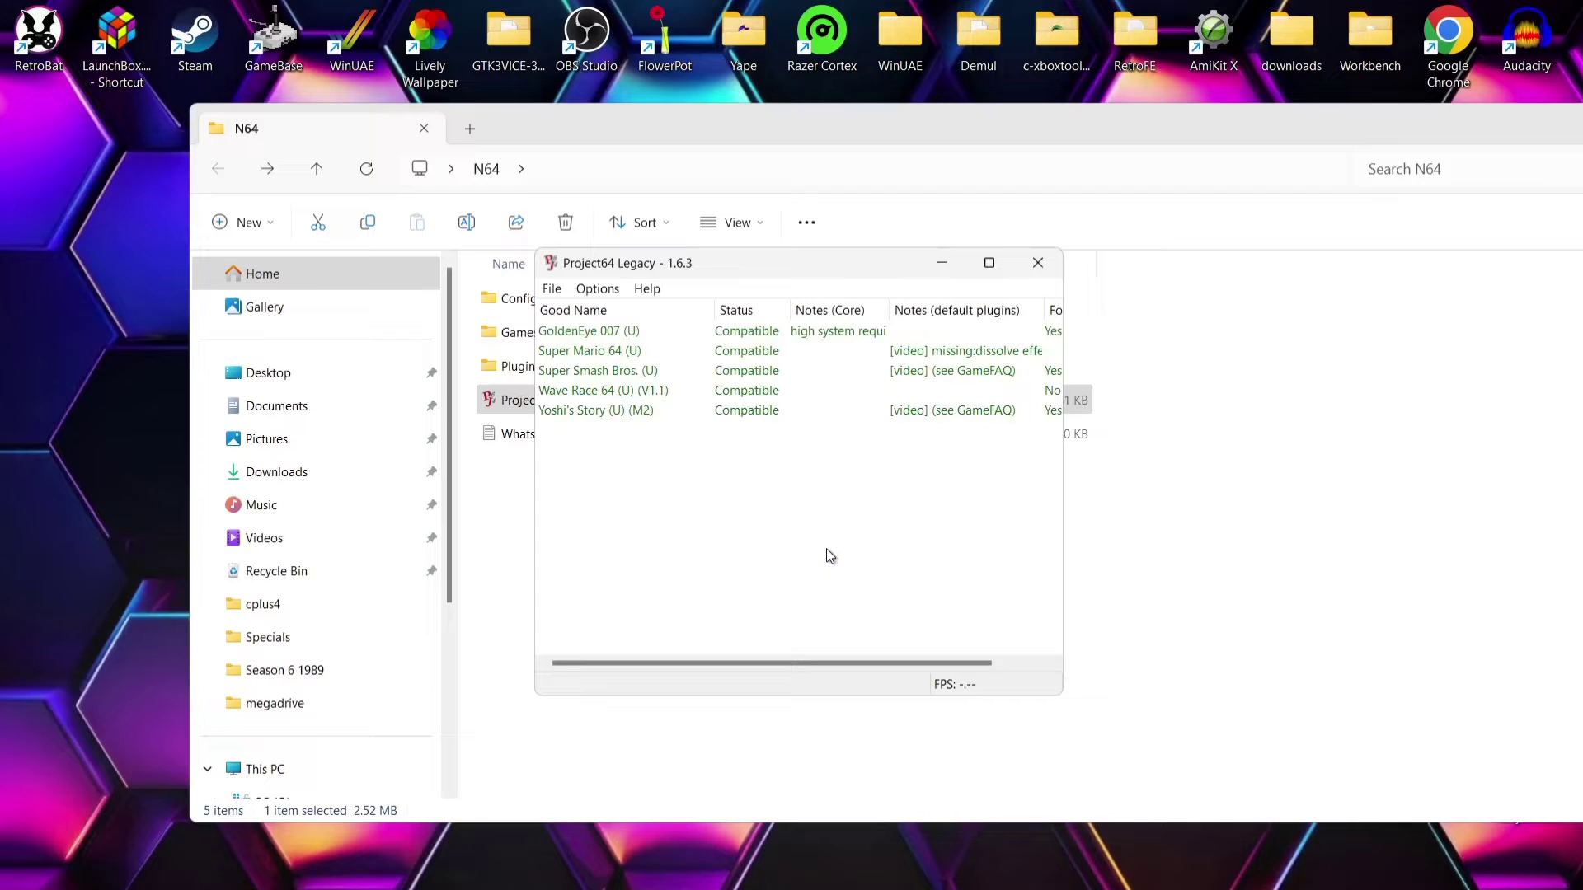
Step: Maximize the Project64 Legacy window and start Super Mario 64 (U) from the ROM list
{"action": "left_click", "coordinate": [988, 263]}
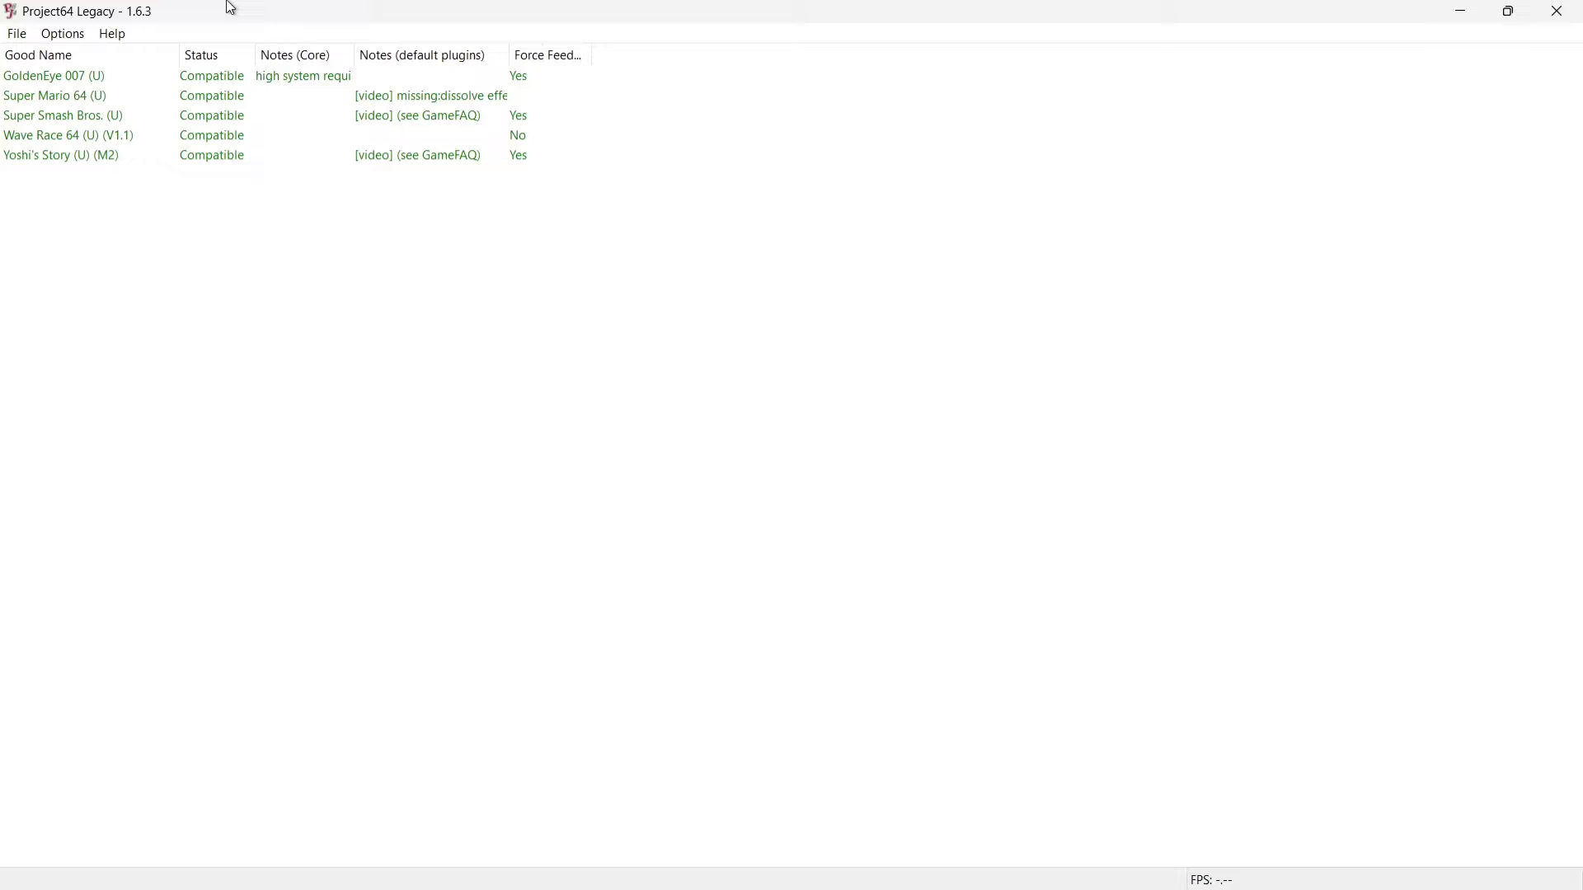
{"action": "double_click", "coordinate": [98, 97]}
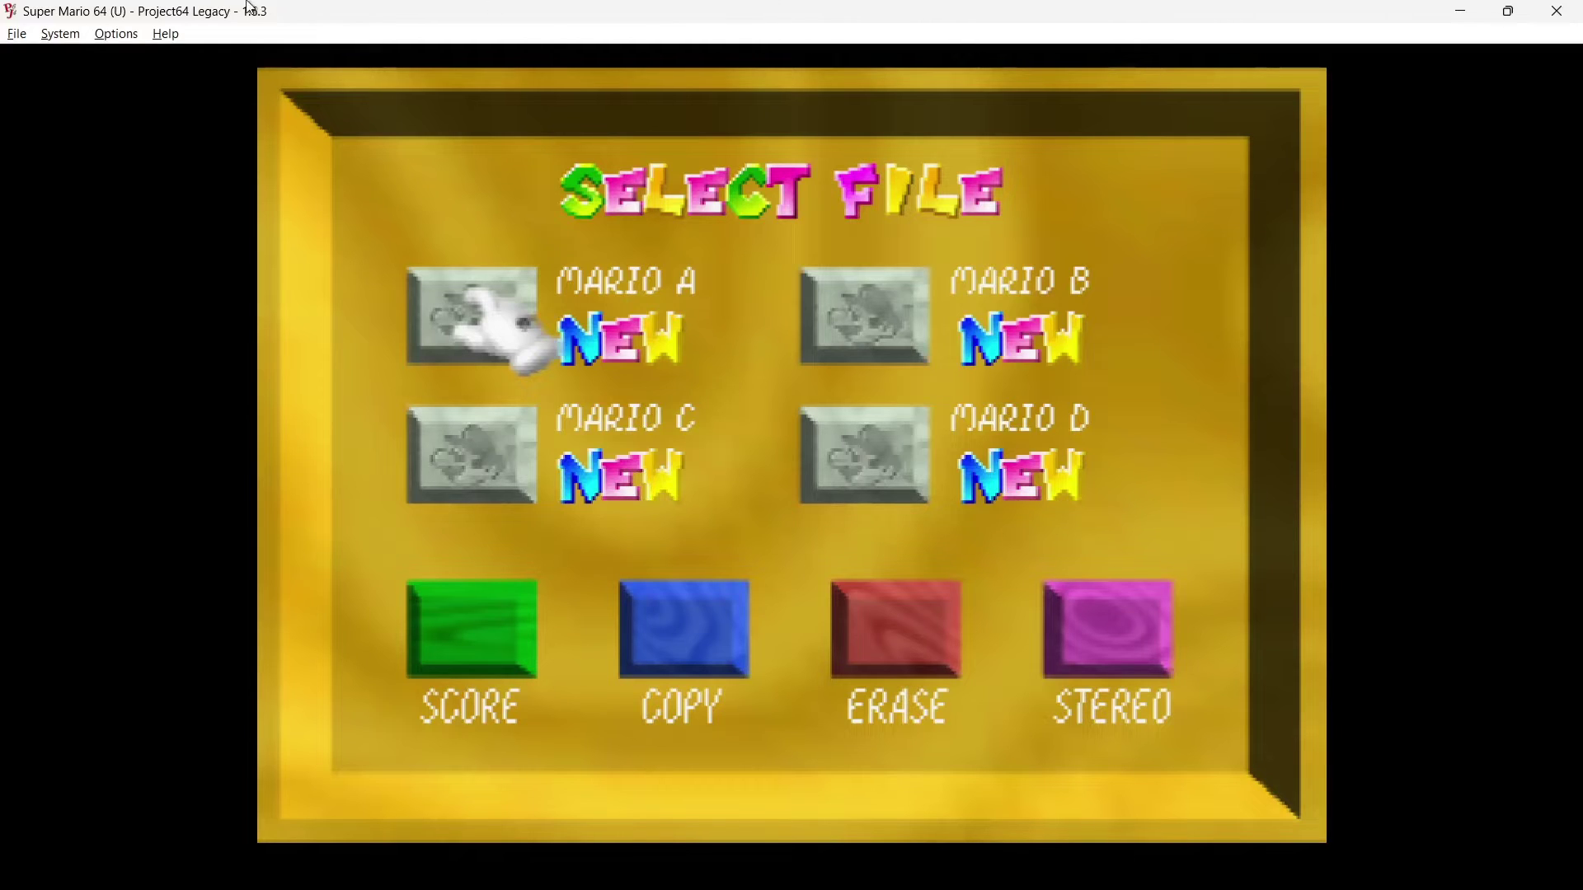
Step: Open the controller plugin configuration and map Controller 1's digital pad directions to the gamepad's PoV 1 up, left, right and down
{"action": "left_click", "coordinate": [124, 34]}
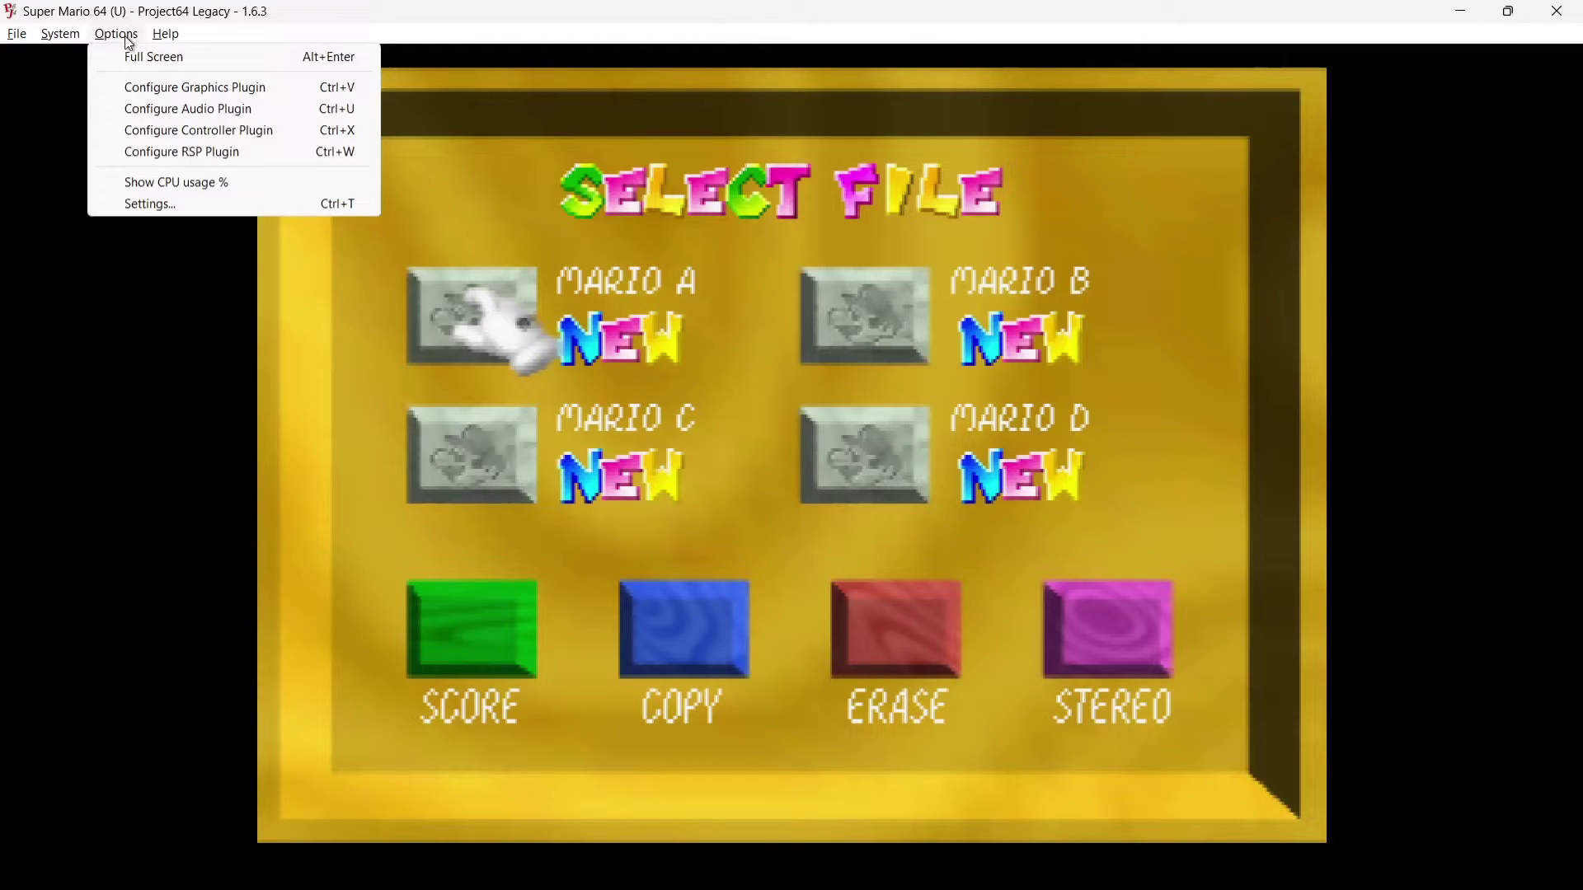
{"action": "left_click", "coordinate": [125, 132]}
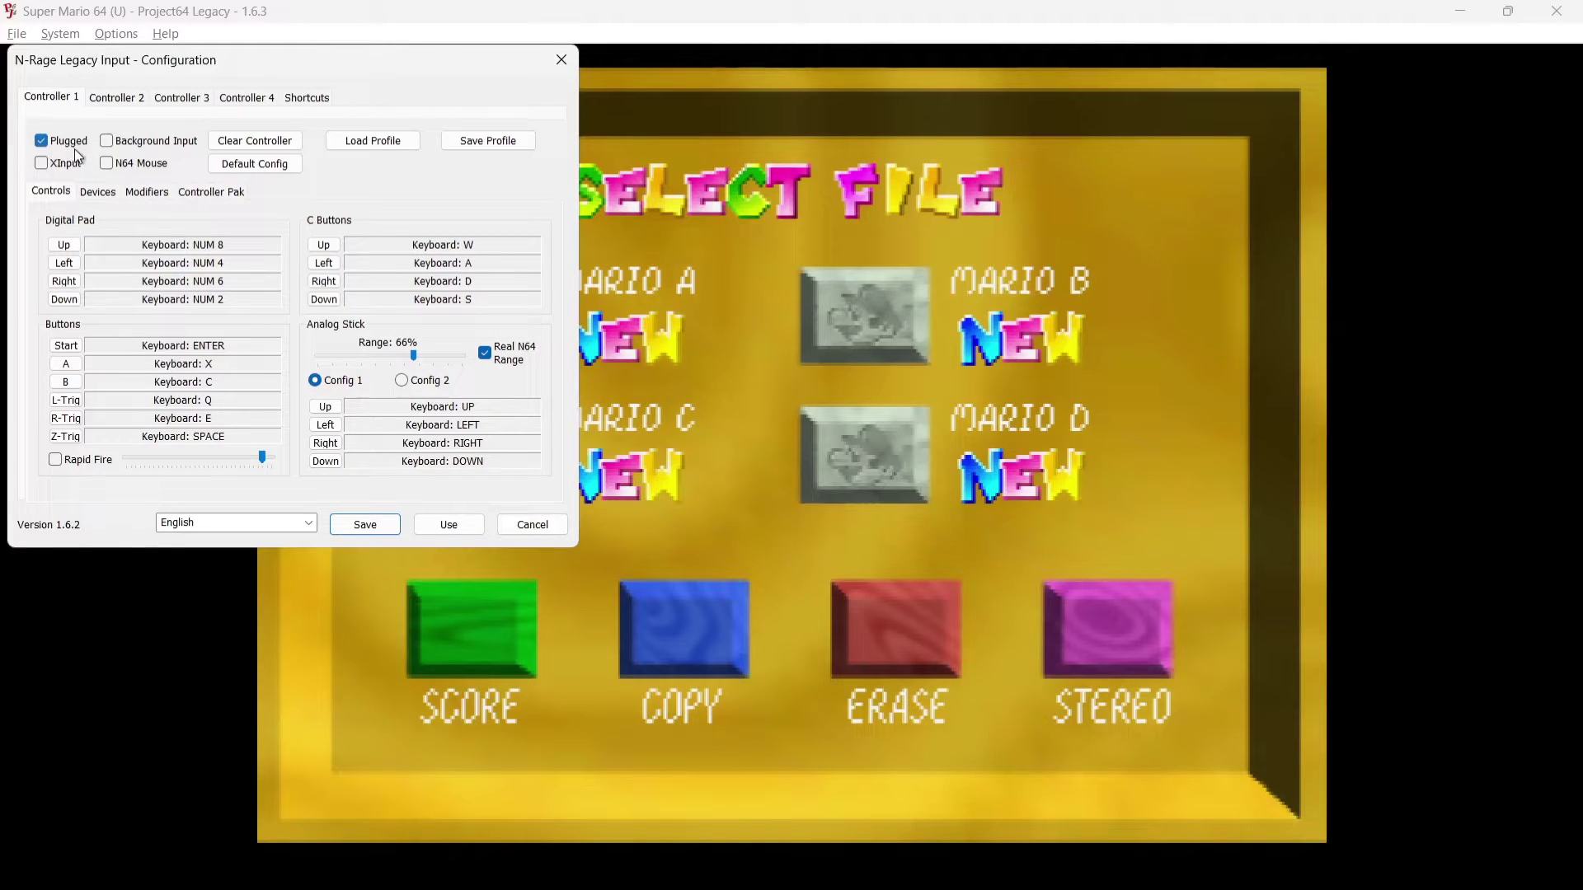
{"action": "left_click_drag", "start_coordinate": [277, 65], "coordinate": [643, 141]}
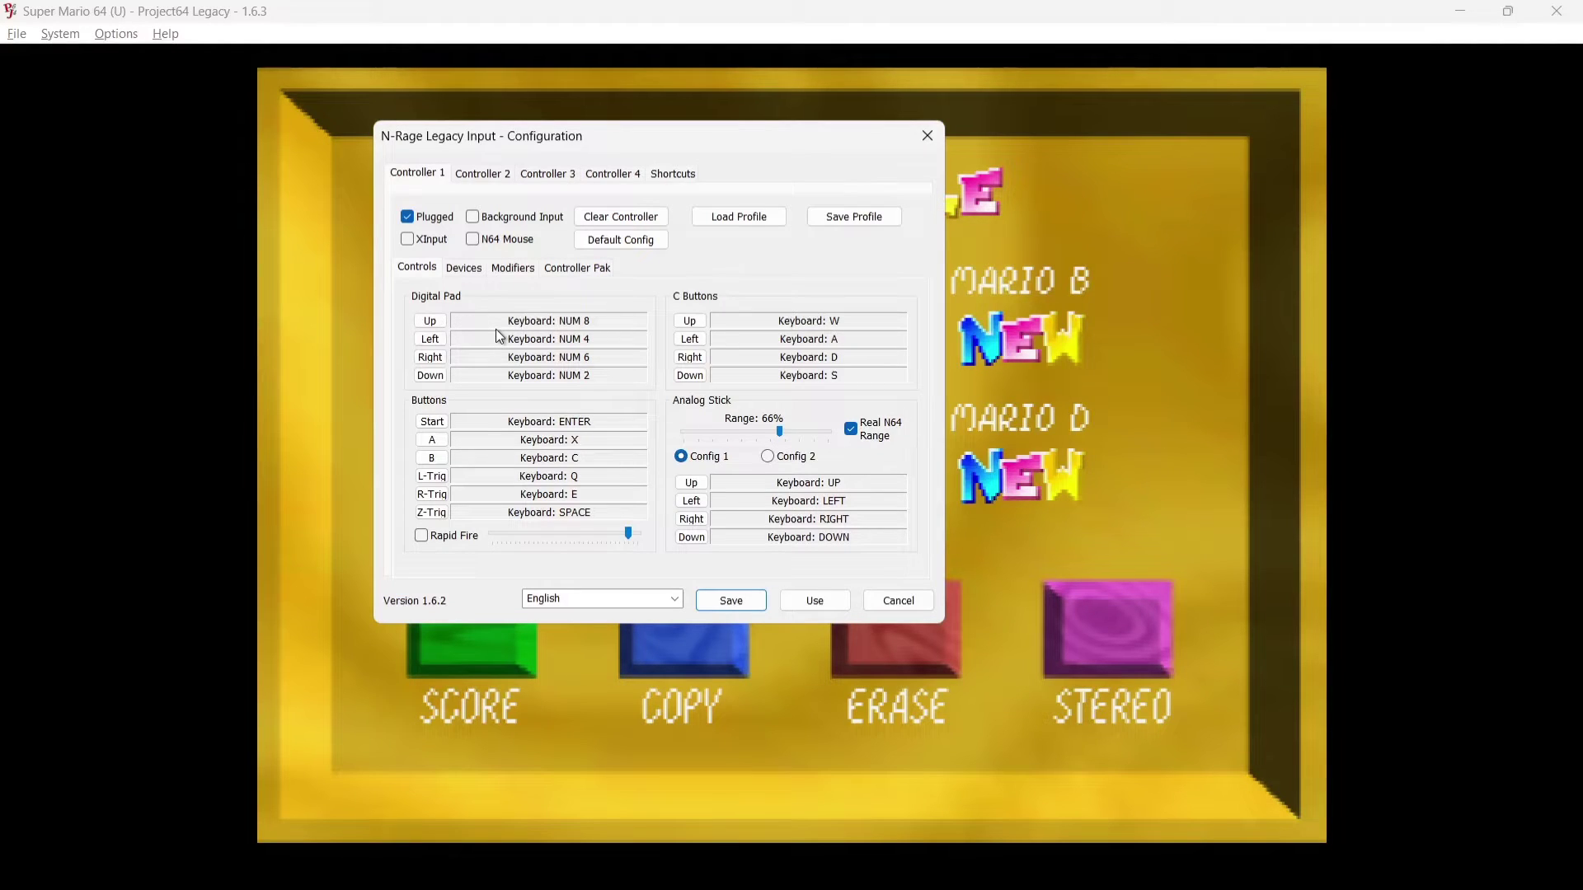
{"action": "left_click", "coordinate": [430, 321]}
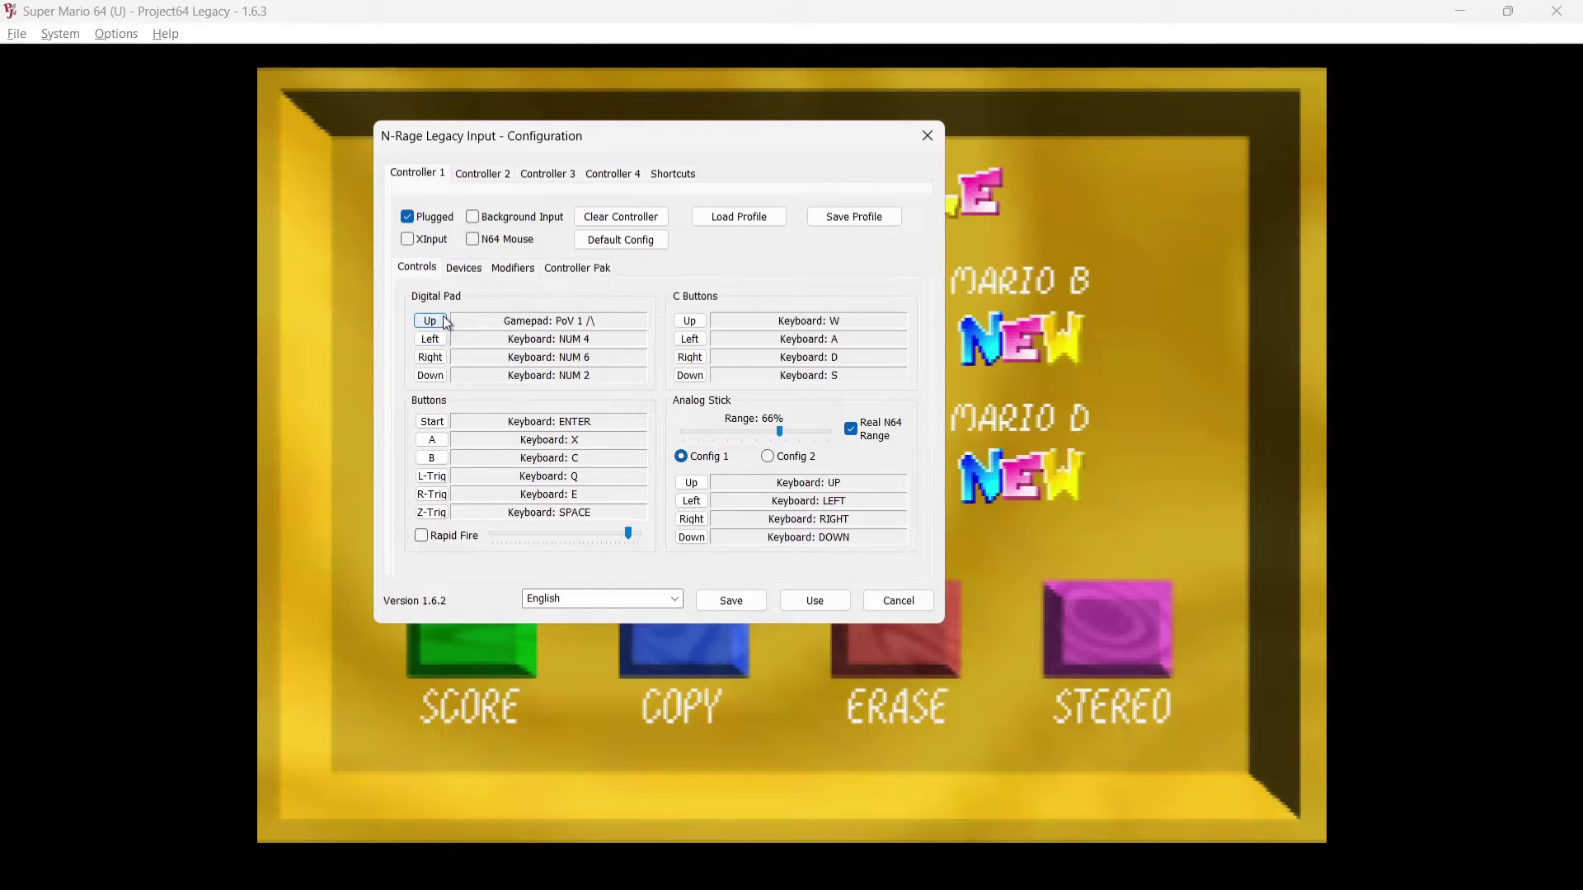
{"action": "left_click", "coordinate": [437, 340]}
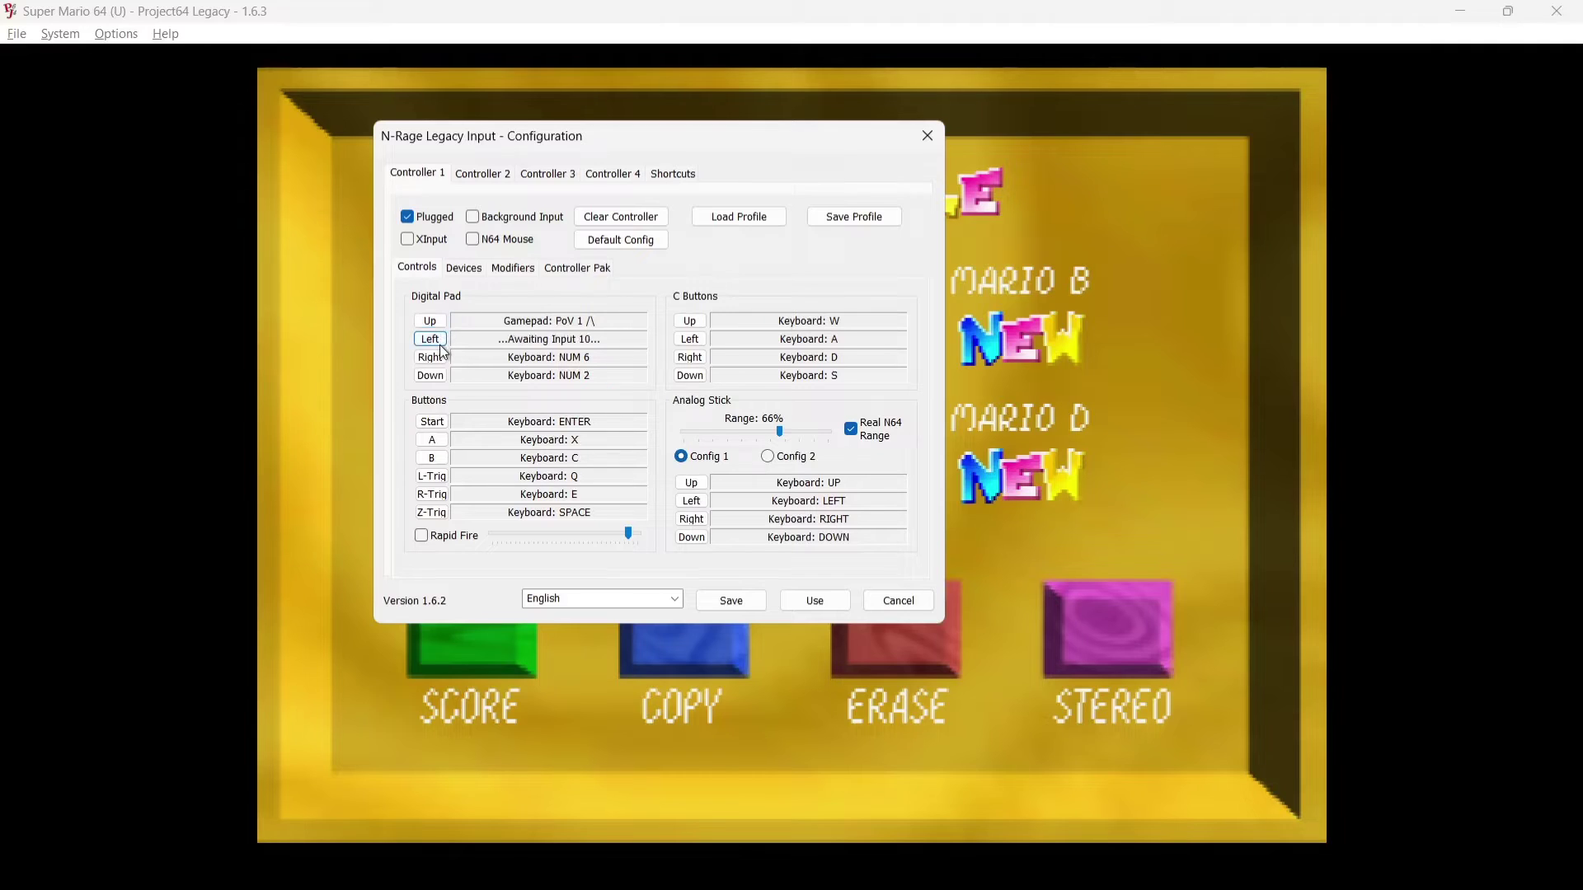
{"action": "left_click", "coordinate": [443, 356]}
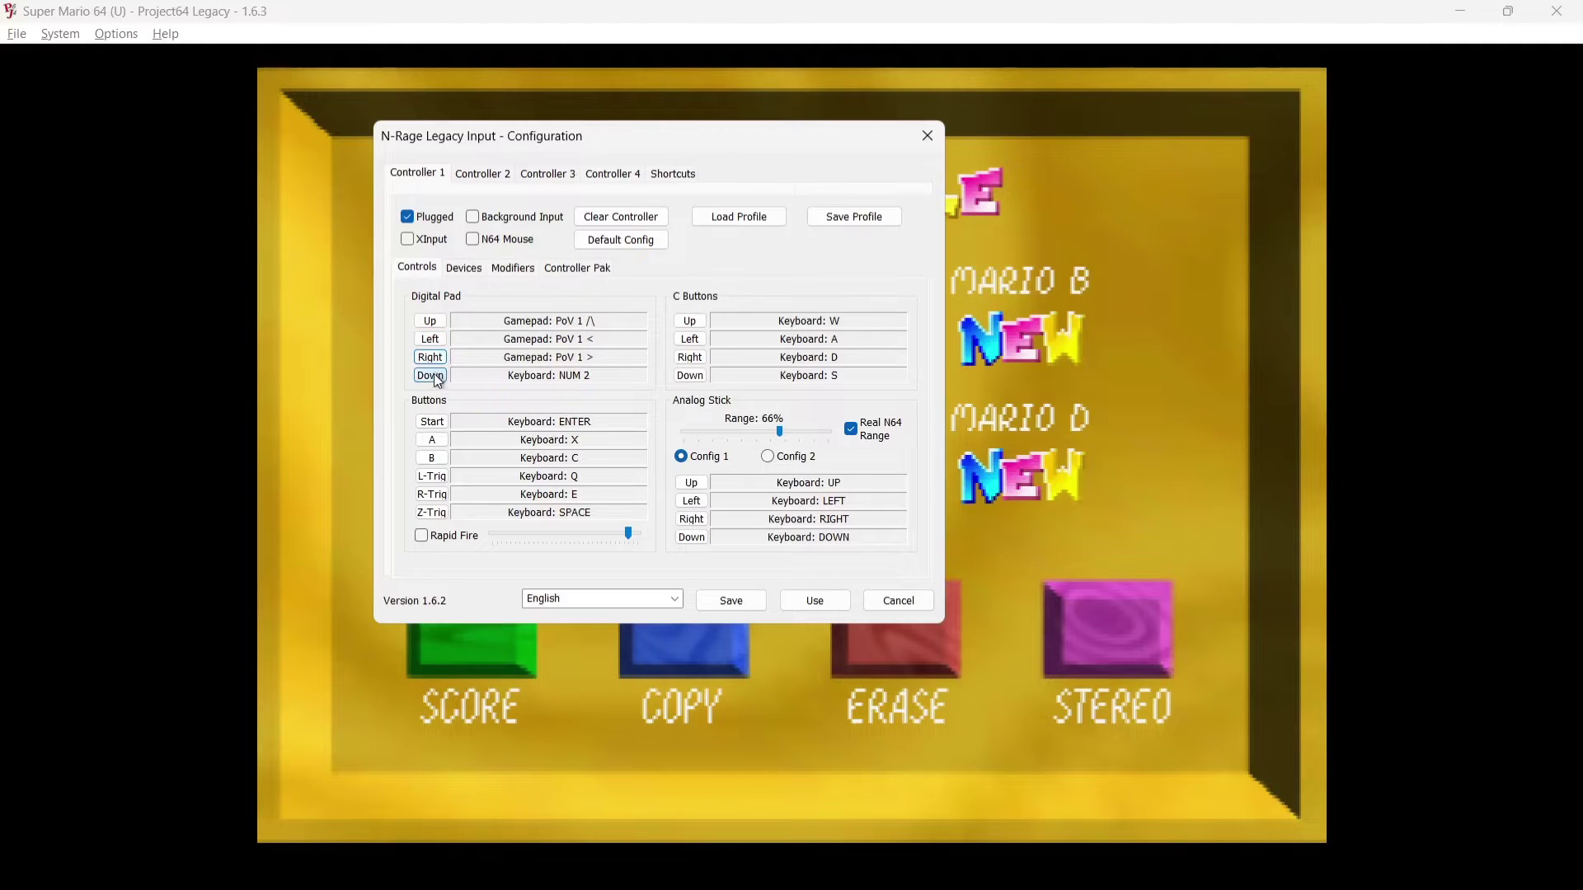
{"action": "left_click", "coordinate": [437, 378]}
Step: Map Controller 1's Start, A, B, L-Trig, R-Trig and Z-Trig to gamepad buttons 09, 00, 01, 12, 11 and 04
{"action": "left_click", "coordinate": [436, 424]}
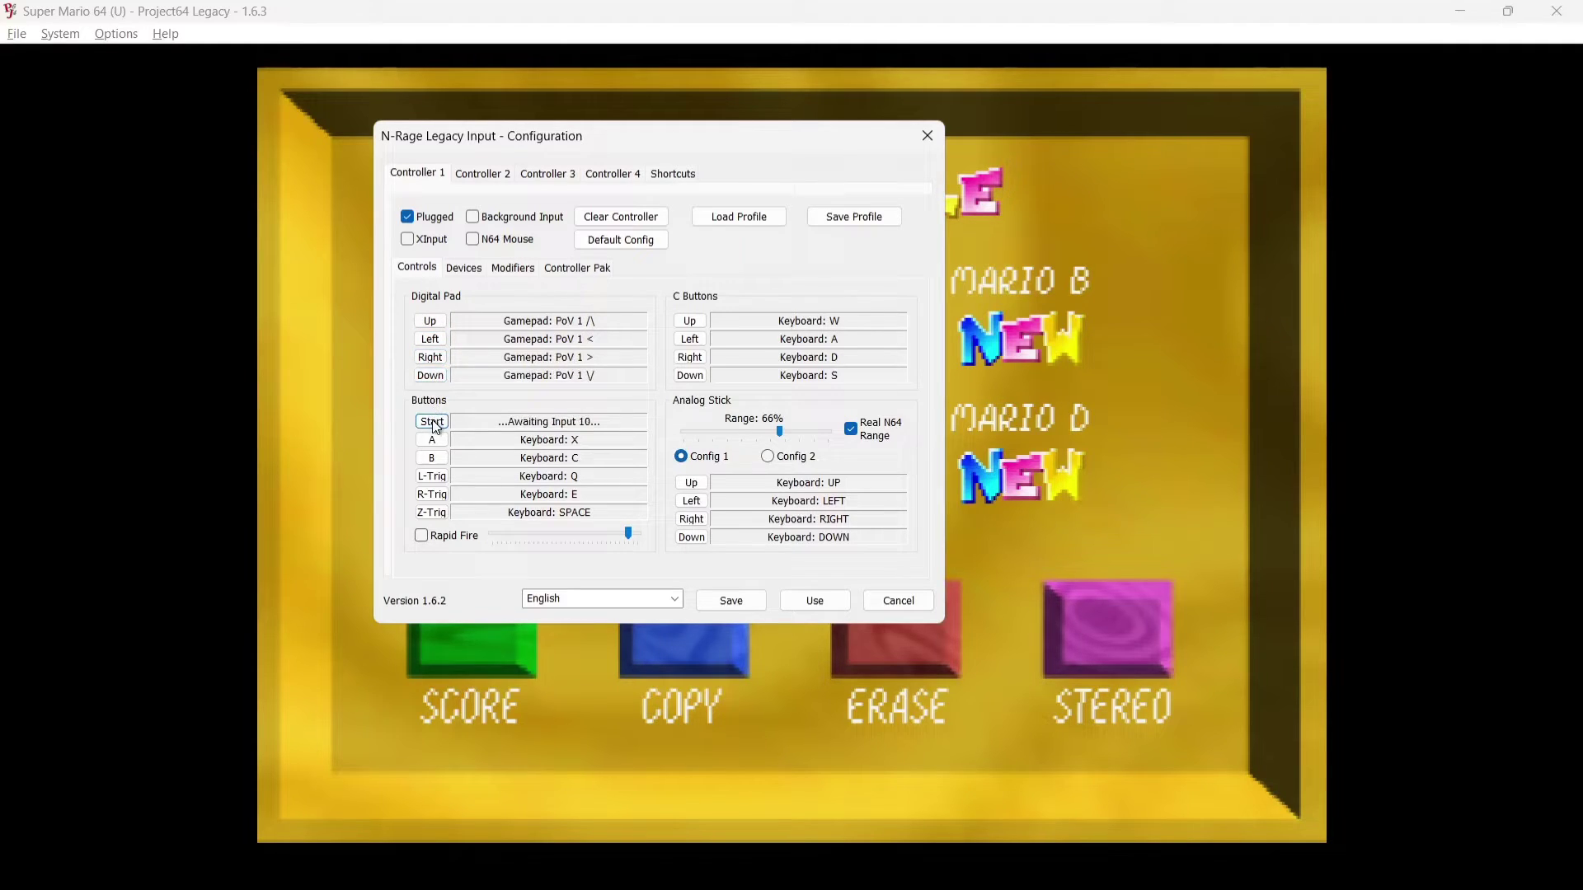
{"action": "left_click", "coordinate": [437, 441]}
{"action": "left_click", "coordinate": [436, 460]}
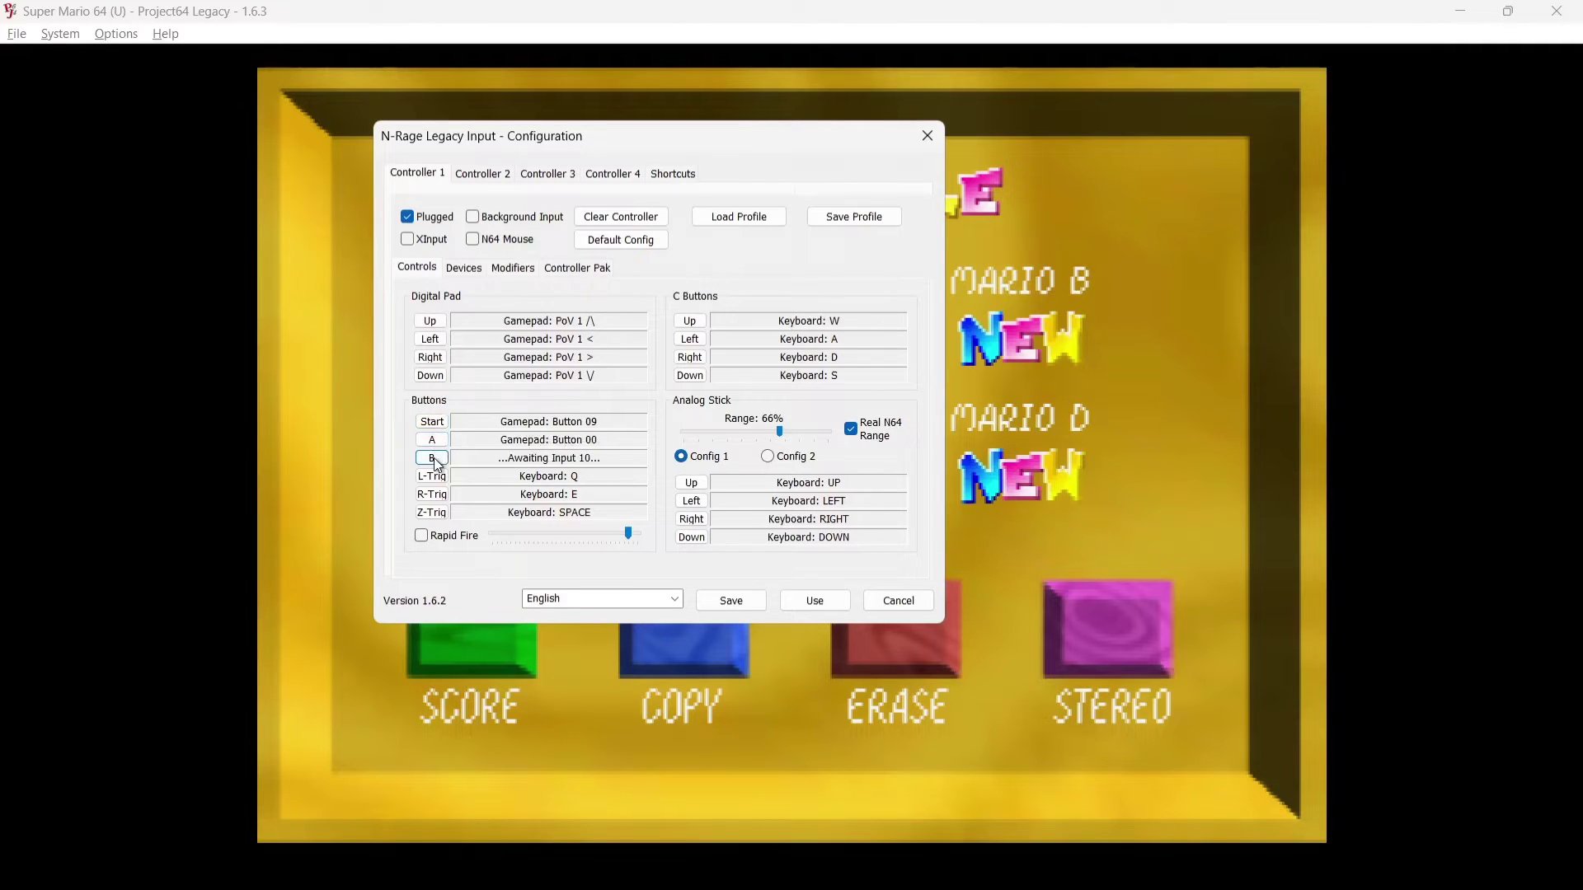
{"action": "left_click", "coordinate": [433, 476]}
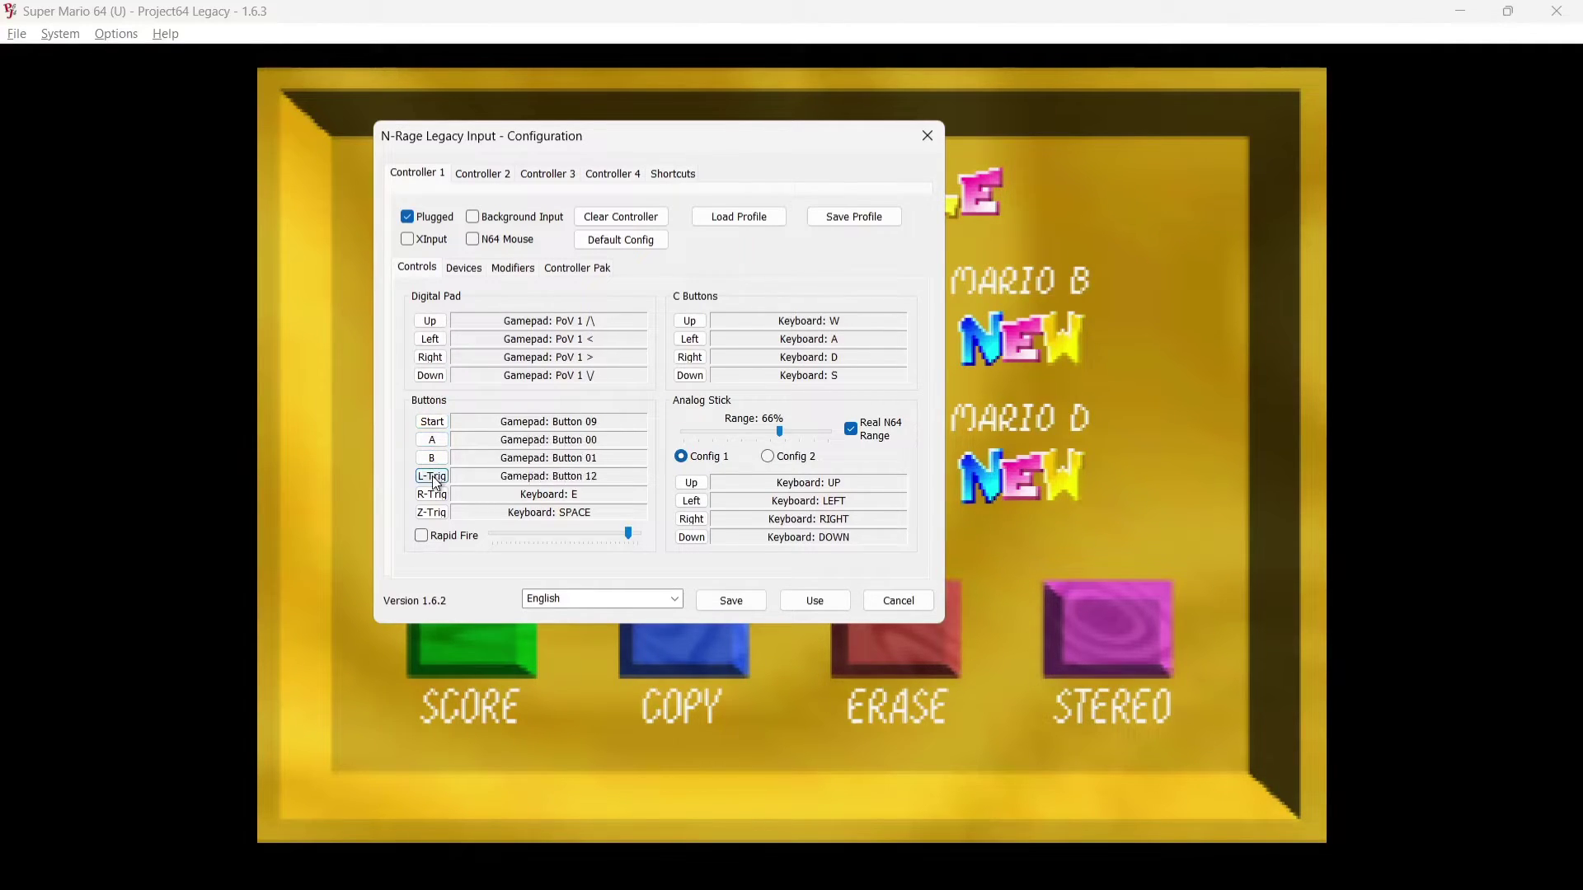
{"action": "left_click", "coordinate": [437, 495]}
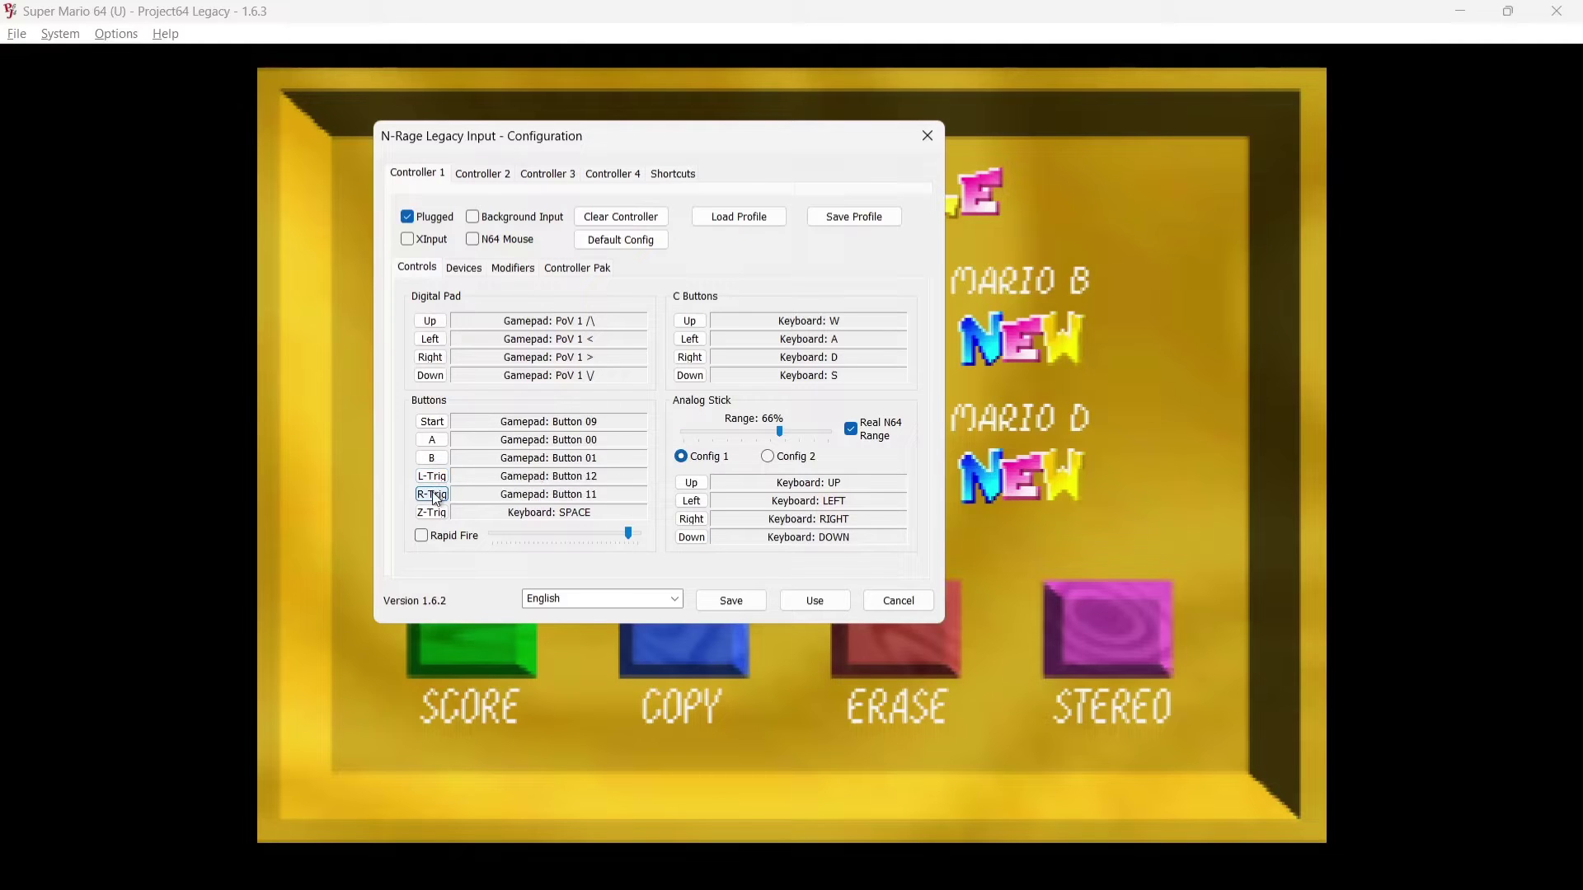
{"action": "left_click", "coordinate": [432, 513]}
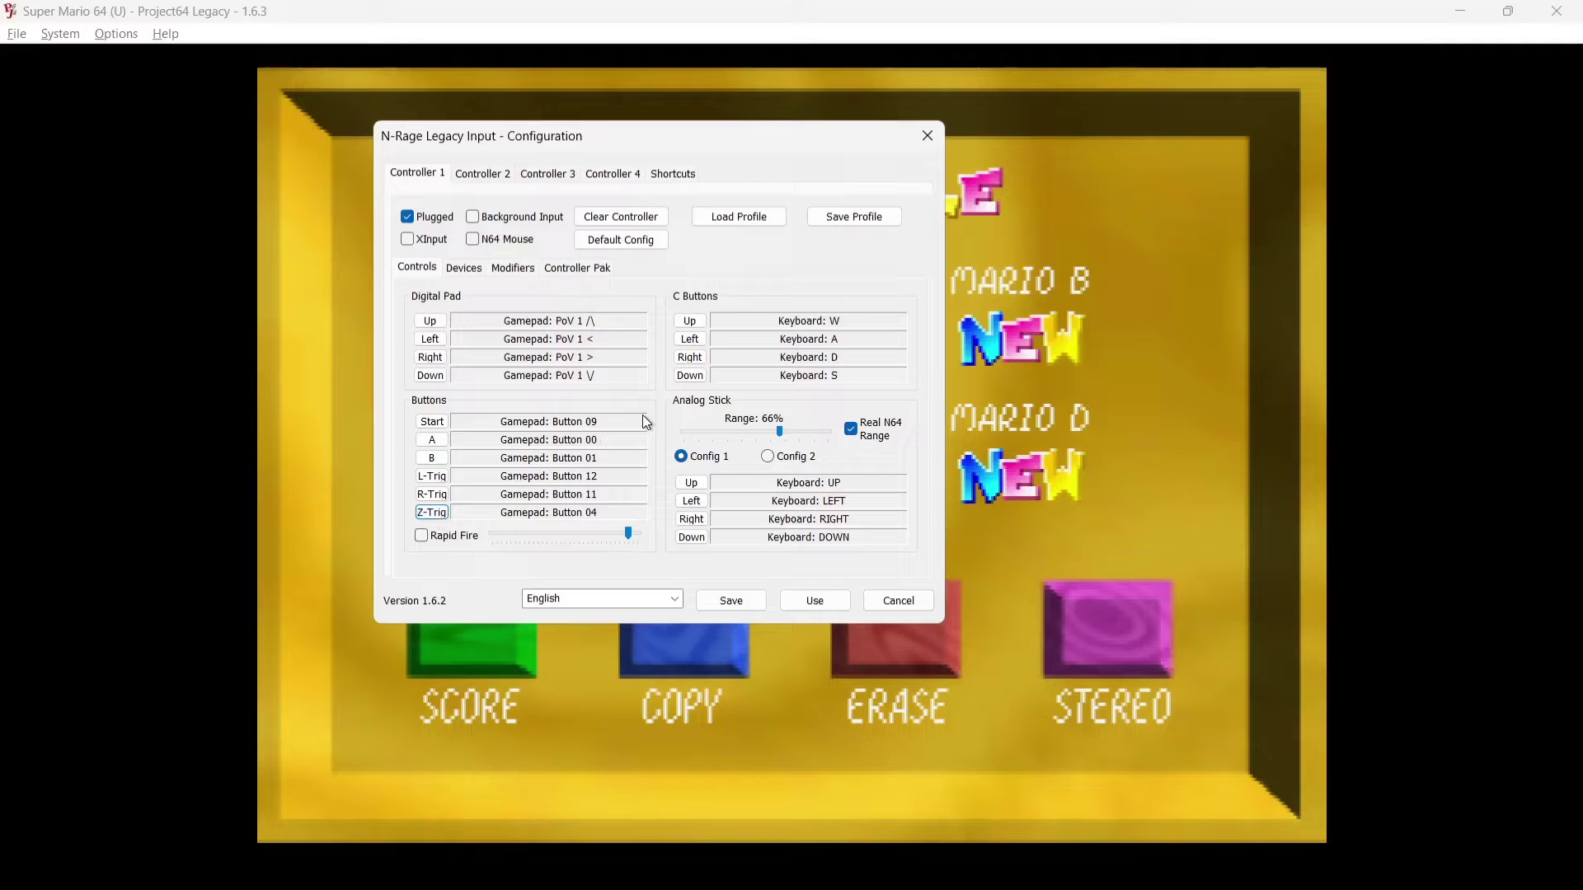
Step: Map Controller 1's C buttons up, left, right and down to gamepad buttons 03, 02, 01 and 00
{"action": "left_click", "coordinate": [694, 324]}
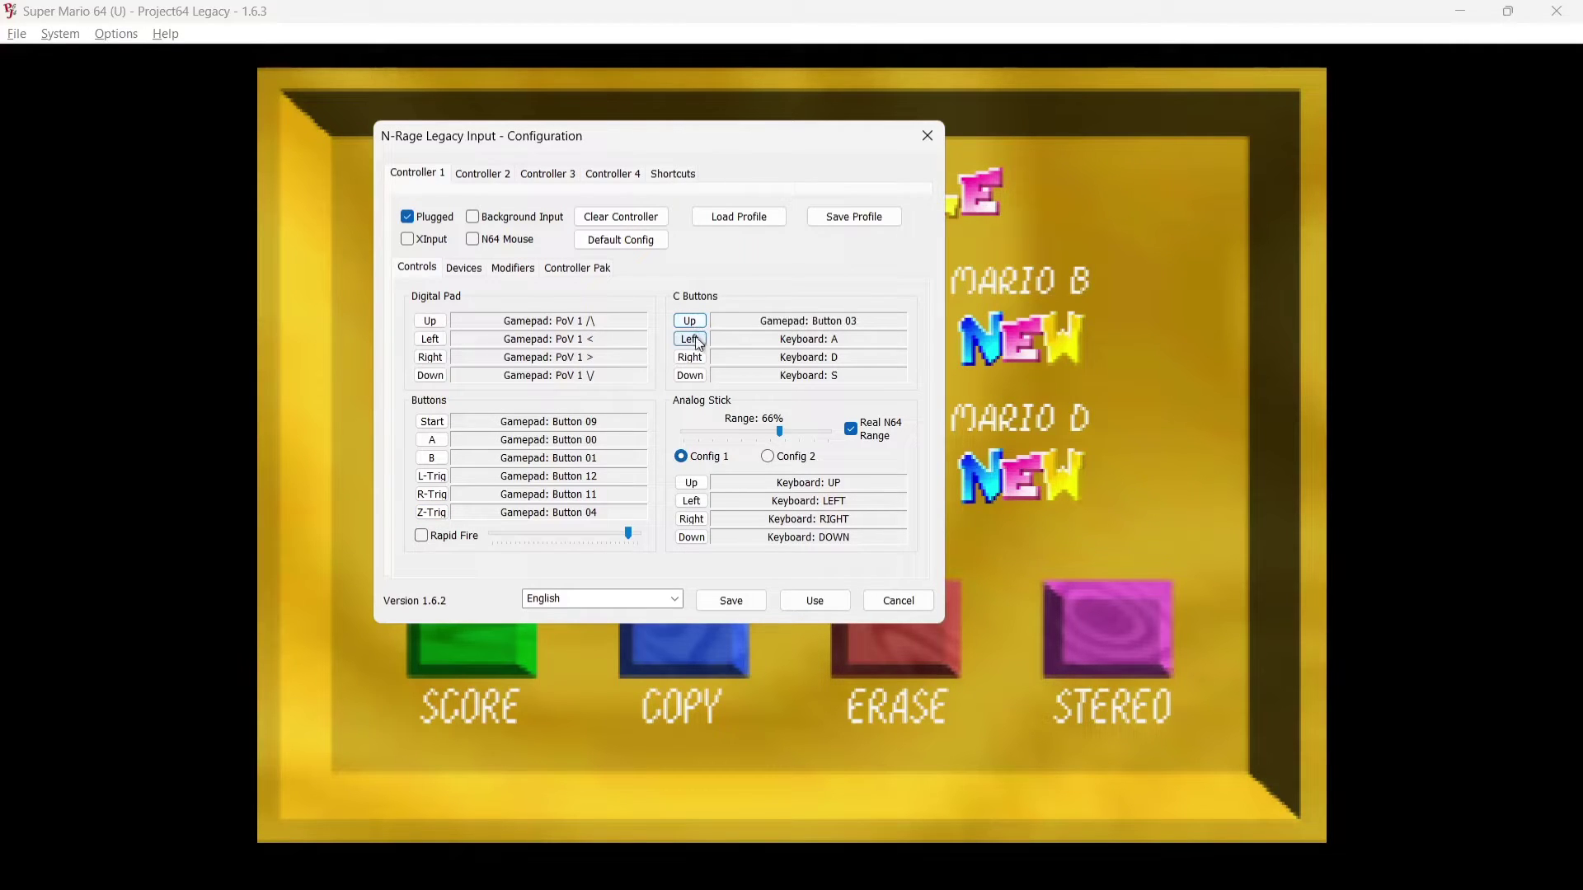
{"action": "left_click", "coordinate": [699, 341]}
{"action": "left_click", "coordinate": [695, 359]}
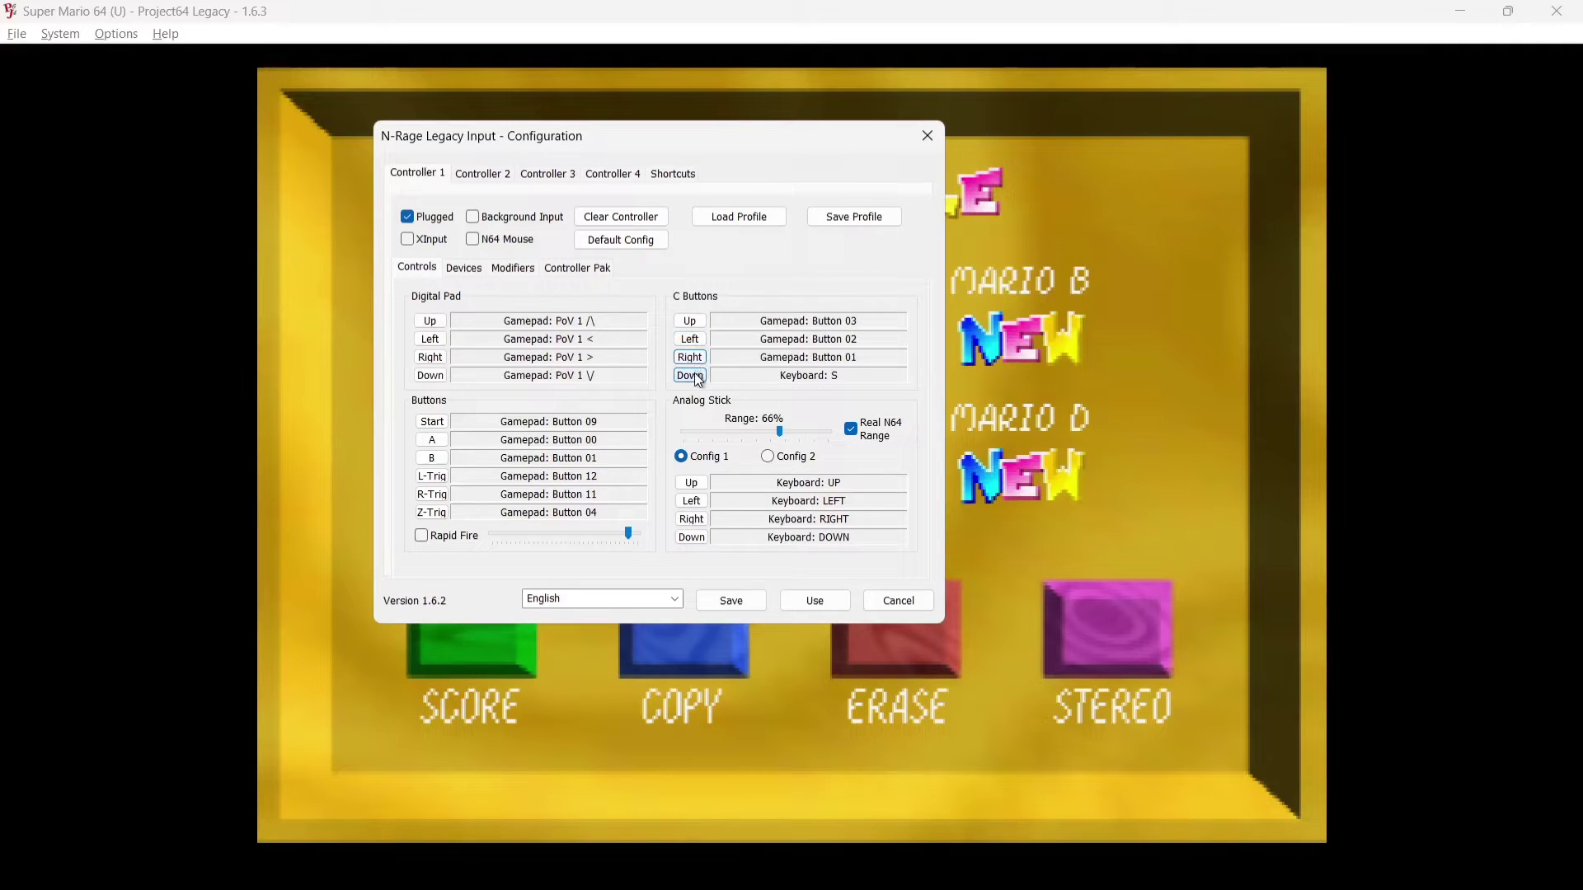
{"action": "left_click", "coordinate": [697, 378]}
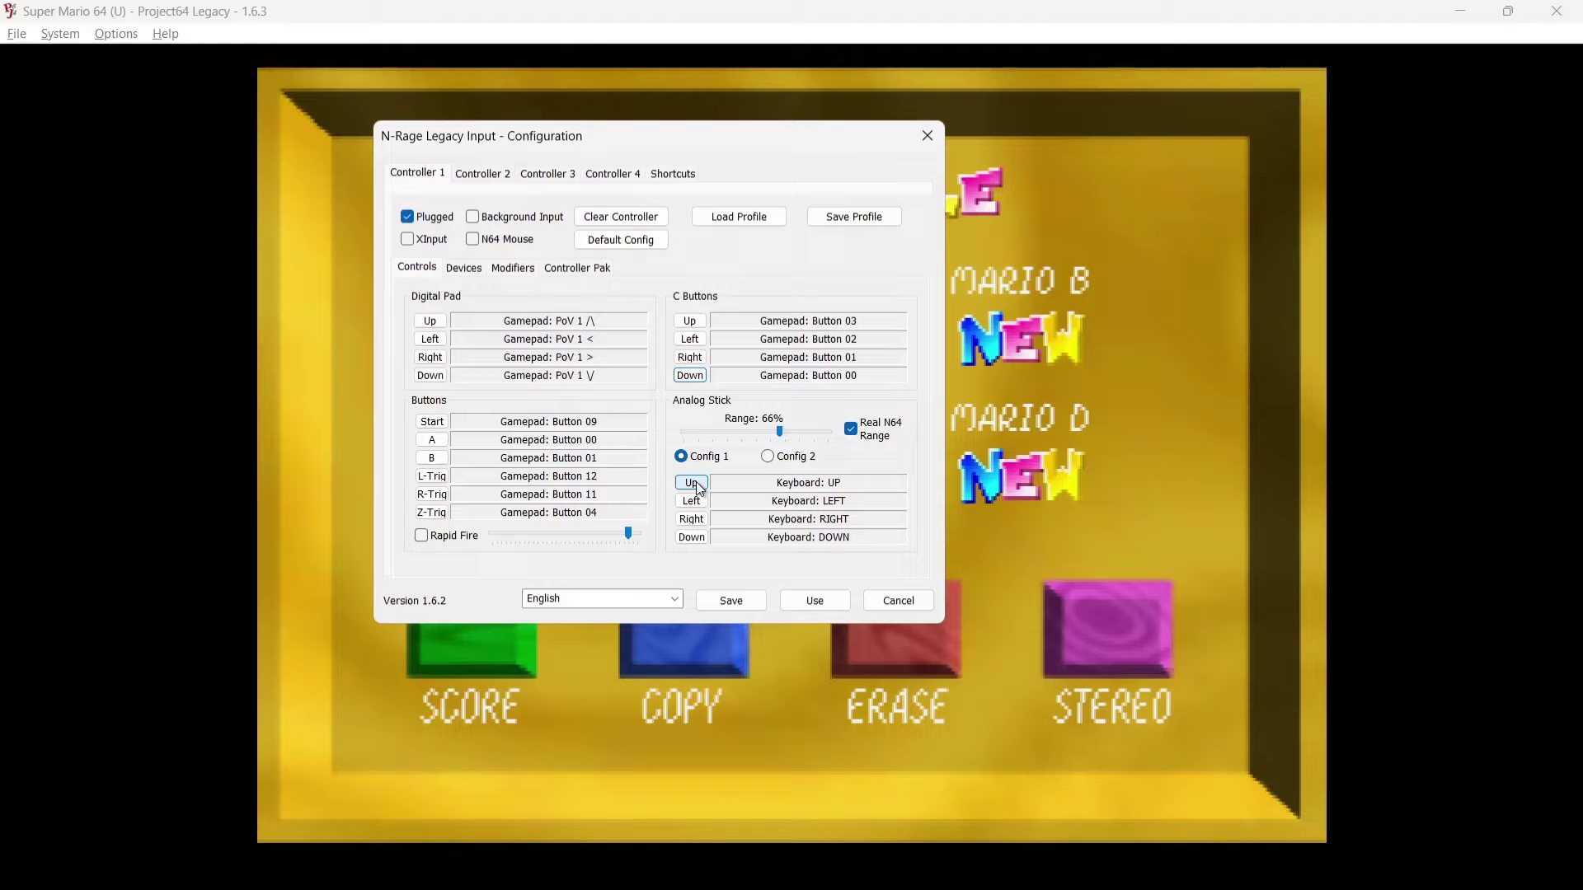
Step: Map the analog stick's up, left, right and down to gamepad Y-axis -, X-axis -, X-axis + and Y-axis +
{"action": "left_click", "coordinate": [700, 487]}
{"action": "left_click", "coordinate": [701, 503]}
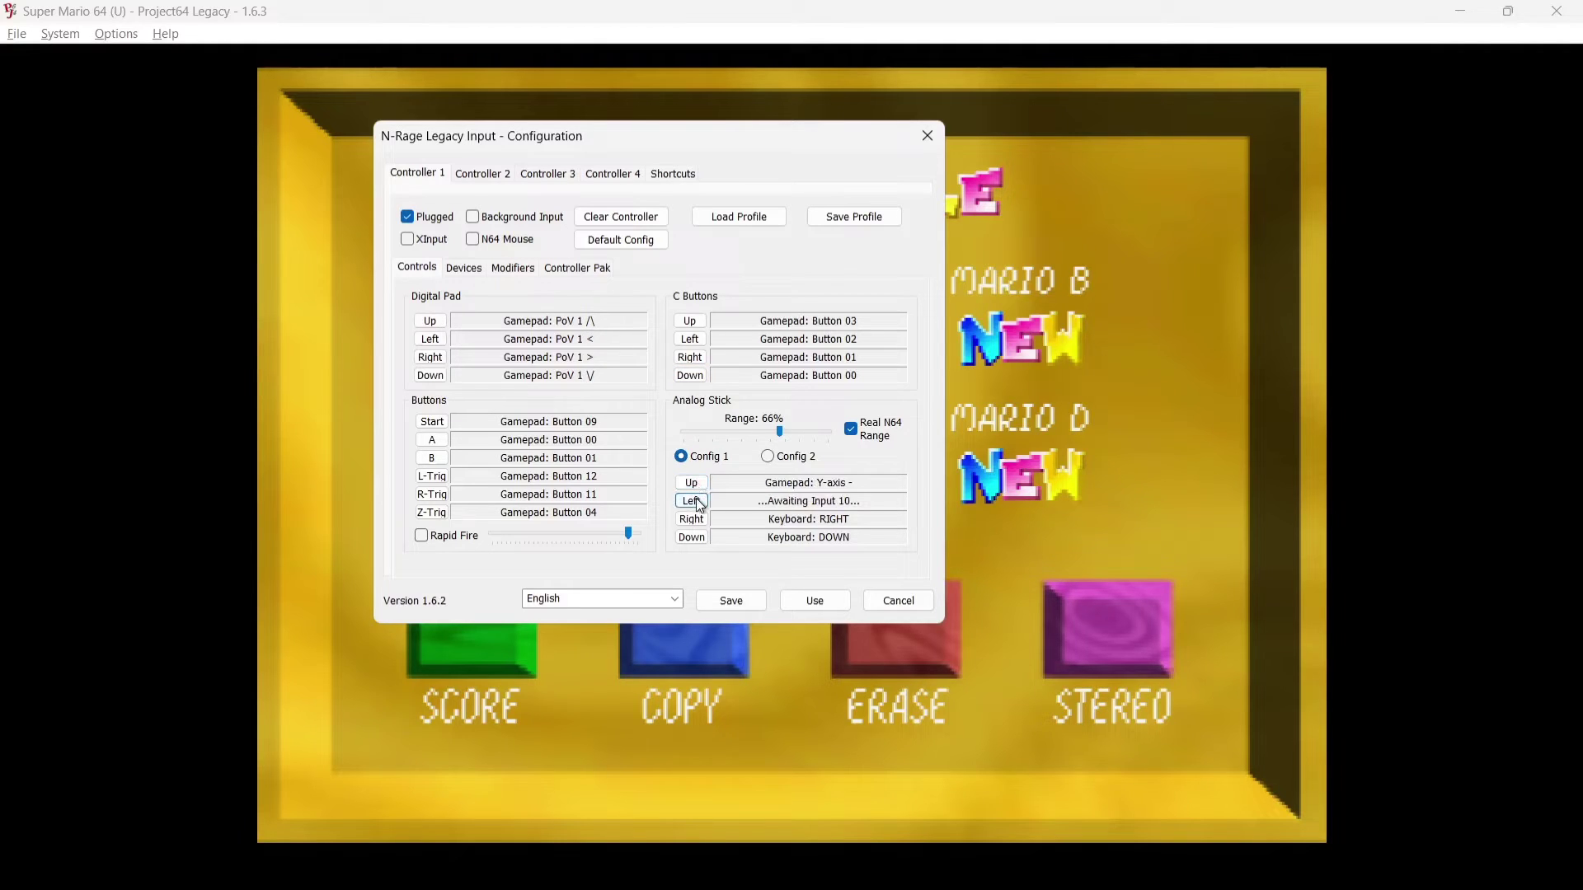
{"action": "left_click", "coordinate": [694, 520]}
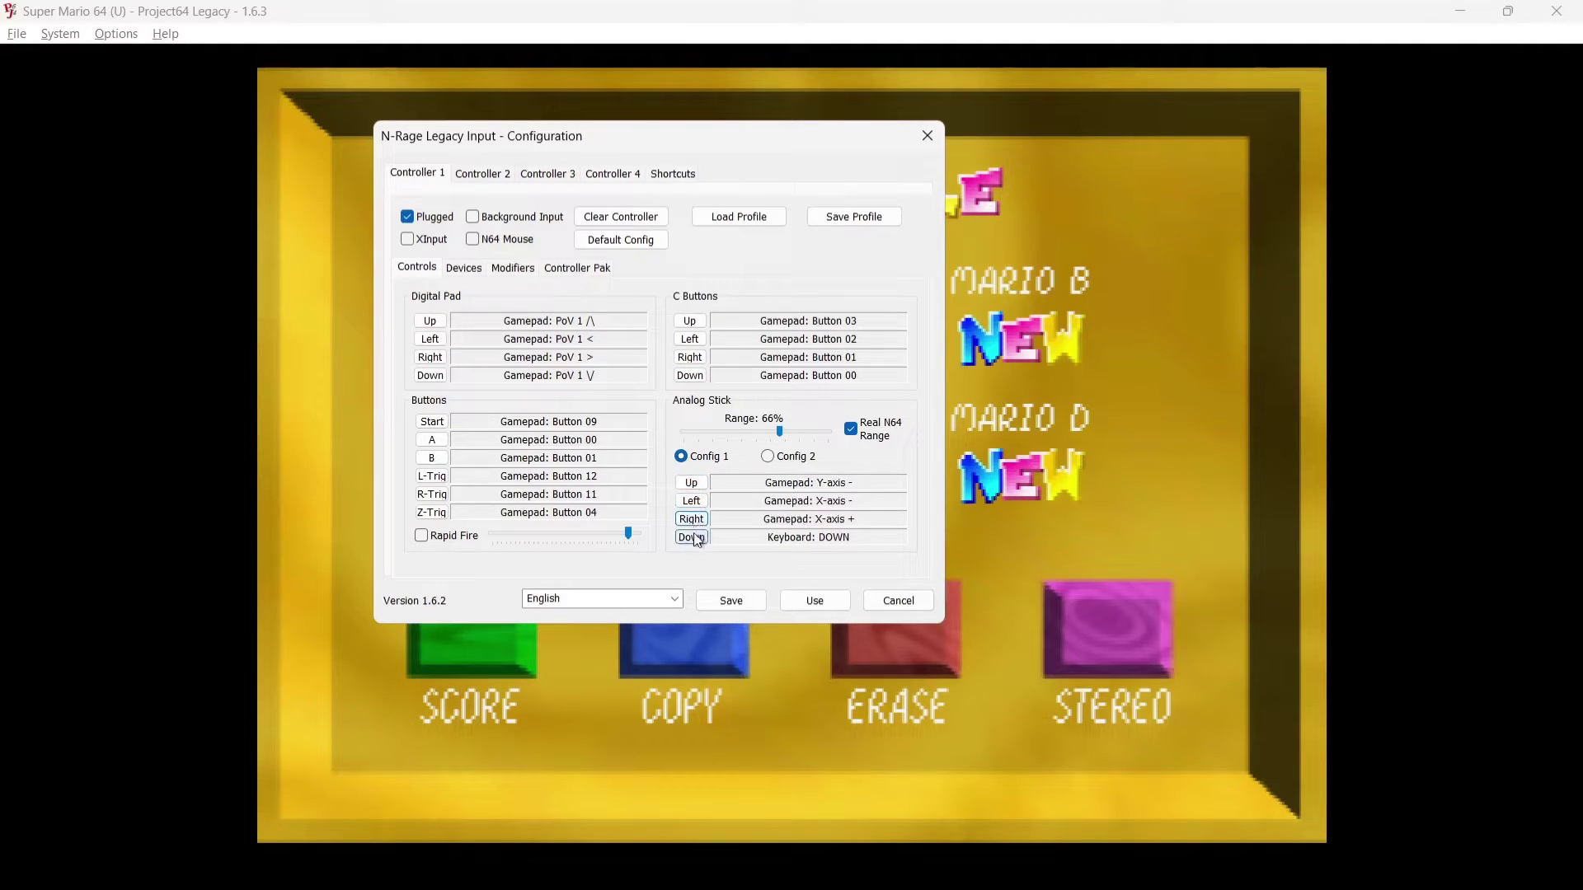
{"action": "left_click", "coordinate": [695, 539]}
Step: Save the mappings as a controller profile in the N64 folder, named with the player's handle, and save the controller configuration
{"action": "left_click", "coordinate": [865, 220]}
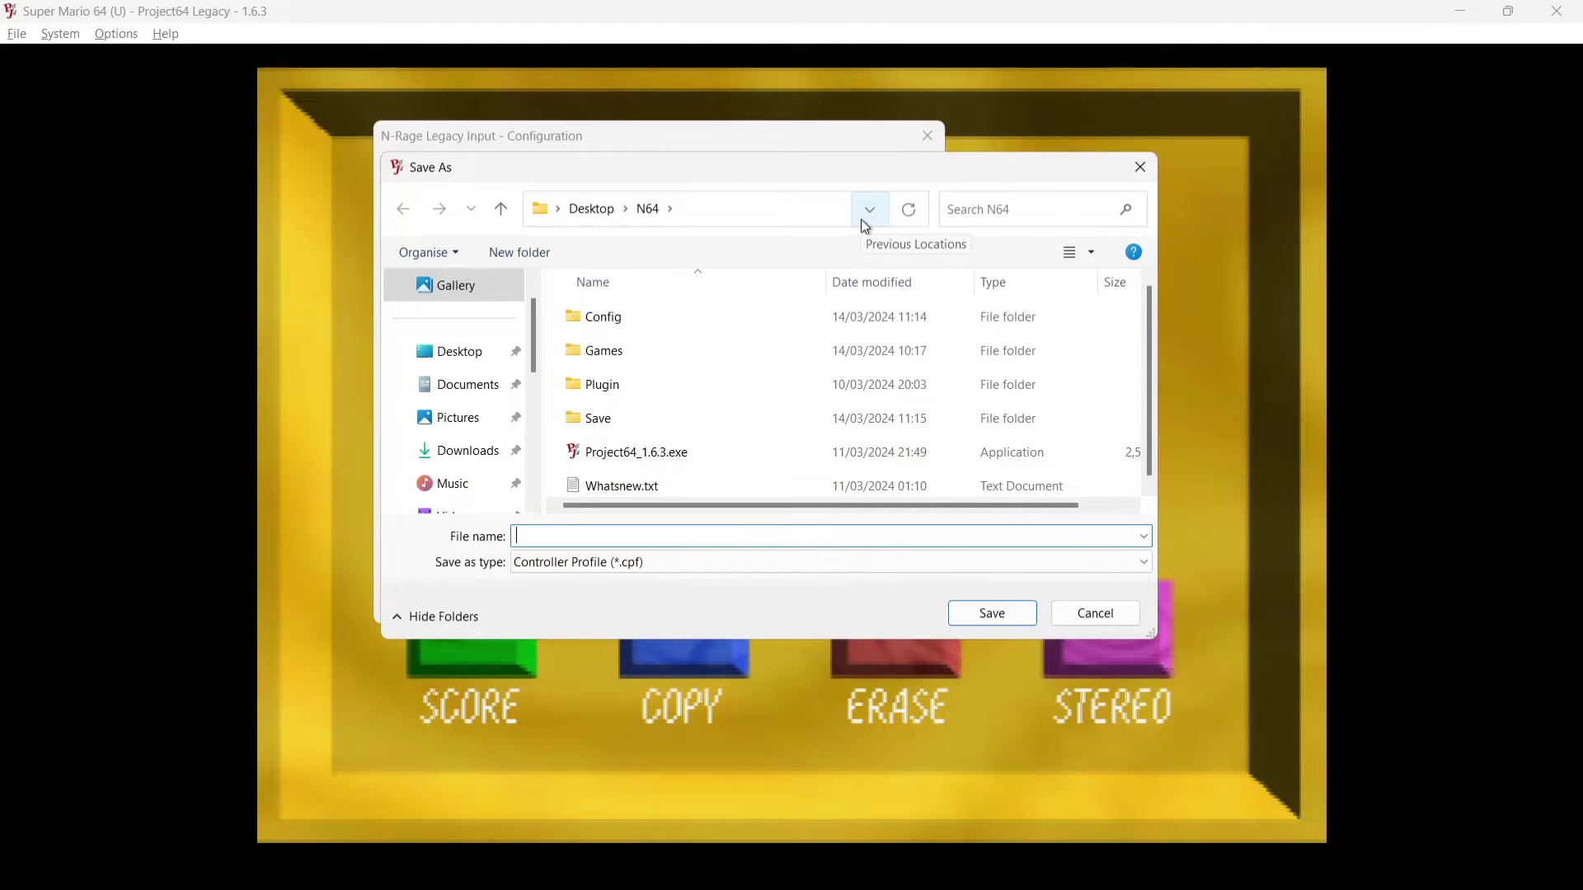
{"action": "type", "text": "justjamie"}
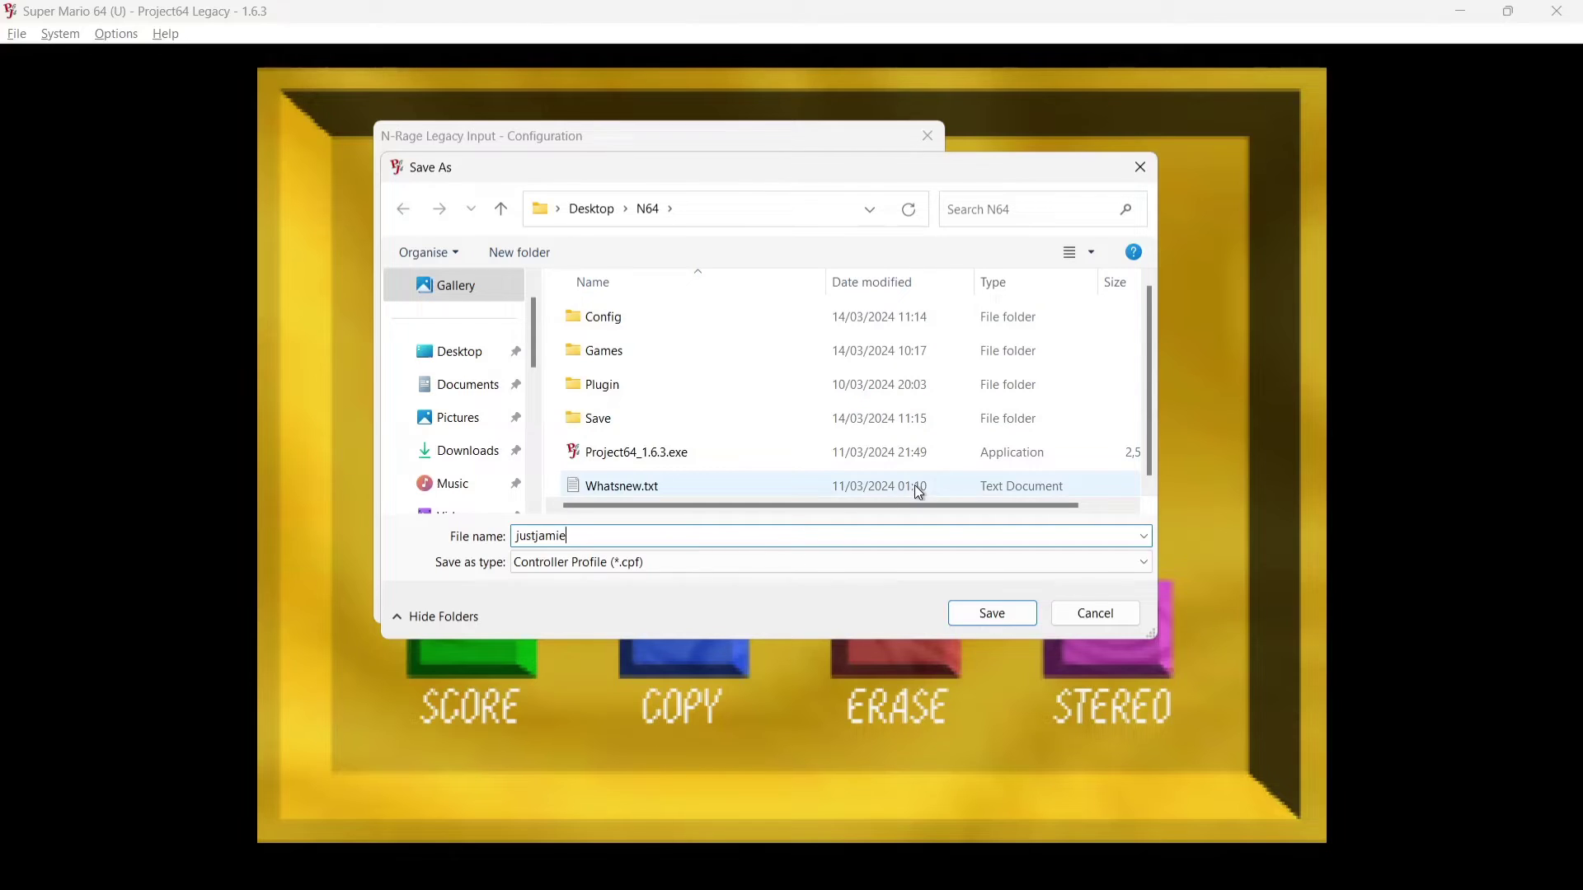
{"action": "left_click", "coordinate": [993, 624]}
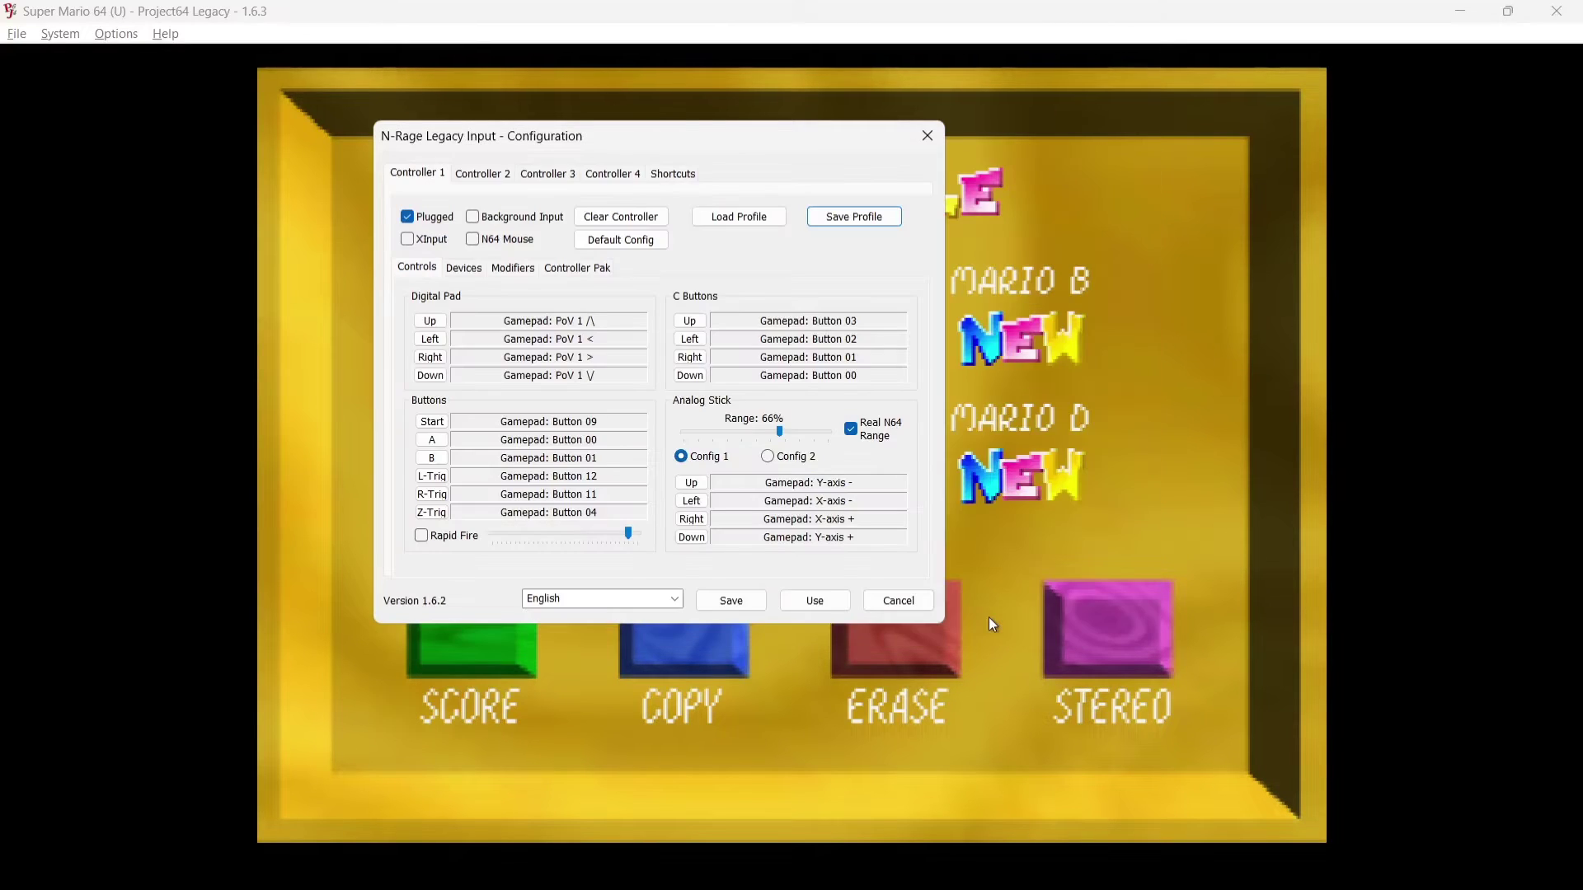
{"action": "left_click", "coordinate": [746, 605]}
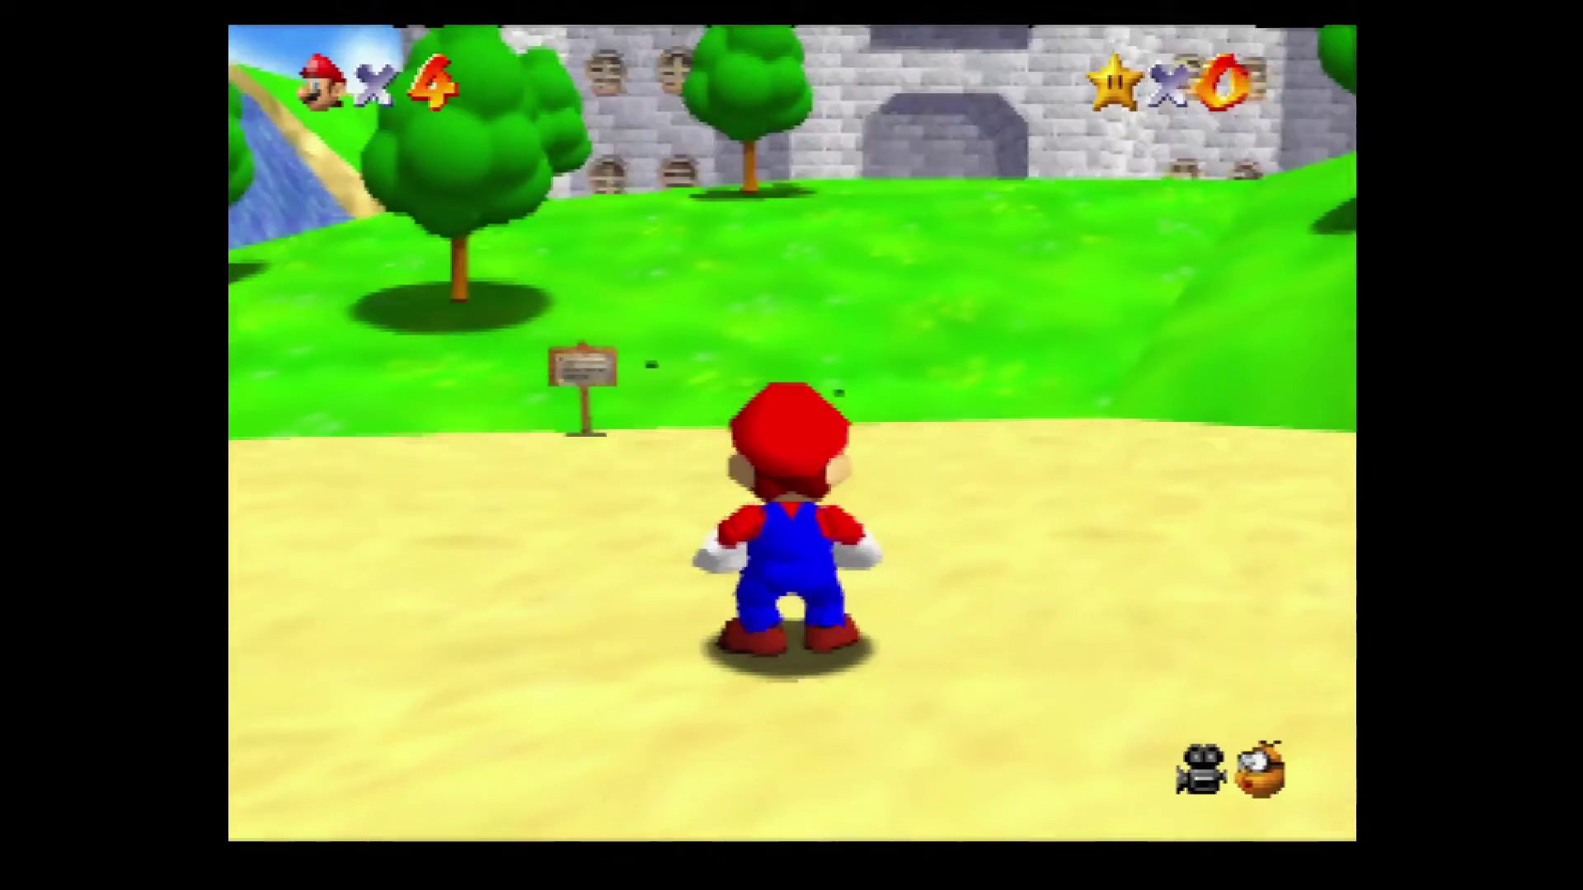
{"action": "key", "text": "Up"}
{"action": "key", "text": "Up"}
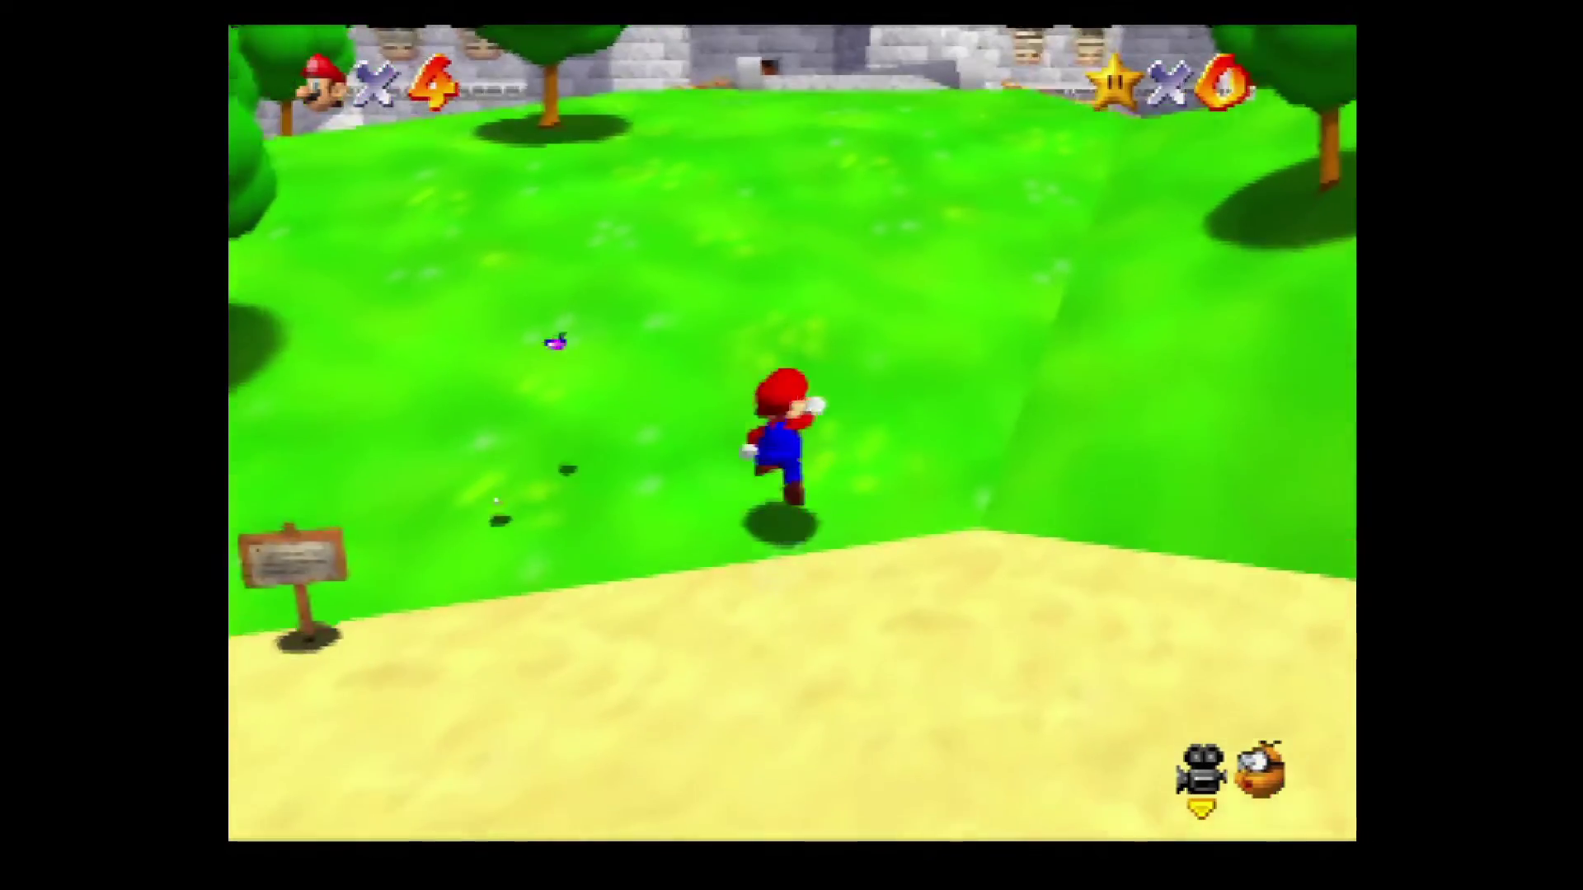
{"action": "key", "text": "Right"}
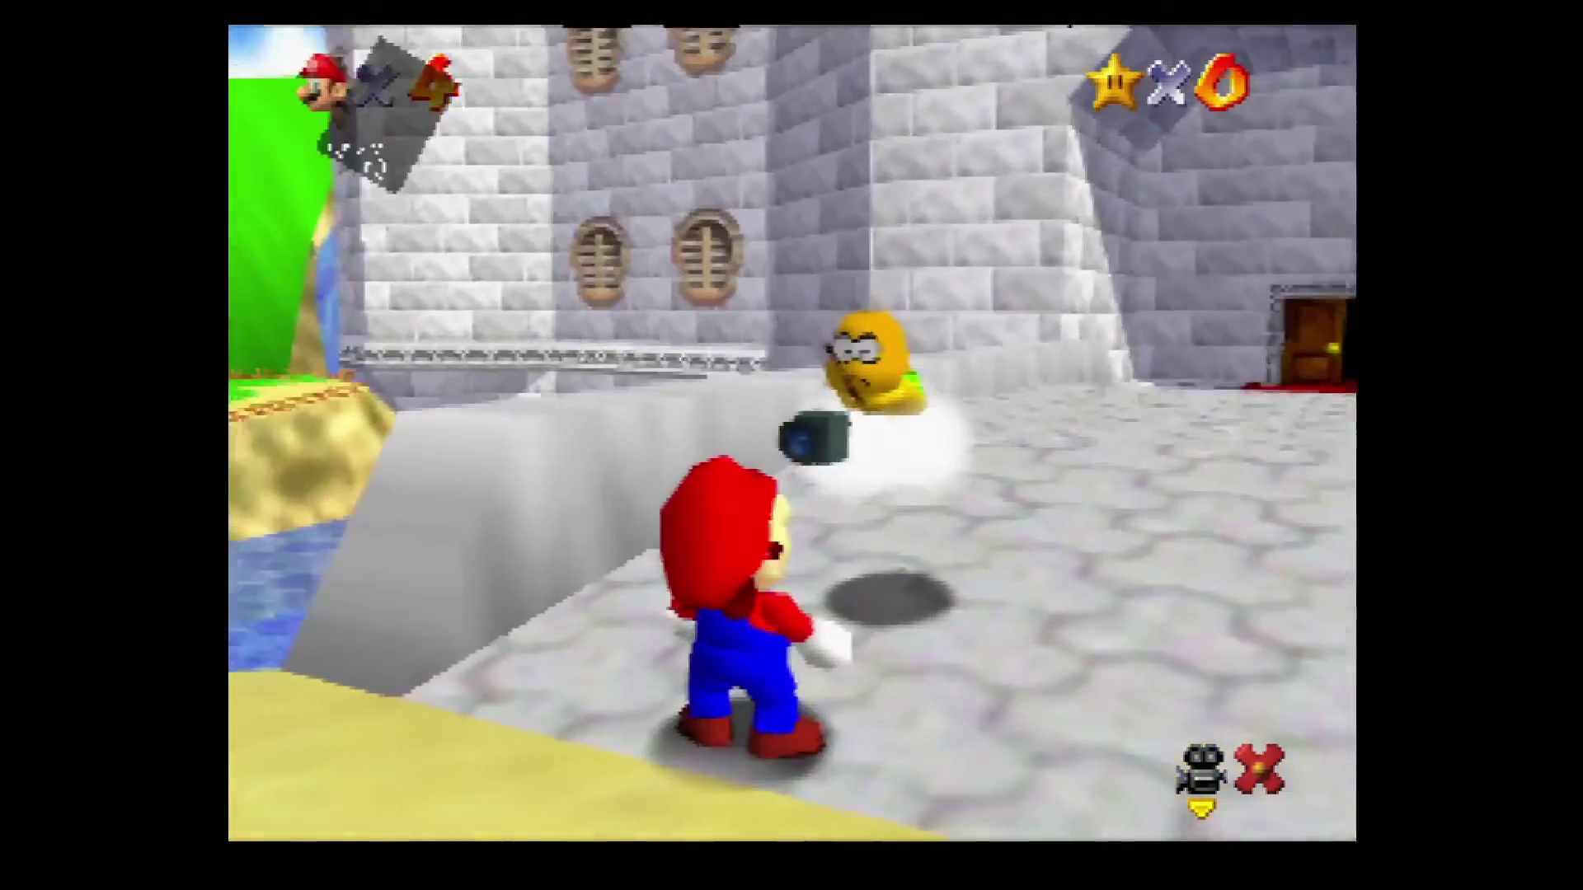
{"action": "key", "text": "x"}
{"action": "key", "text": "x"}
{"action": "key", "text": "x"}
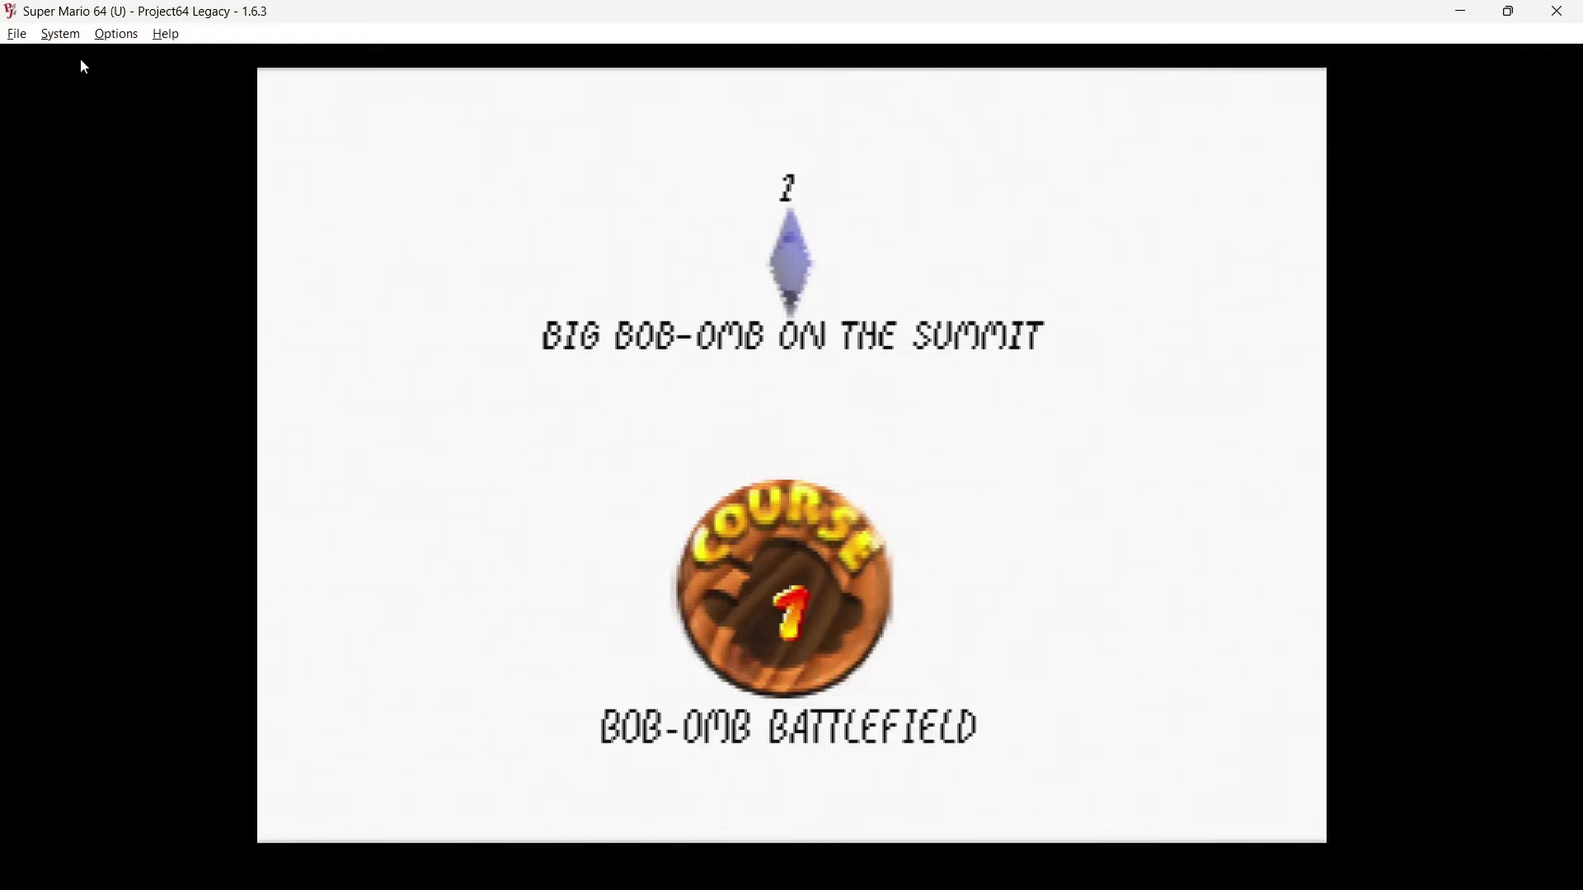
Step: Enable the Don't Hurt Mario cheat for Super Mario 64 and close the cheat list
{"action": "left_click", "coordinate": [79, 37]}
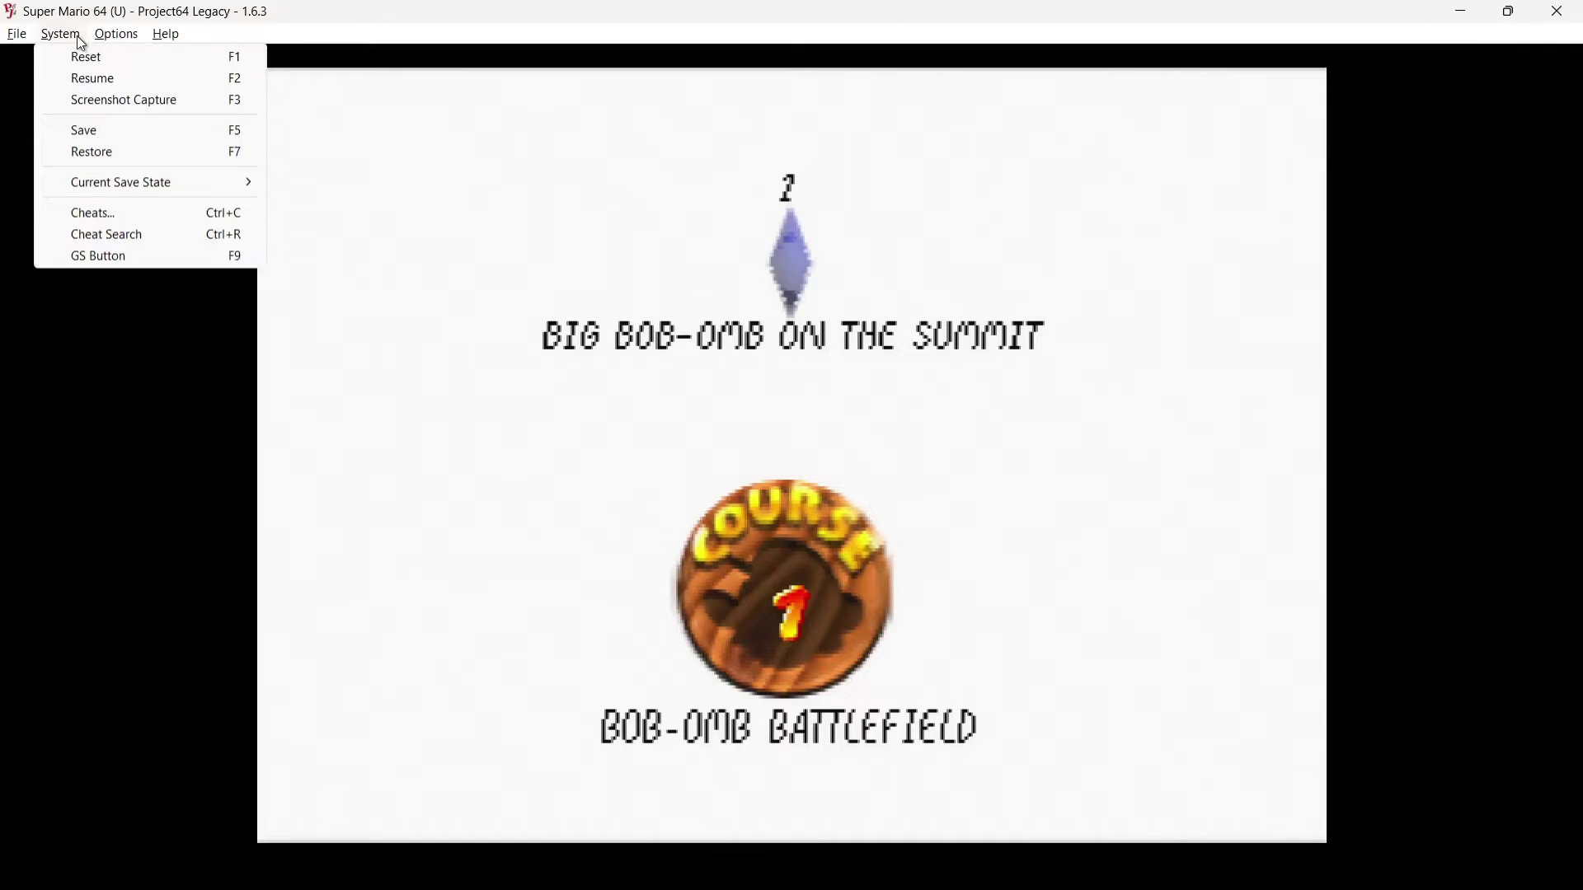
{"action": "left_click", "coordinate": [113, 215]}
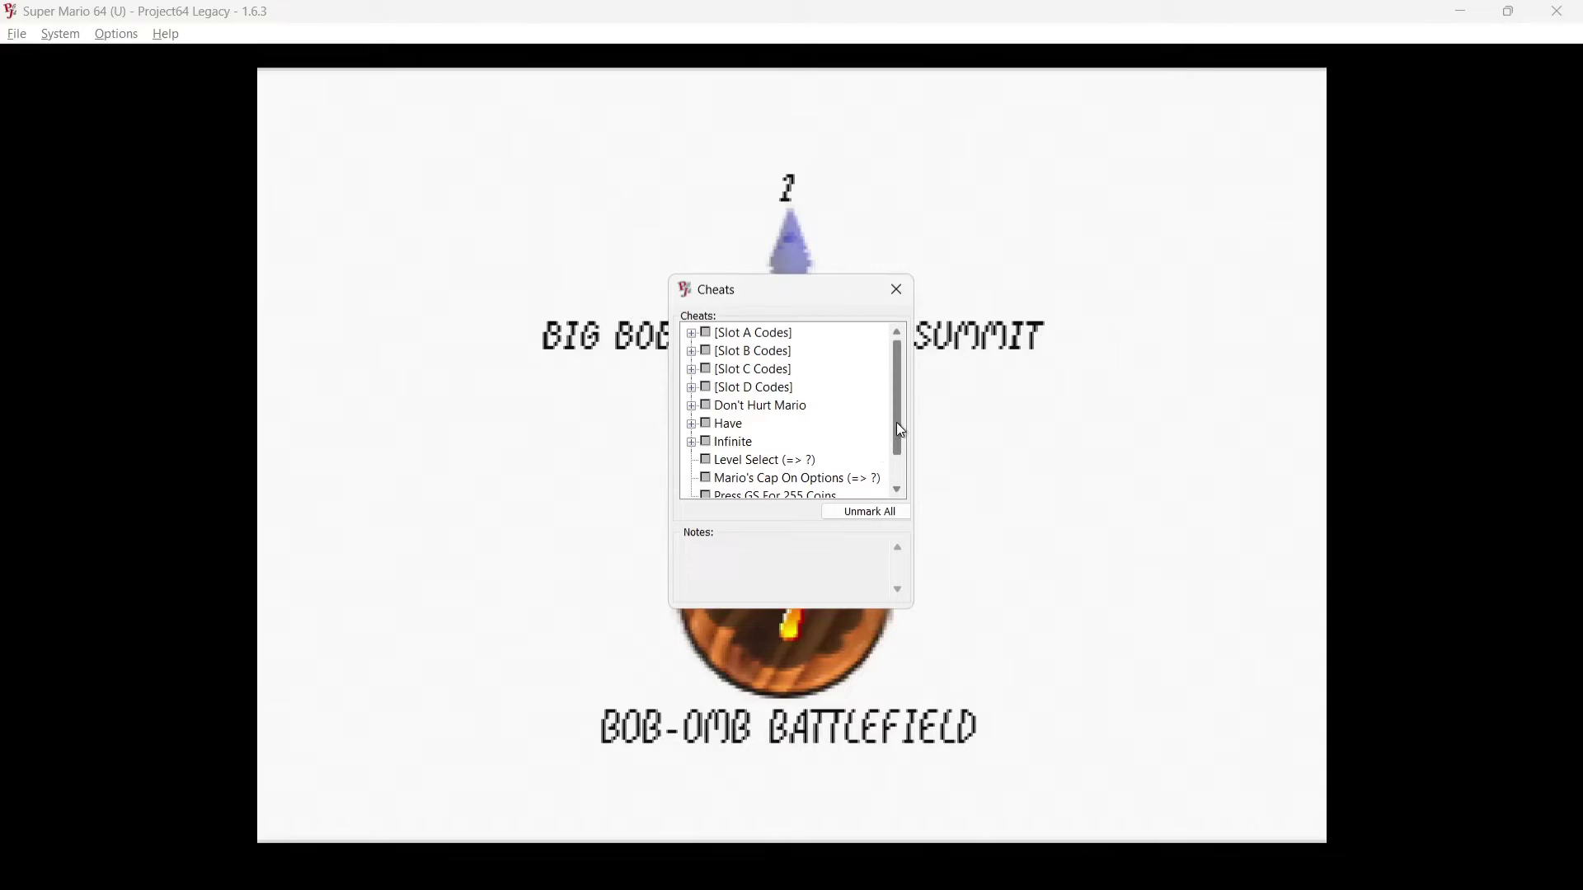
{"action": "left_click_drag", "start_coordinate": [898, 423], "coordinate": [898, 449]}
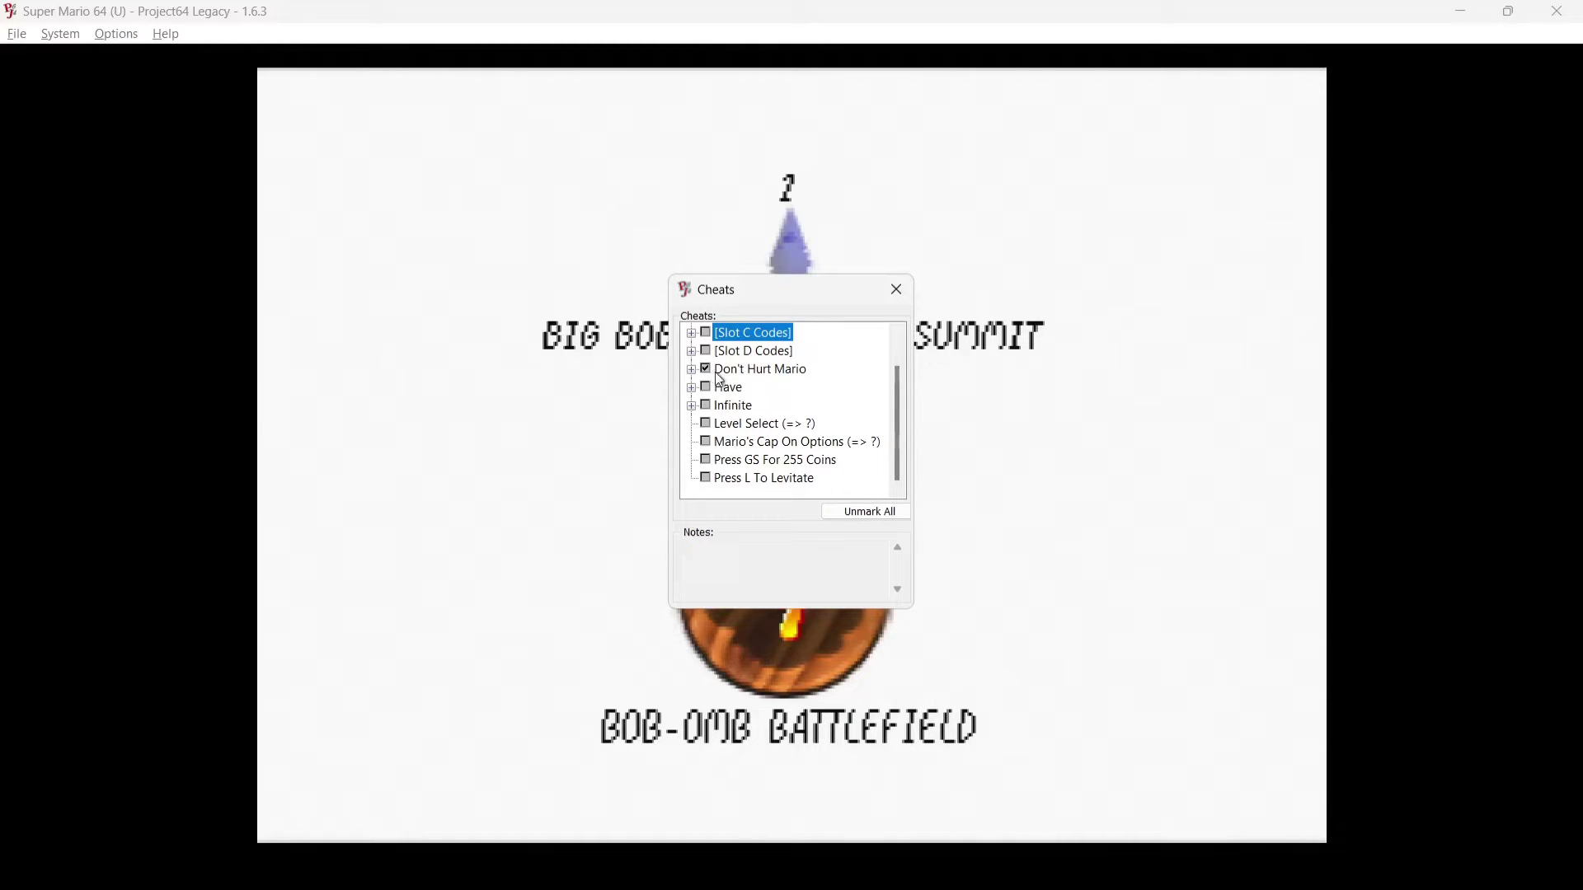
{"action": "left_click", "coordinate": [897, 290]}
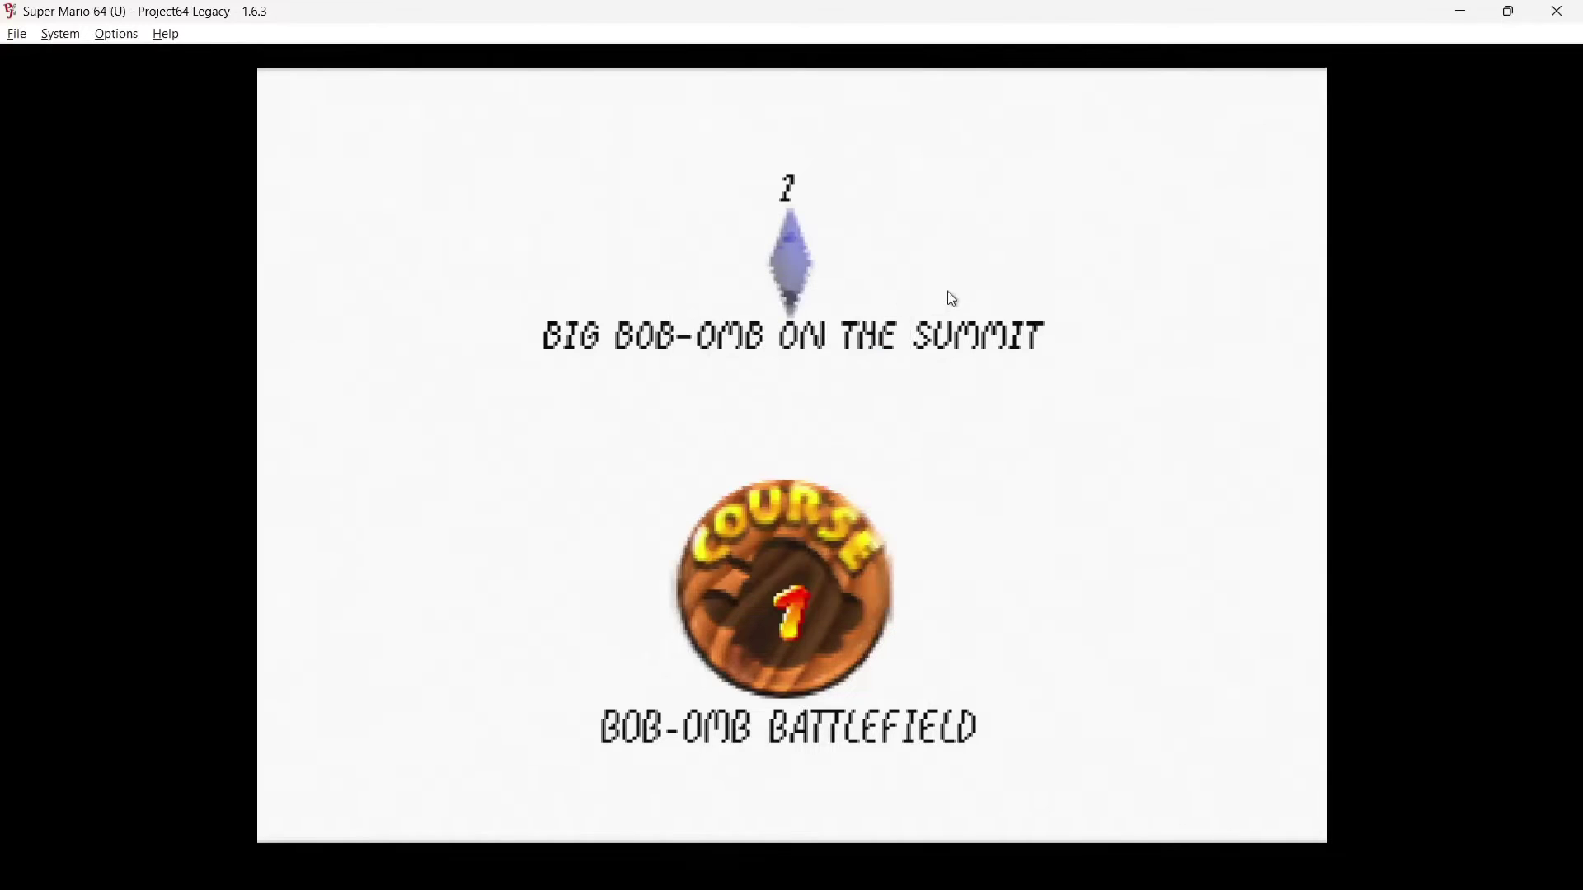
Step: Resume the emulation and start the Big Bob-omb on the Summit mission in Bob-omb Battlefield
{"action": "left_click", "coordinate": [60, 34]}
{"action": "left_click", "coordinate": [83, 74]}
{"action": "key", "text": "Return"}
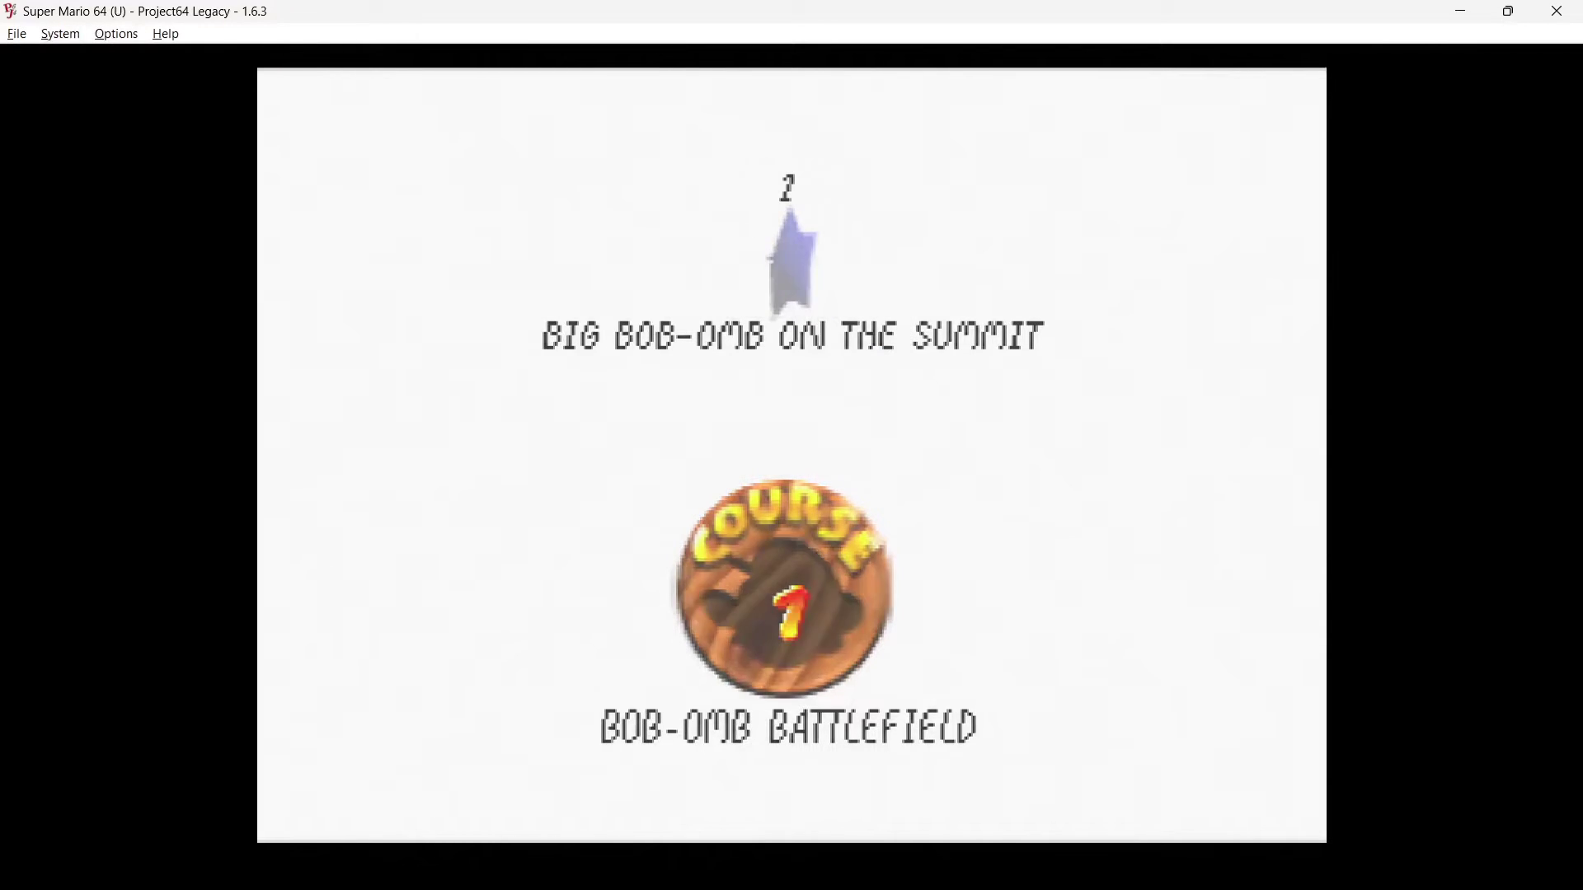
Step: Run Mario across Bob-omb Battlefield past the enemies and onto the wooden bridge to test the cheat, and switch to the close Mario camera
{"action": "key", "text": "Up"}
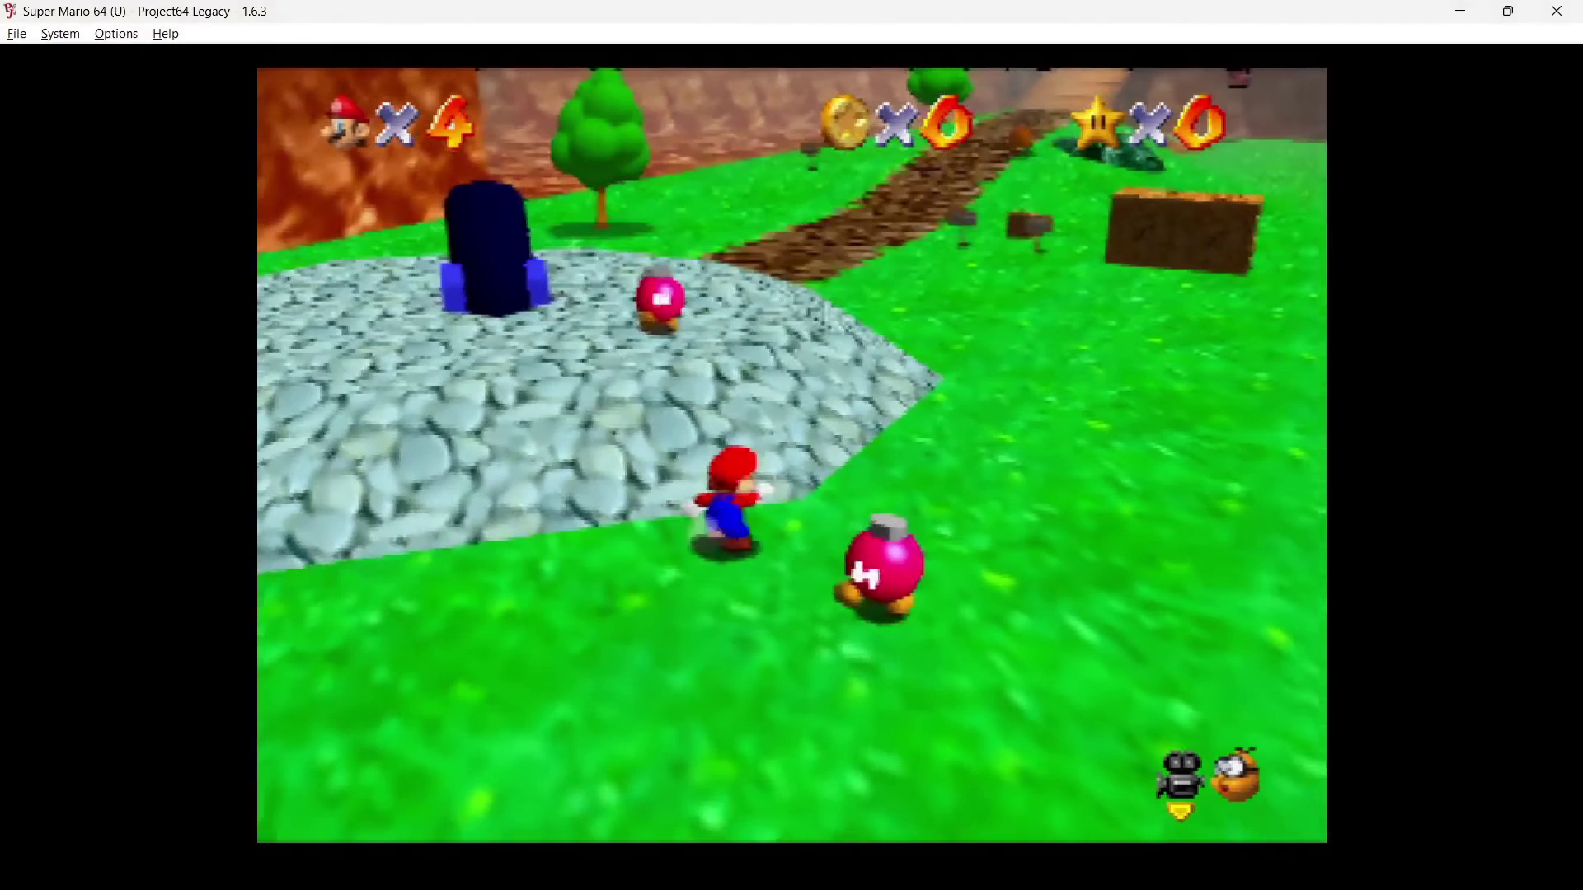
{"action": "key", "text": "Left"}
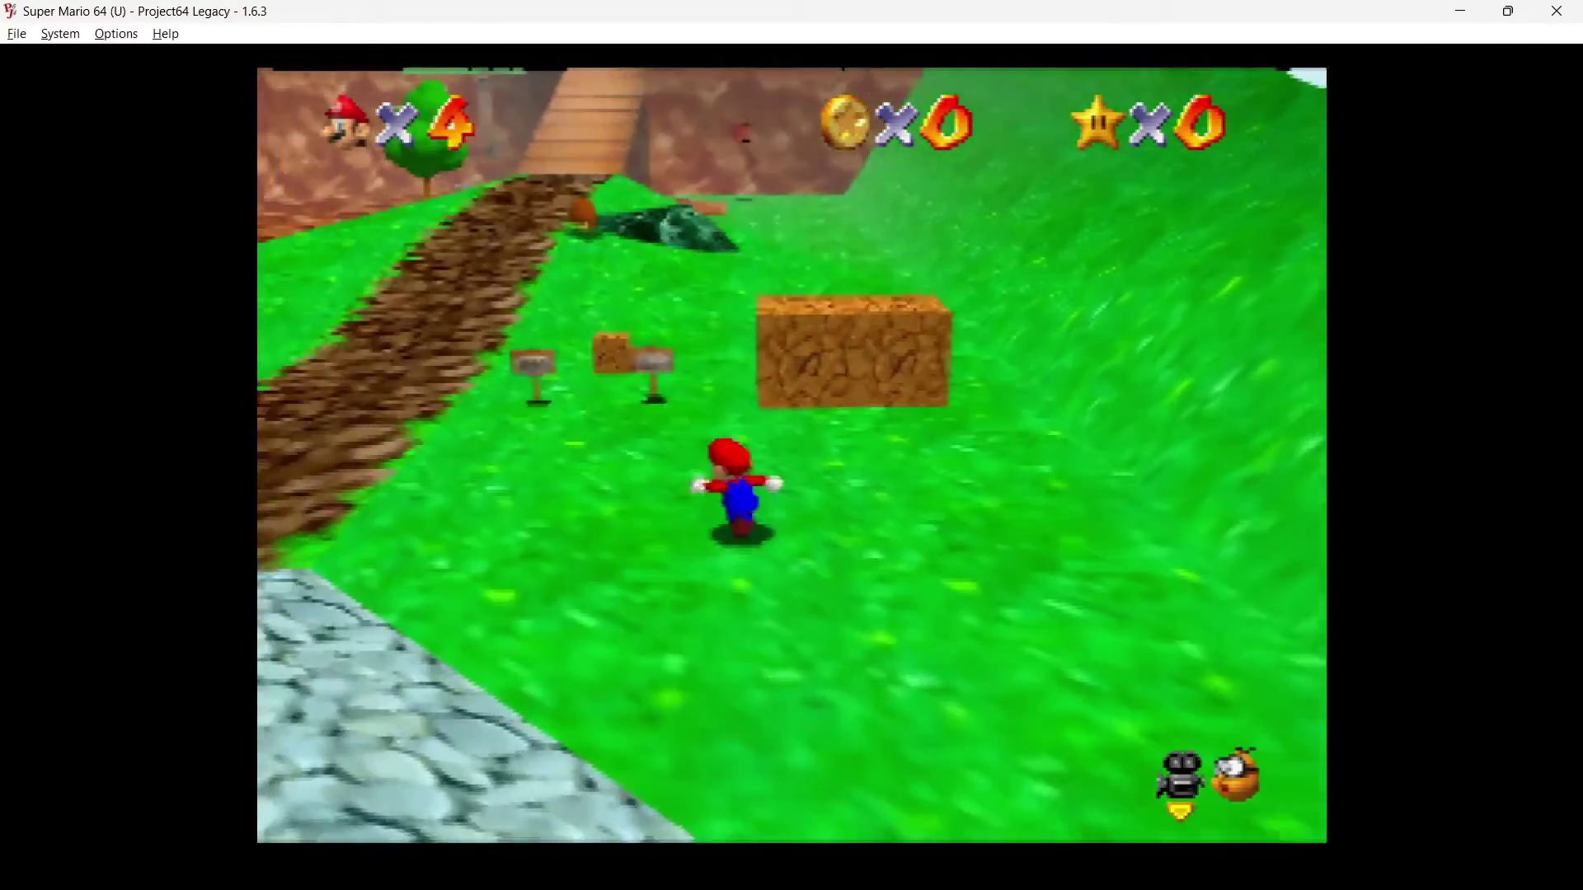
{"action": "key", "text": "Up"}
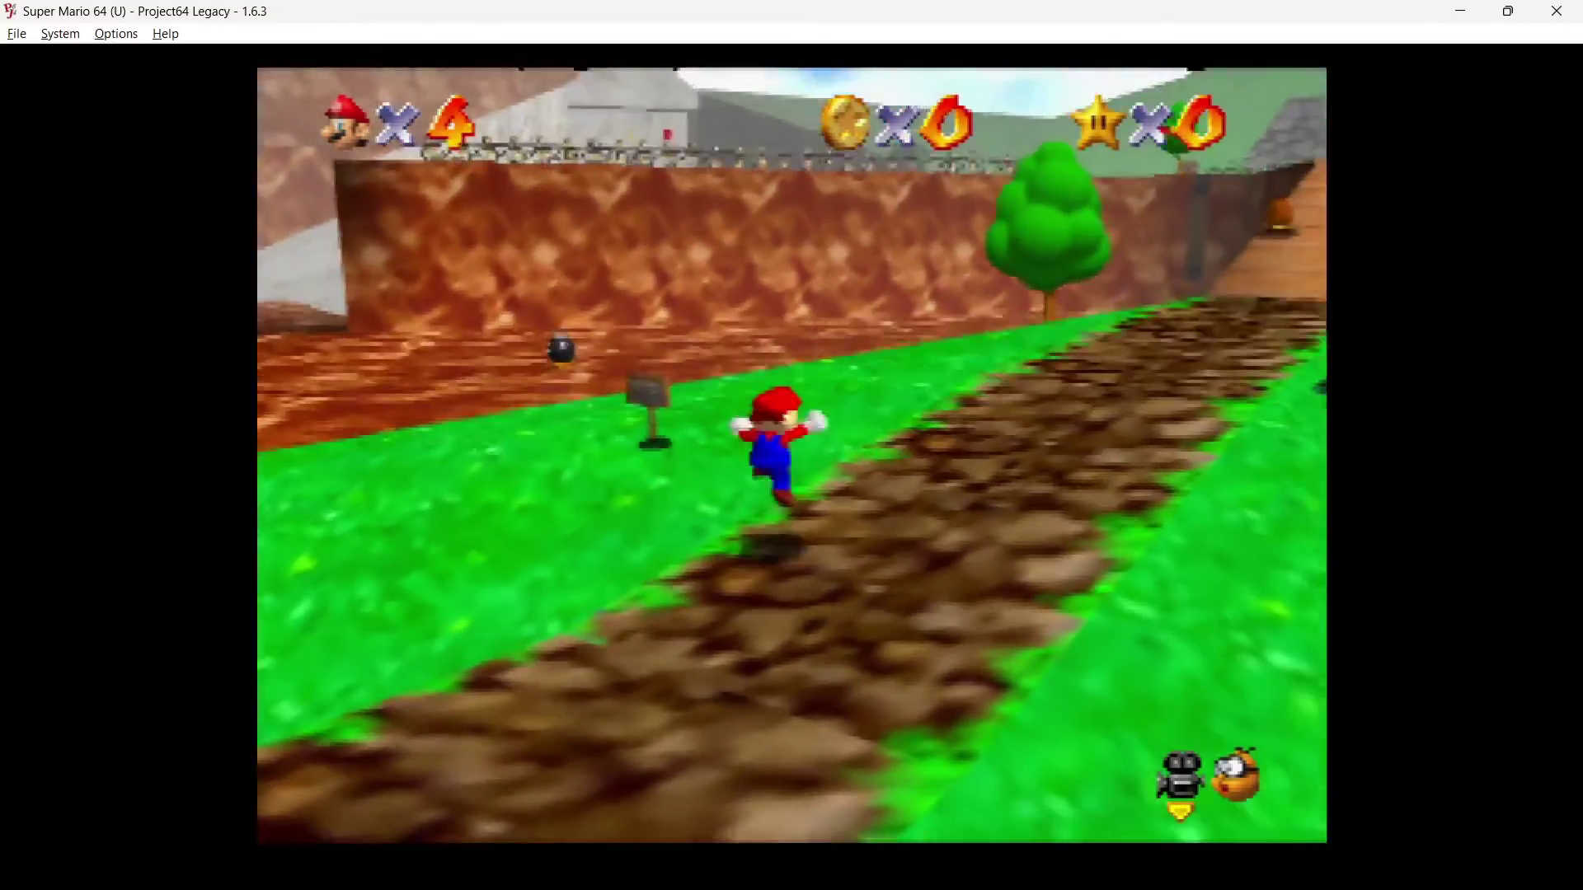
{"action": "key", "text": "Right"}
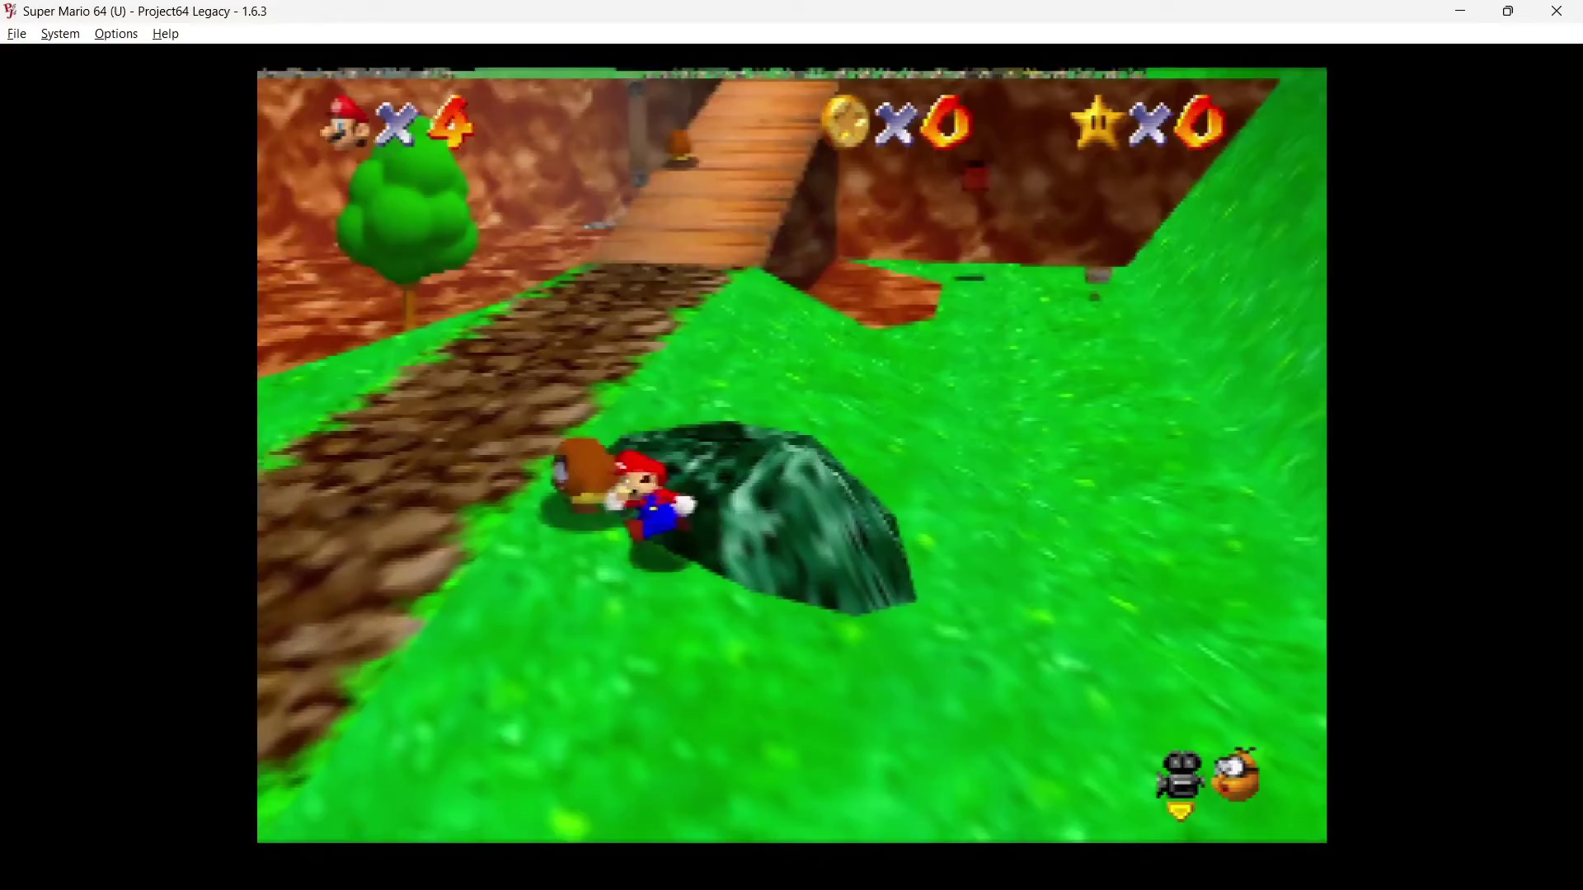
{"action": "key", "text": "Up"}
{"action": "key", "text": "Right"}
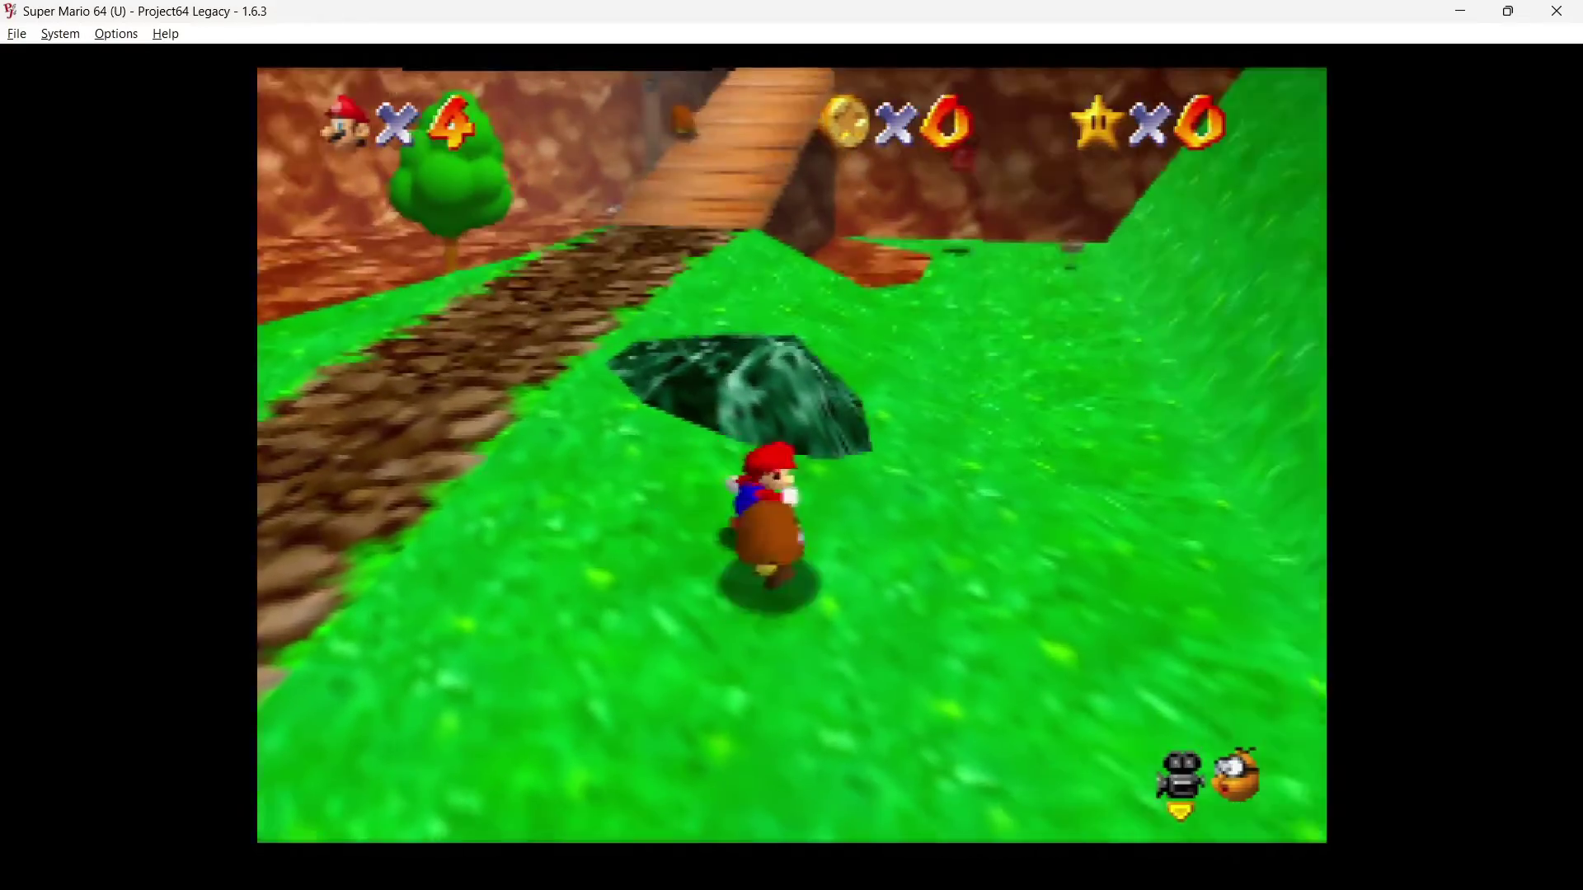
{"action": "key", "text": "Left"}
{"action": "key", "text": "Up"}
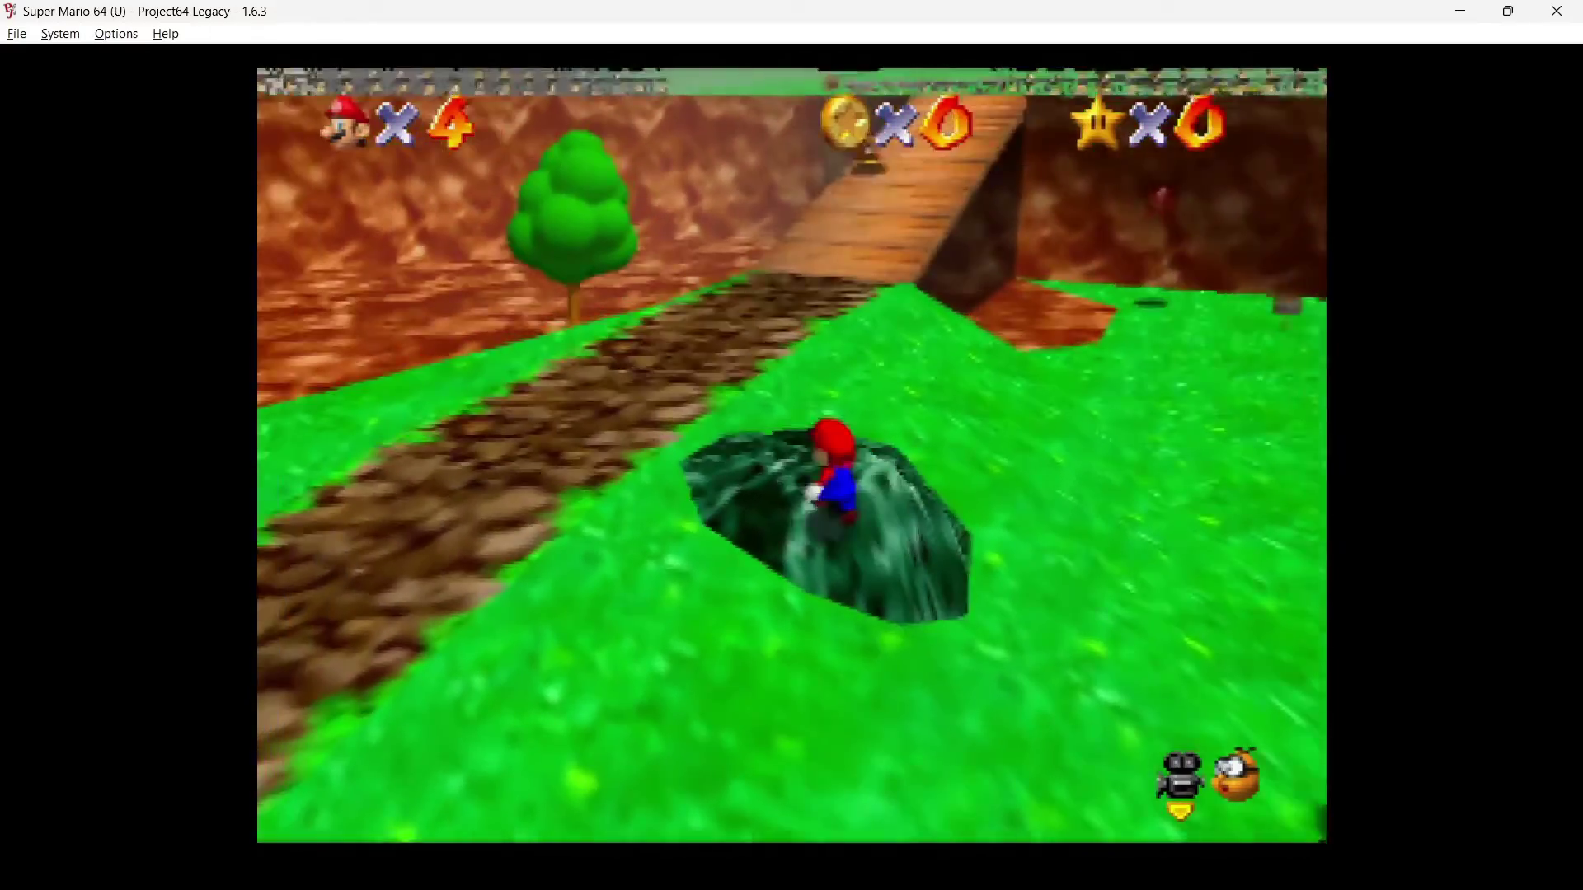
{"action": "key", "text": "Up"}
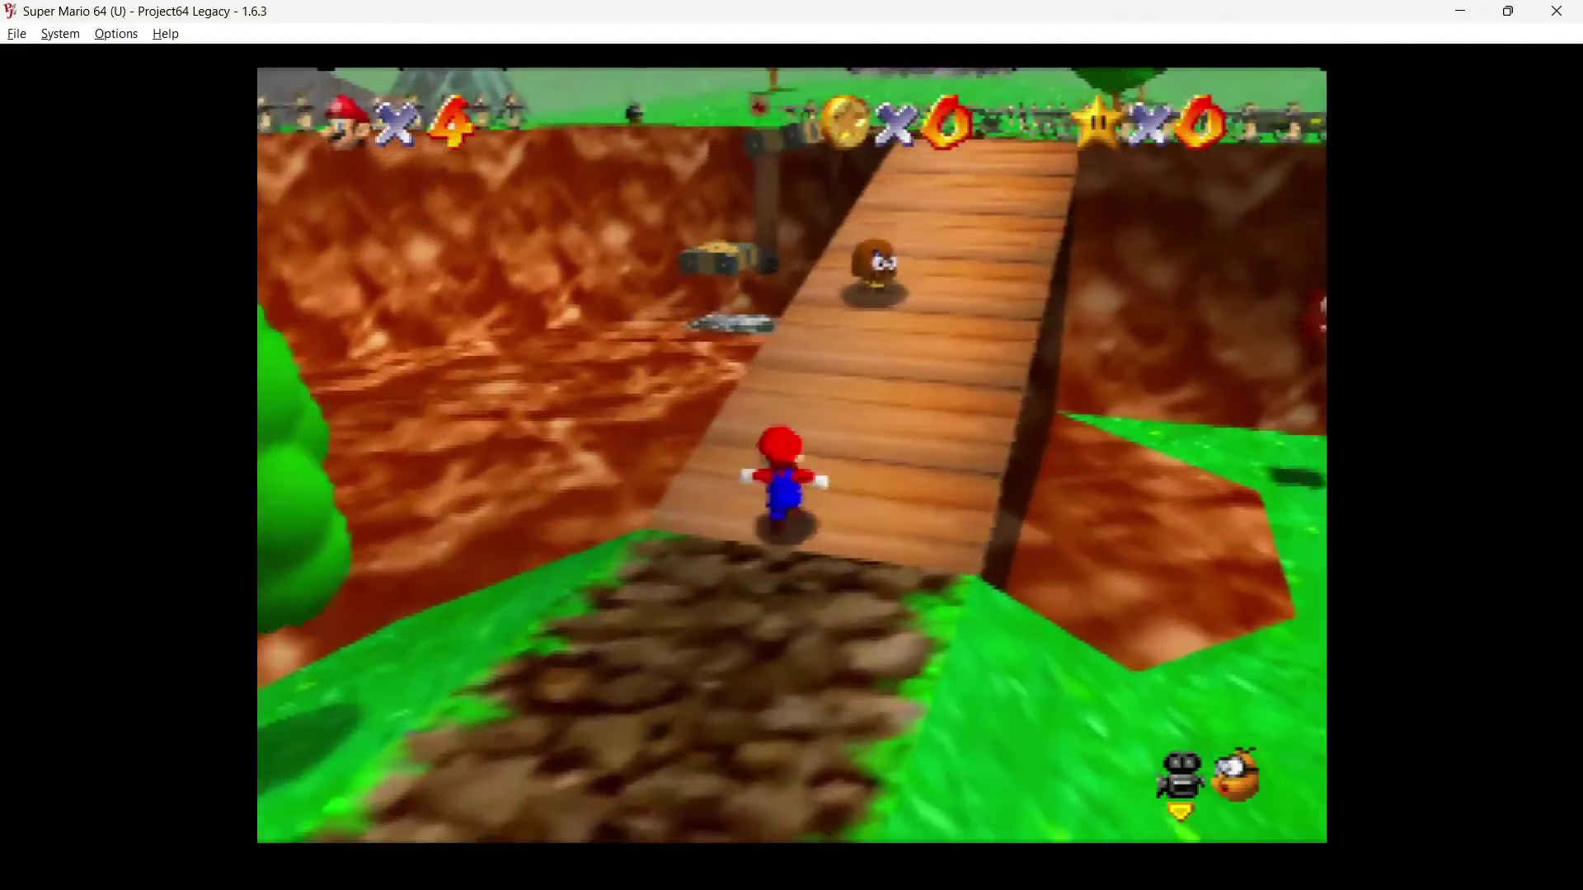
{"action": "key", "text": "Up"}
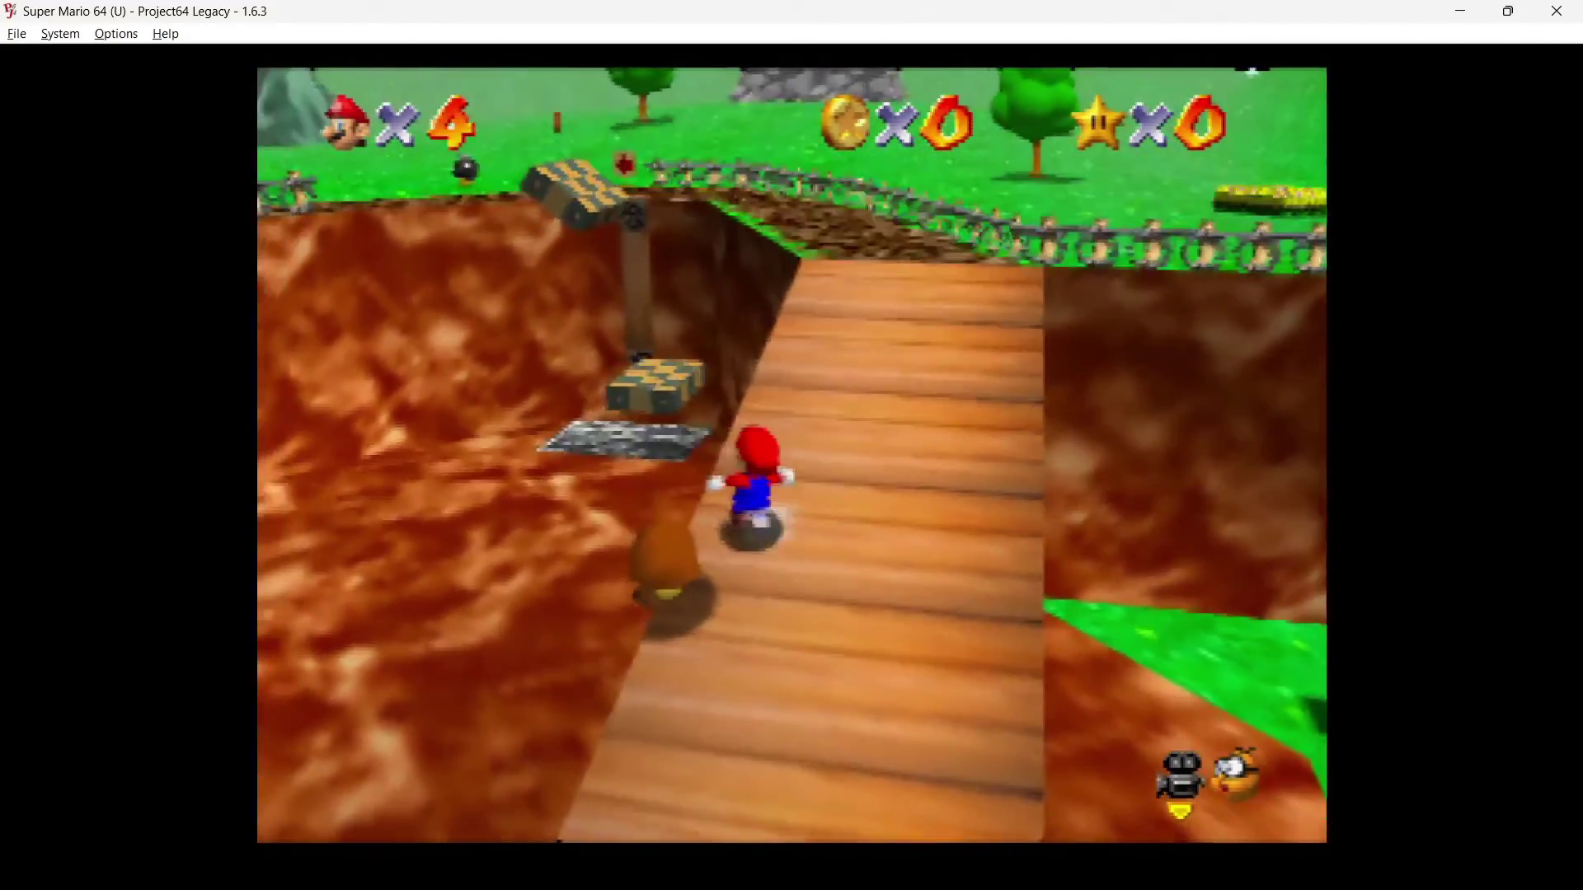
{"action": "key", "text": "Up"}
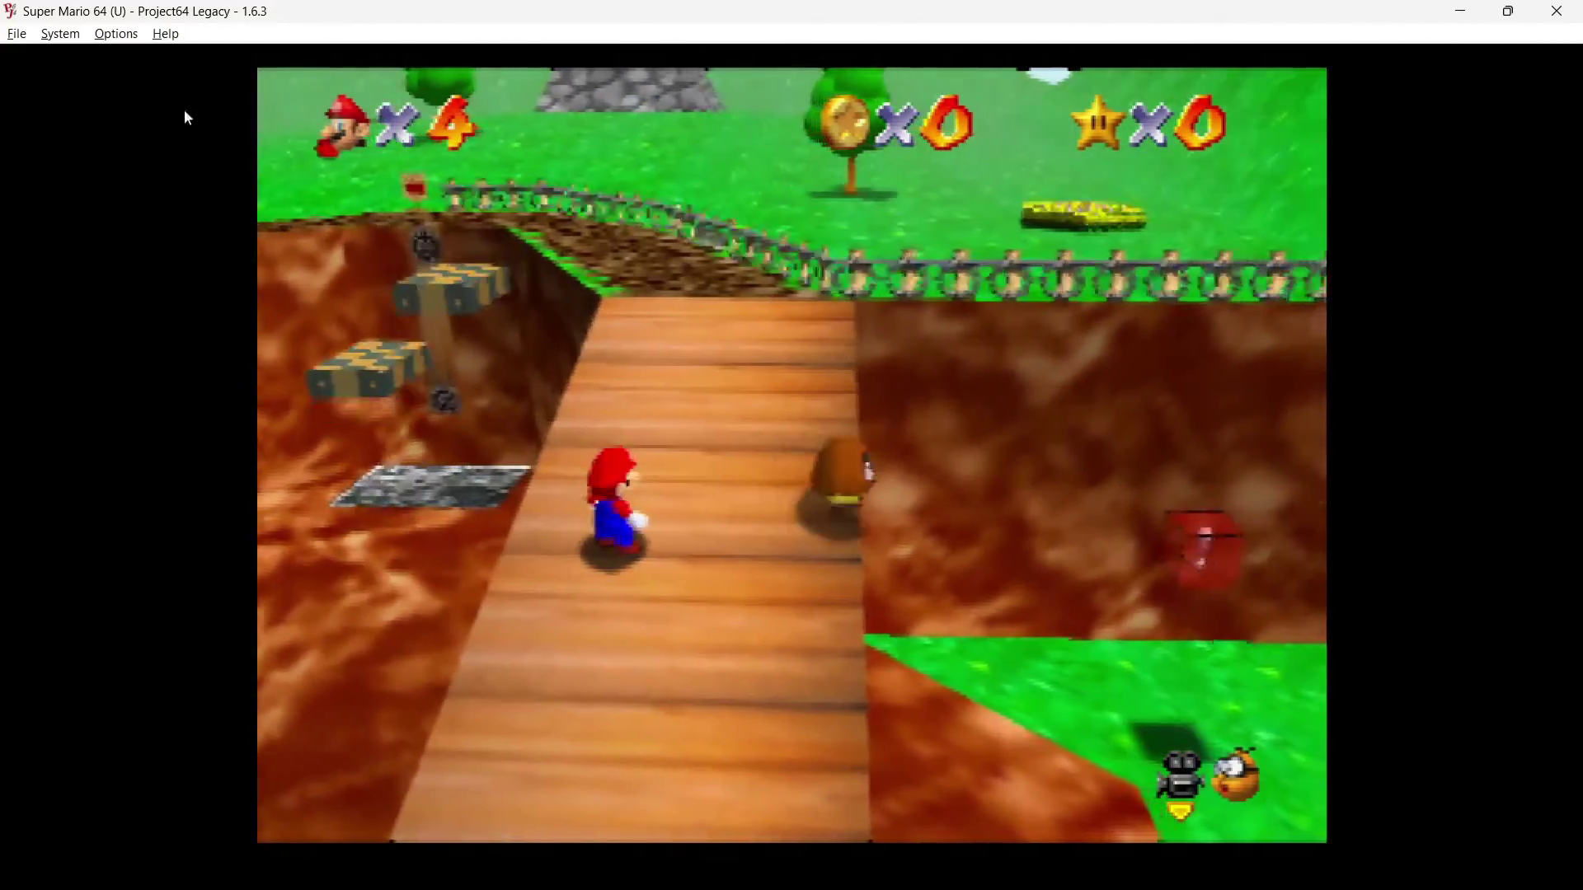
{"action": "key", "text": "s"}
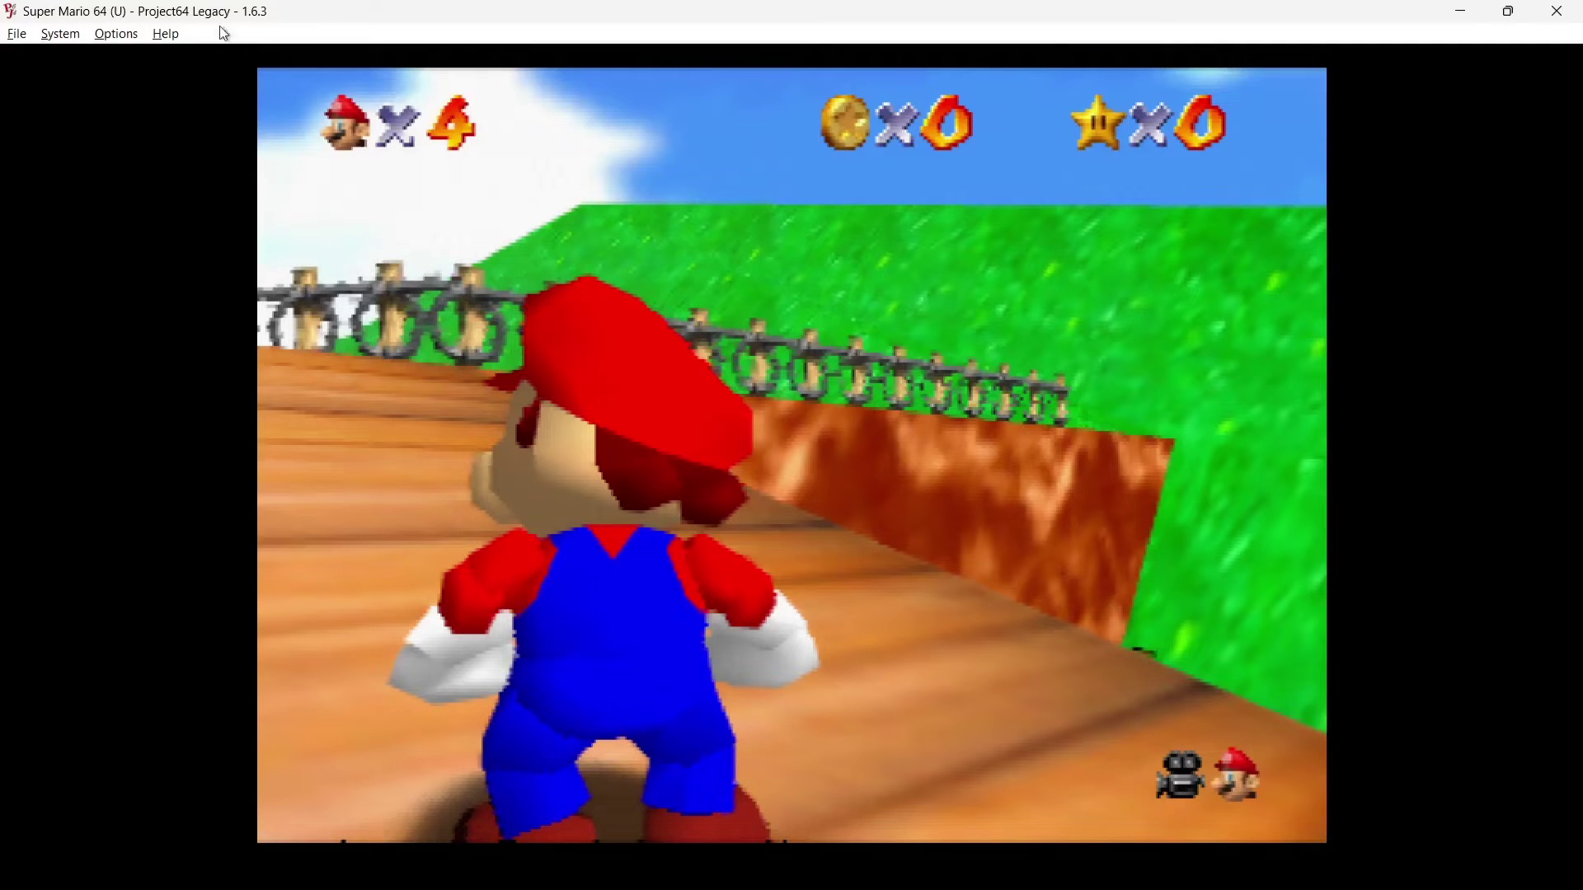
Step: Open the cheat list for the running Super Mario 64 game
{"action": "left_click", "coordinate": [75, 38]}
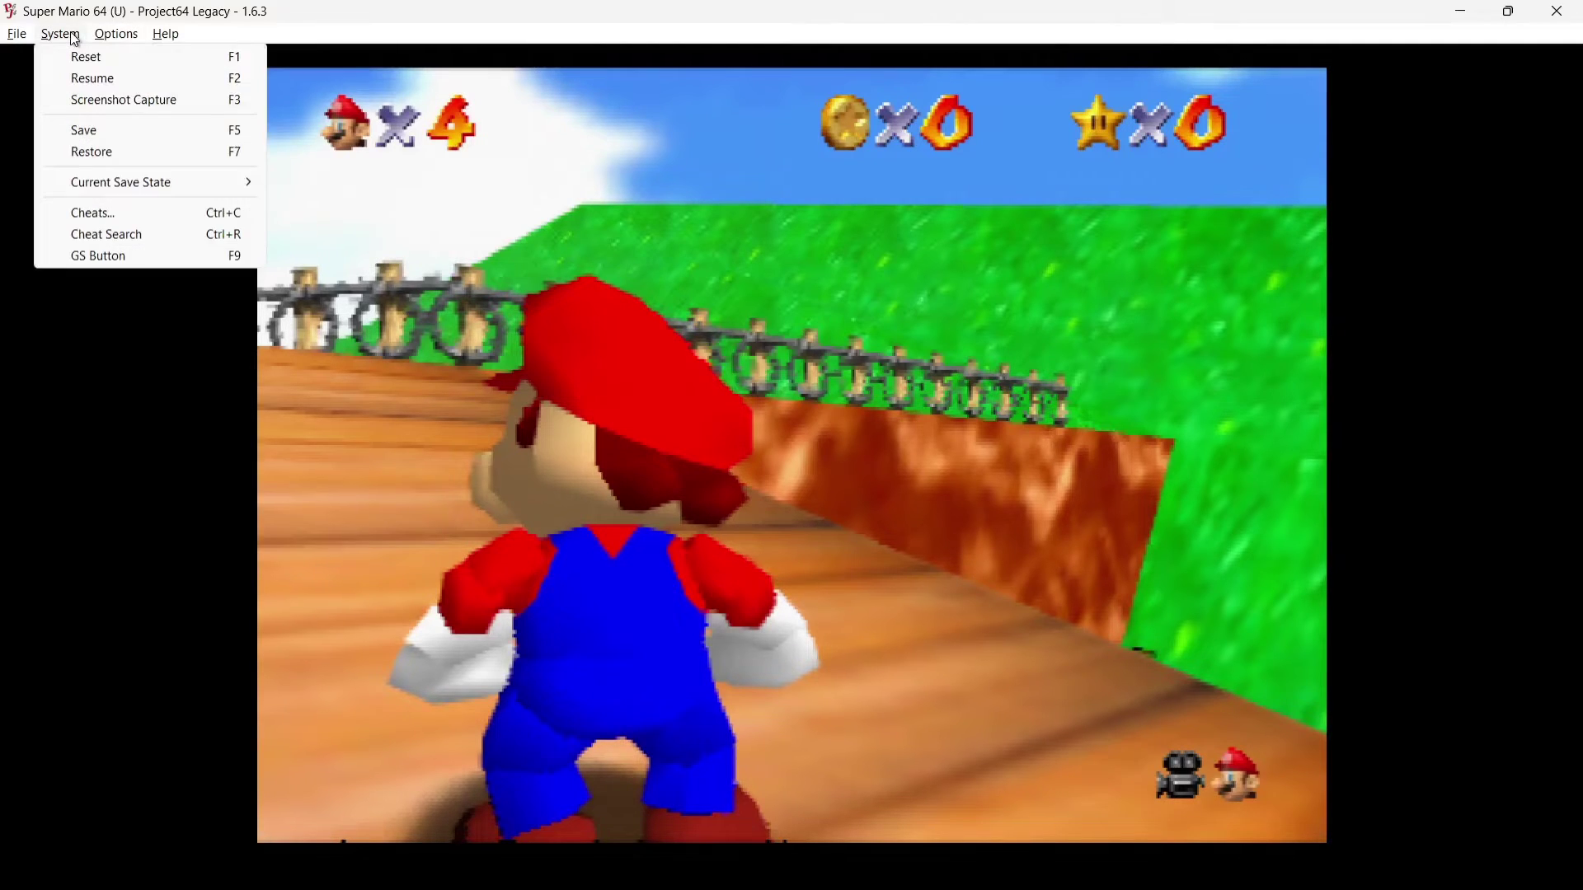
{"action": "left_click", "coordinate": [96, 216]}
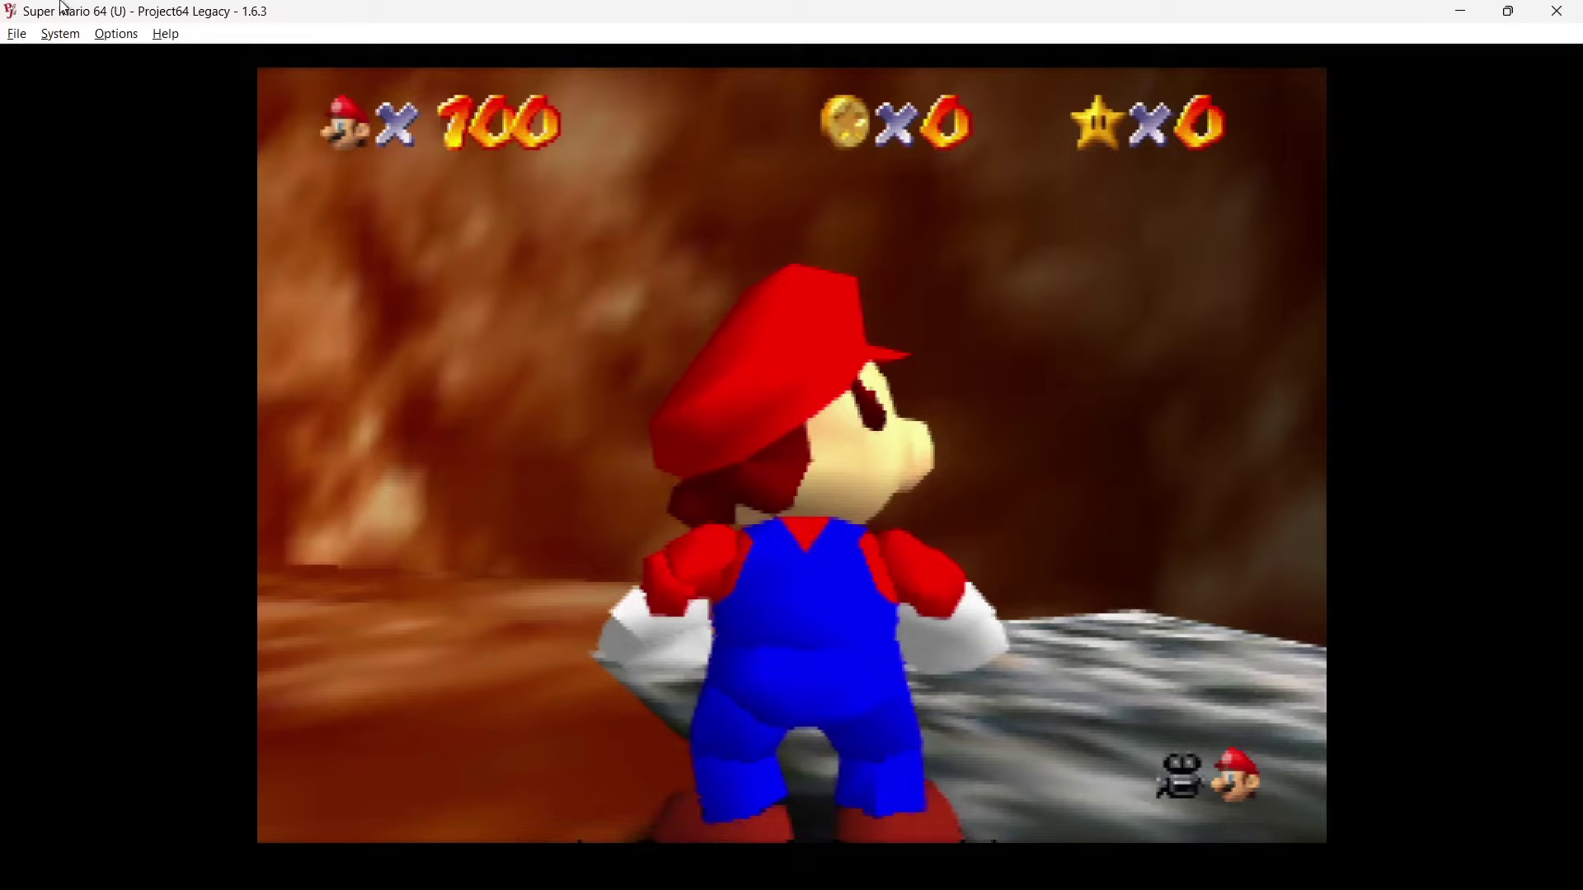
Step: Save the current game state and resume the emulation
{"action": "left_click", "coordinate": [68, 38]}
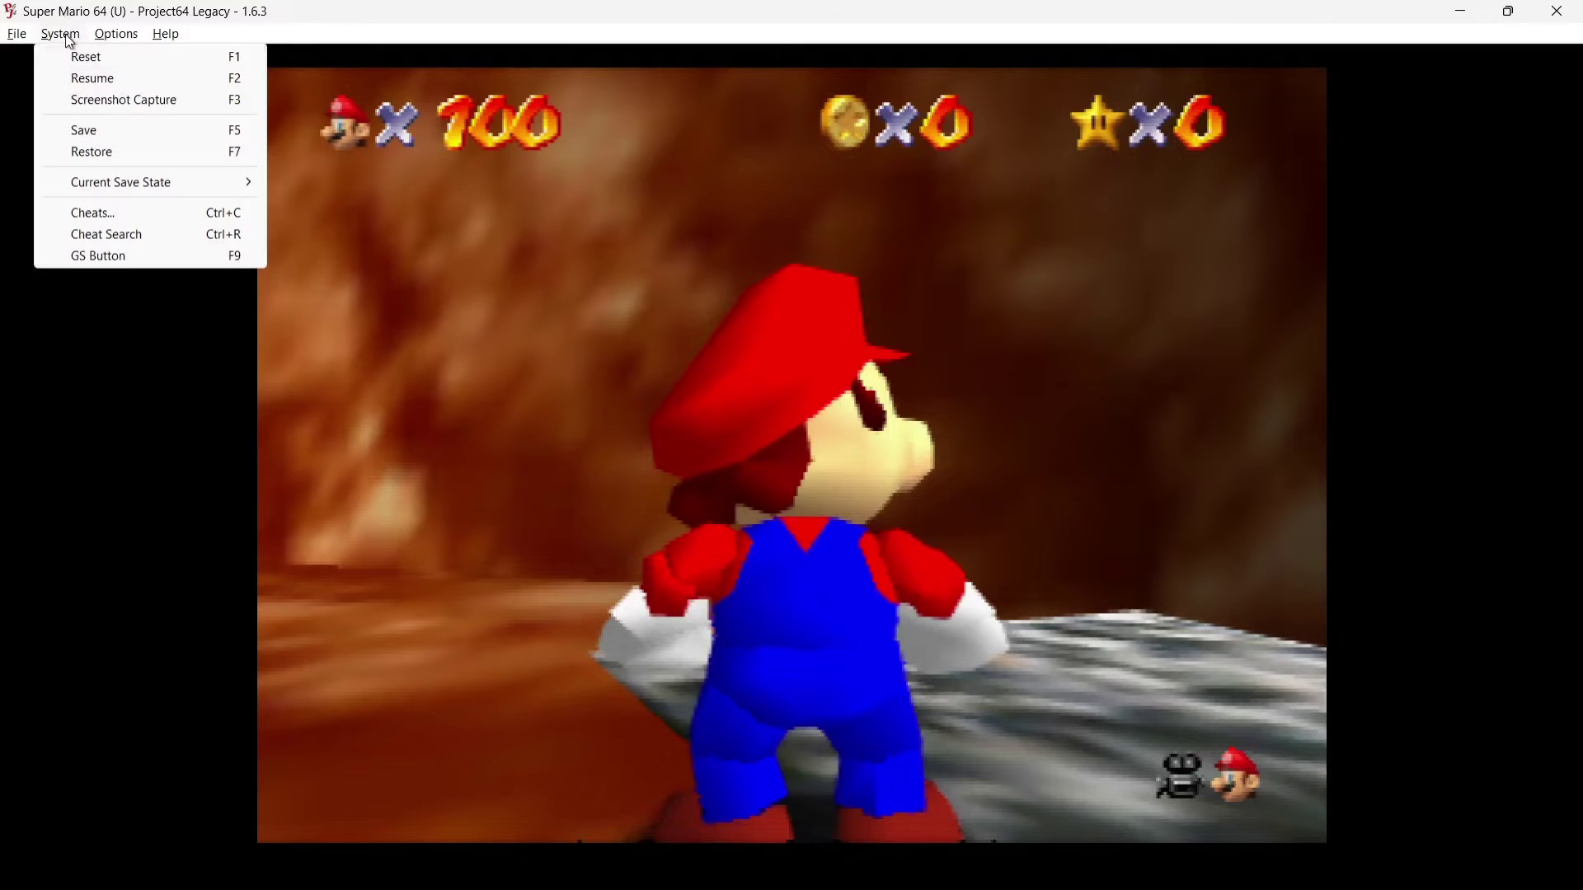
{"action": "left_click", "coordinate": [86, 132]}
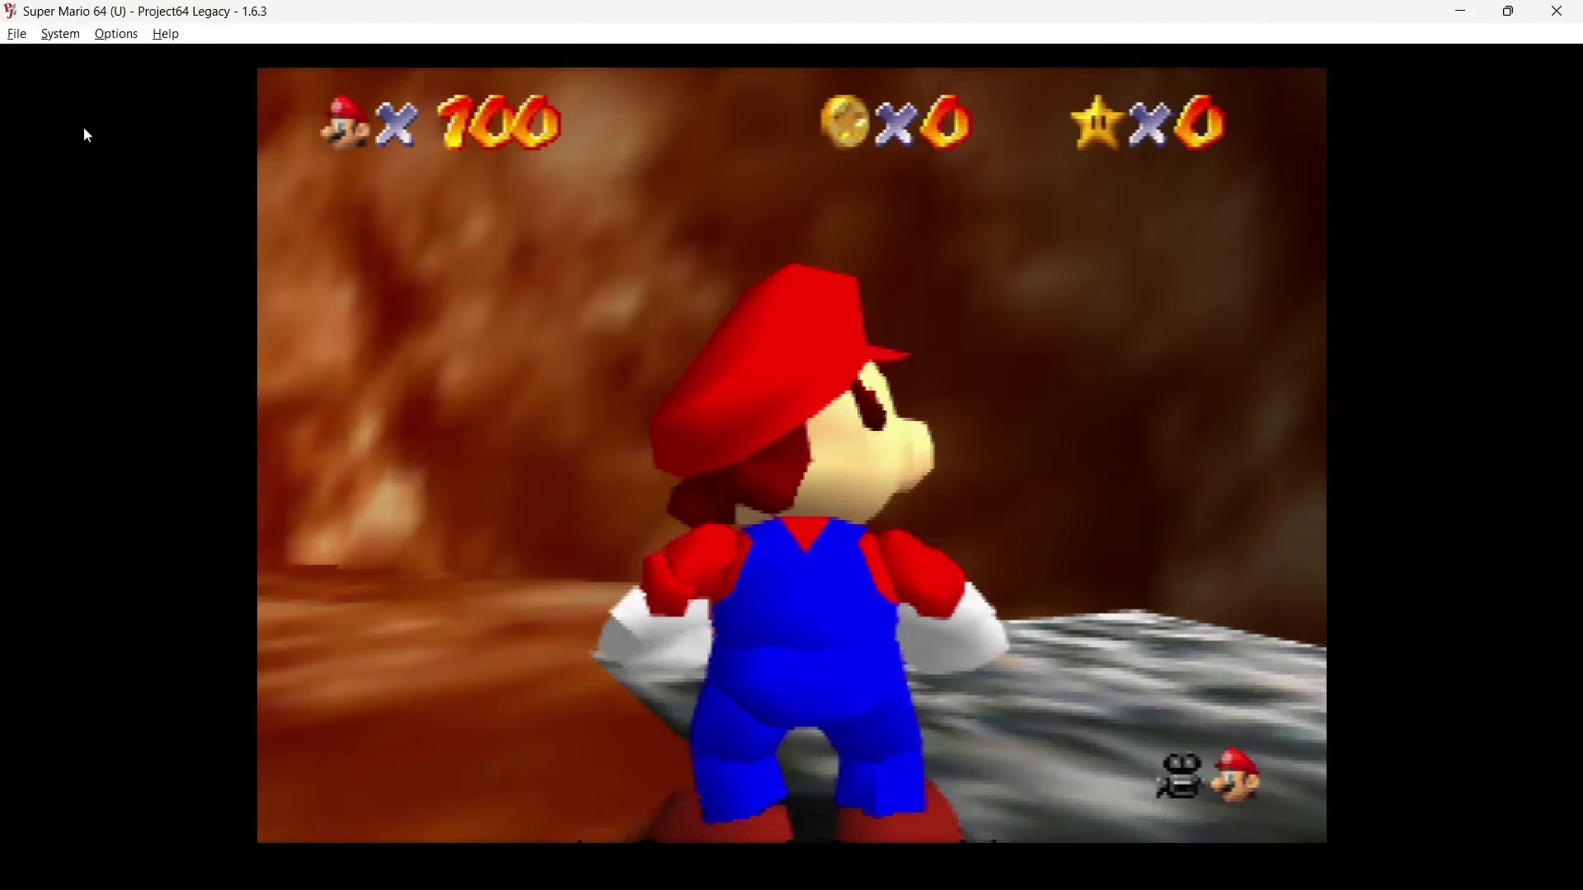
{"action": "left_click", "coordinate": [67, 36]}
{"action": "left_click", "coordinate": [77, 80]}
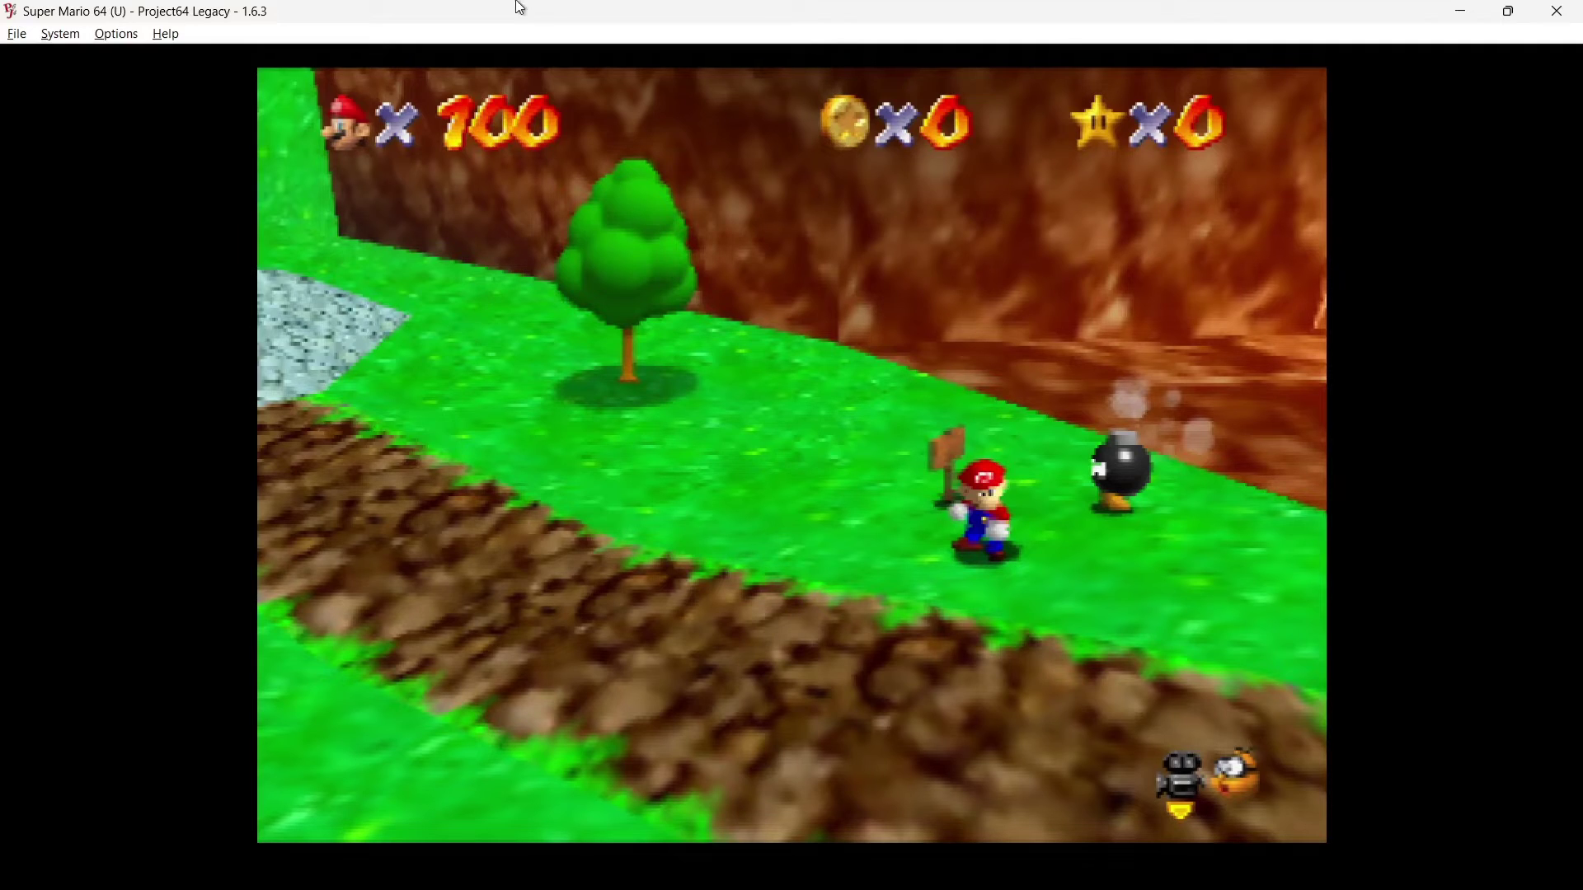
Step: Restore the saved game state and continue the emulation from it
{"action": "left_click", "coordinate": [60, 40]}
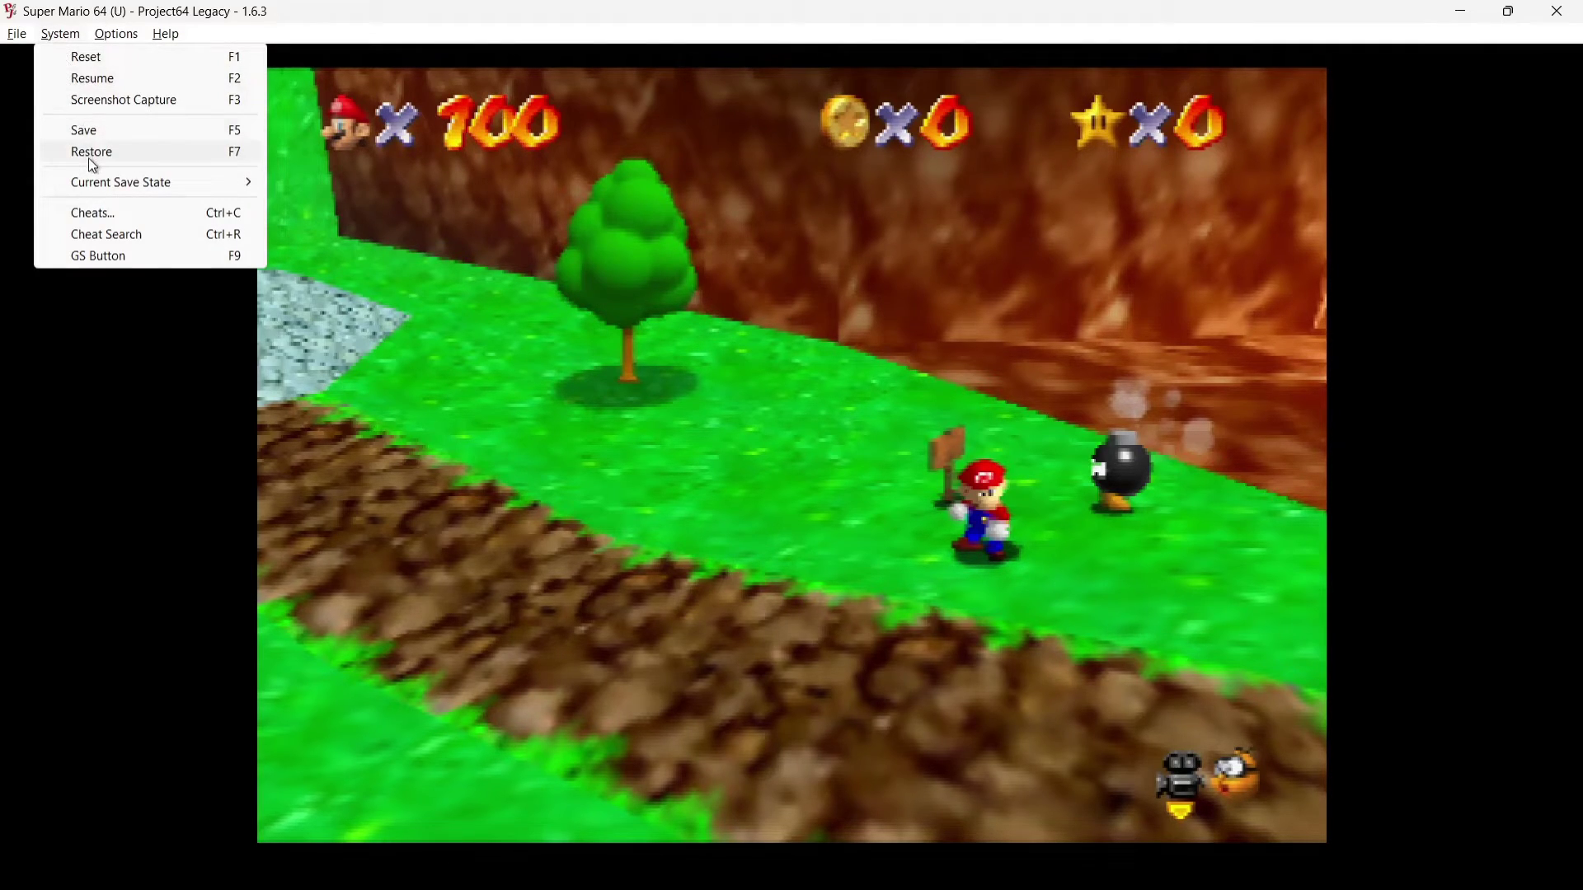
{"action": "left_click", "coordinate": [123, 156]}
{"action": "left_click", "coordinate": [62, 35]}
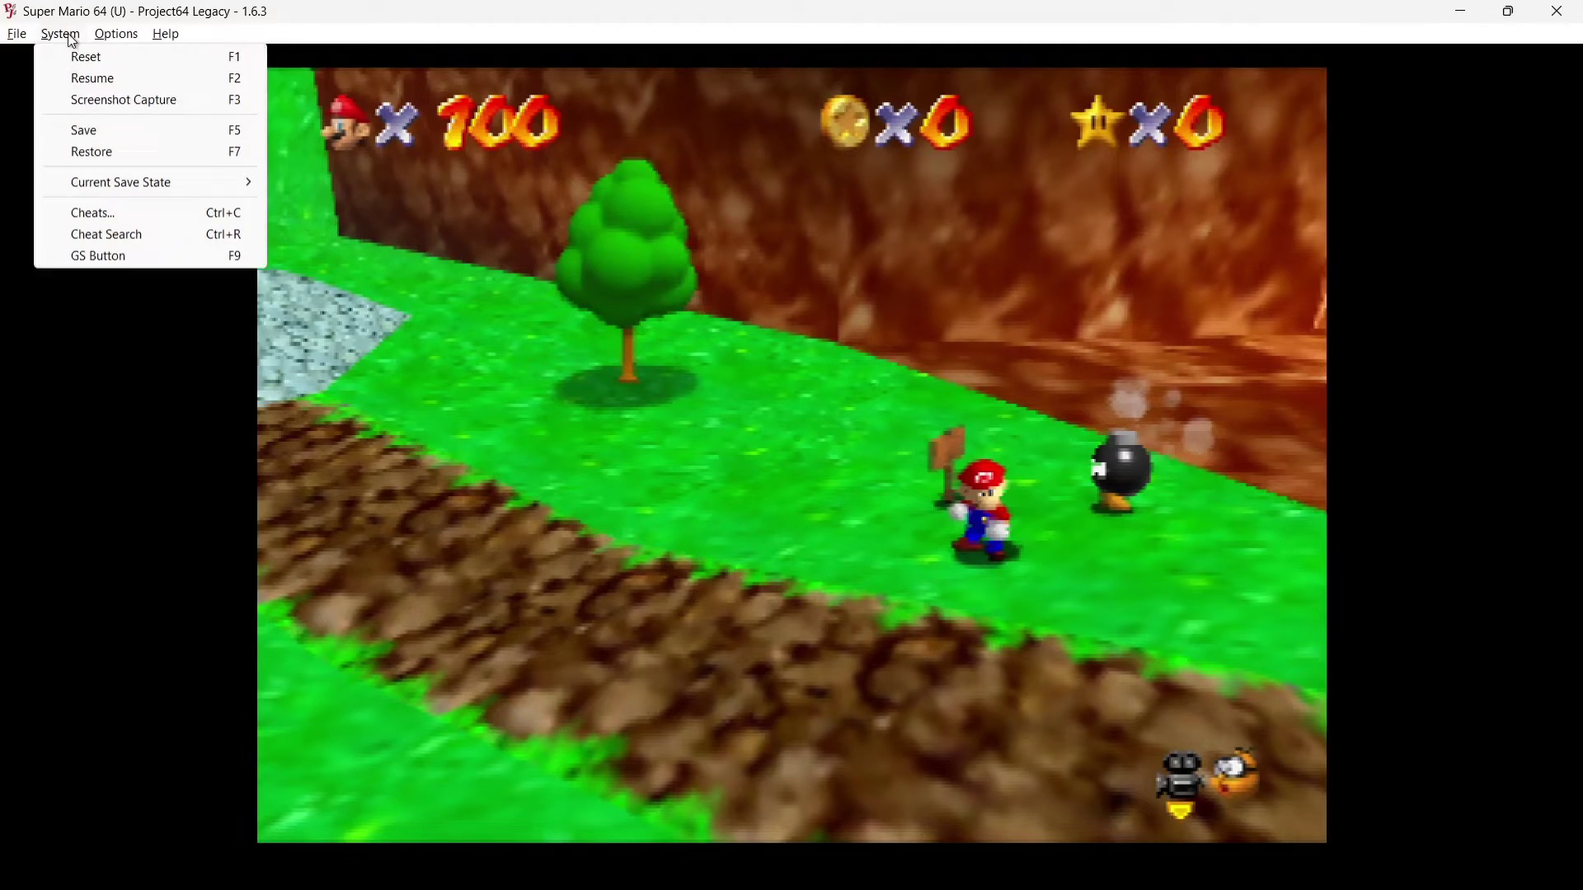
{"action": "left_click", "coordinate": [69, 76]}
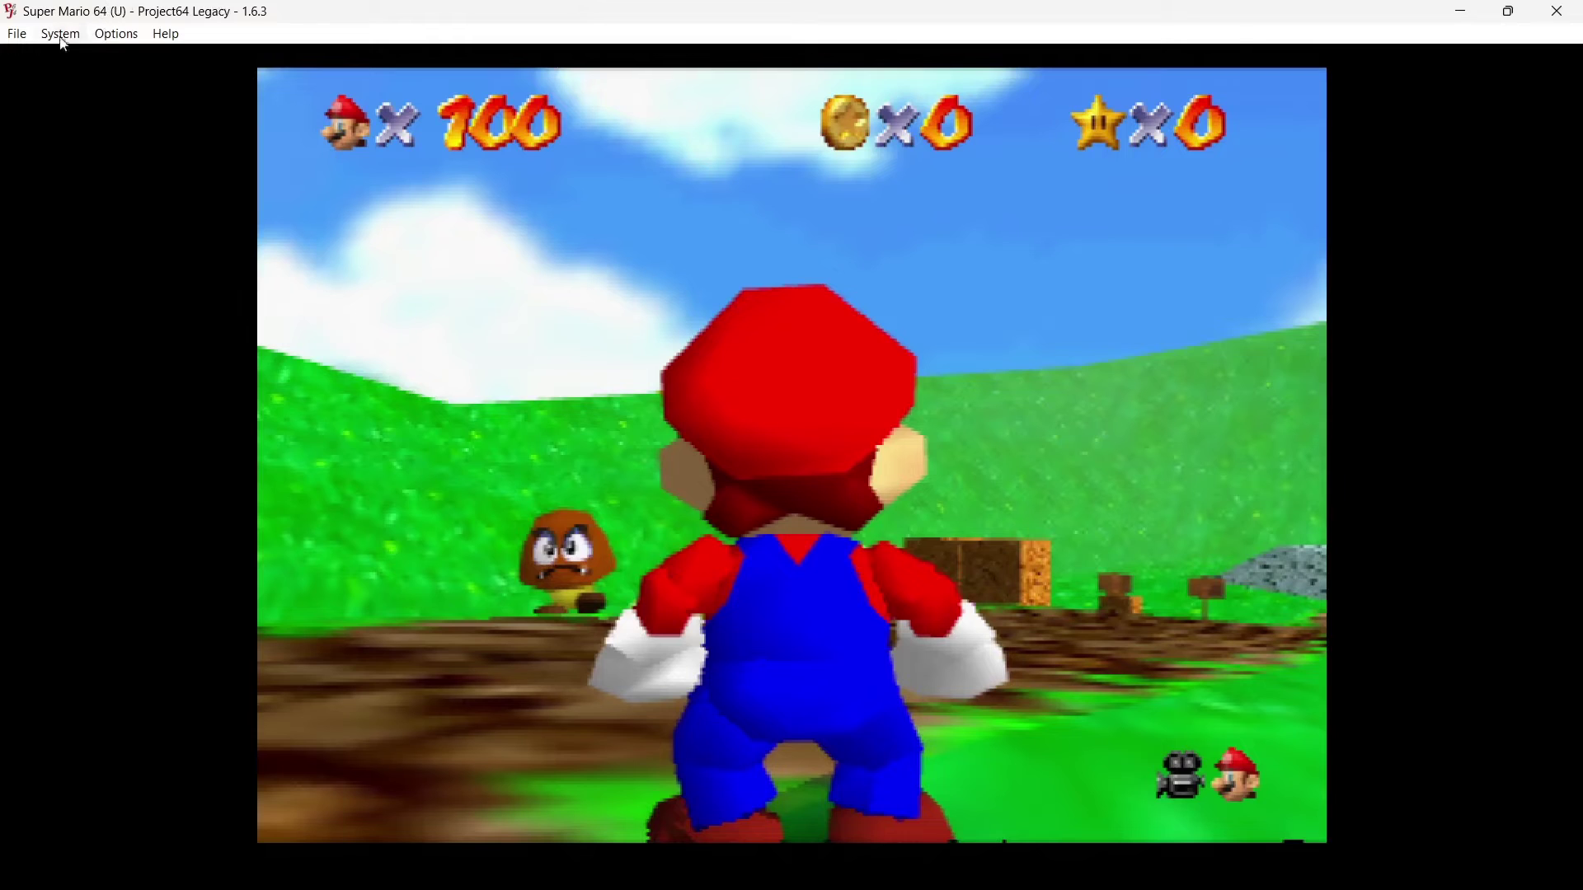
Step: Switch the current save state to Slot 1 and save the game state there
{"action": "left_click", "coordinate": [58, 34]}
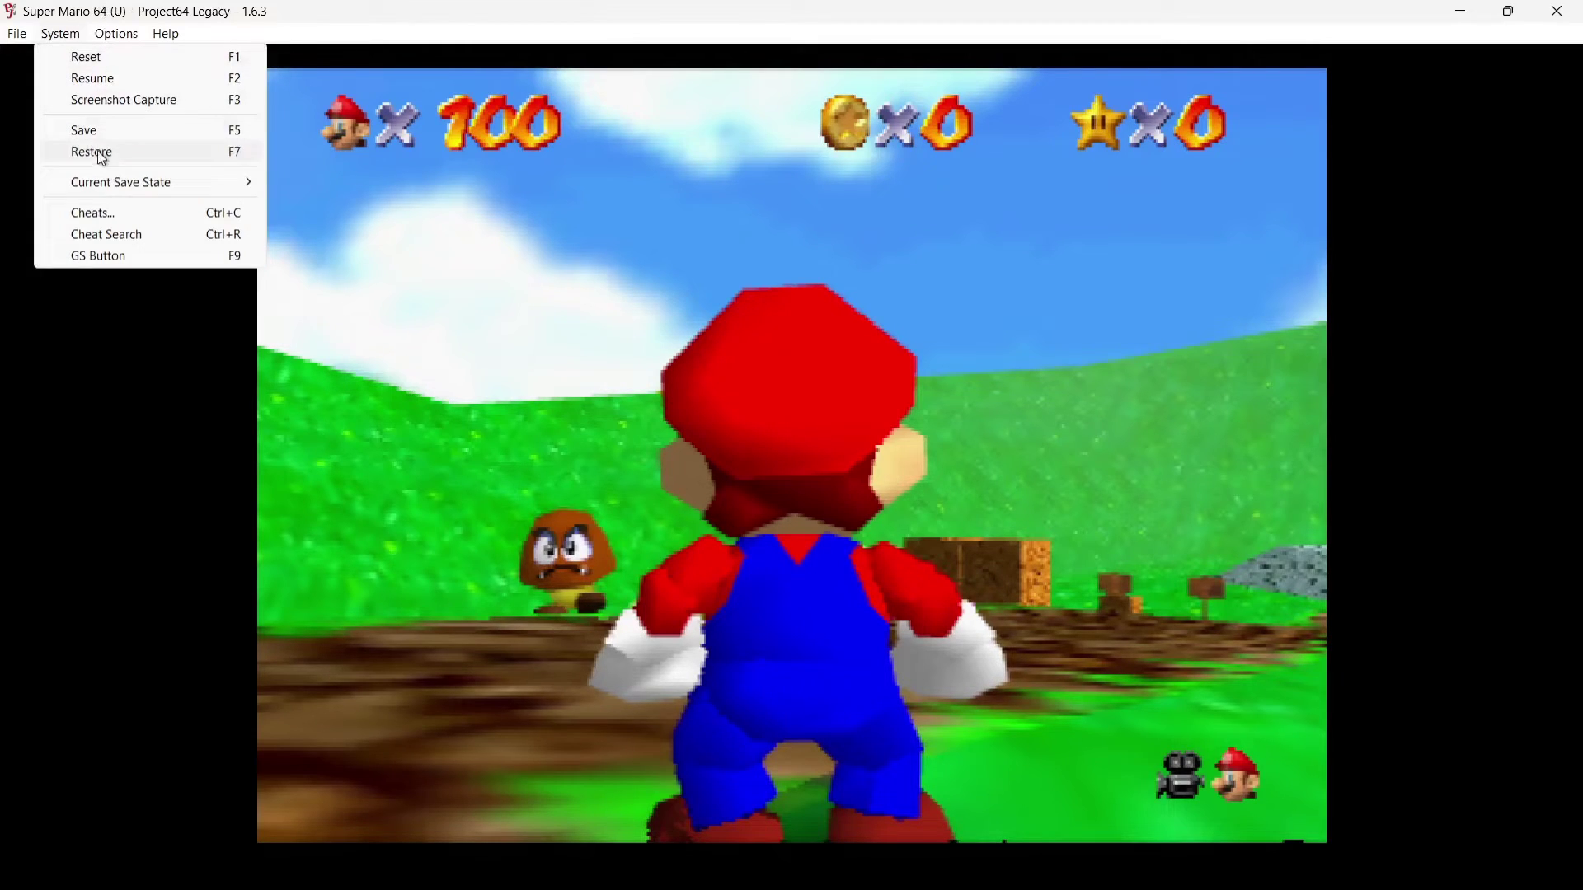
{"action": "mouse_move", "coordinate": [124, 186]}
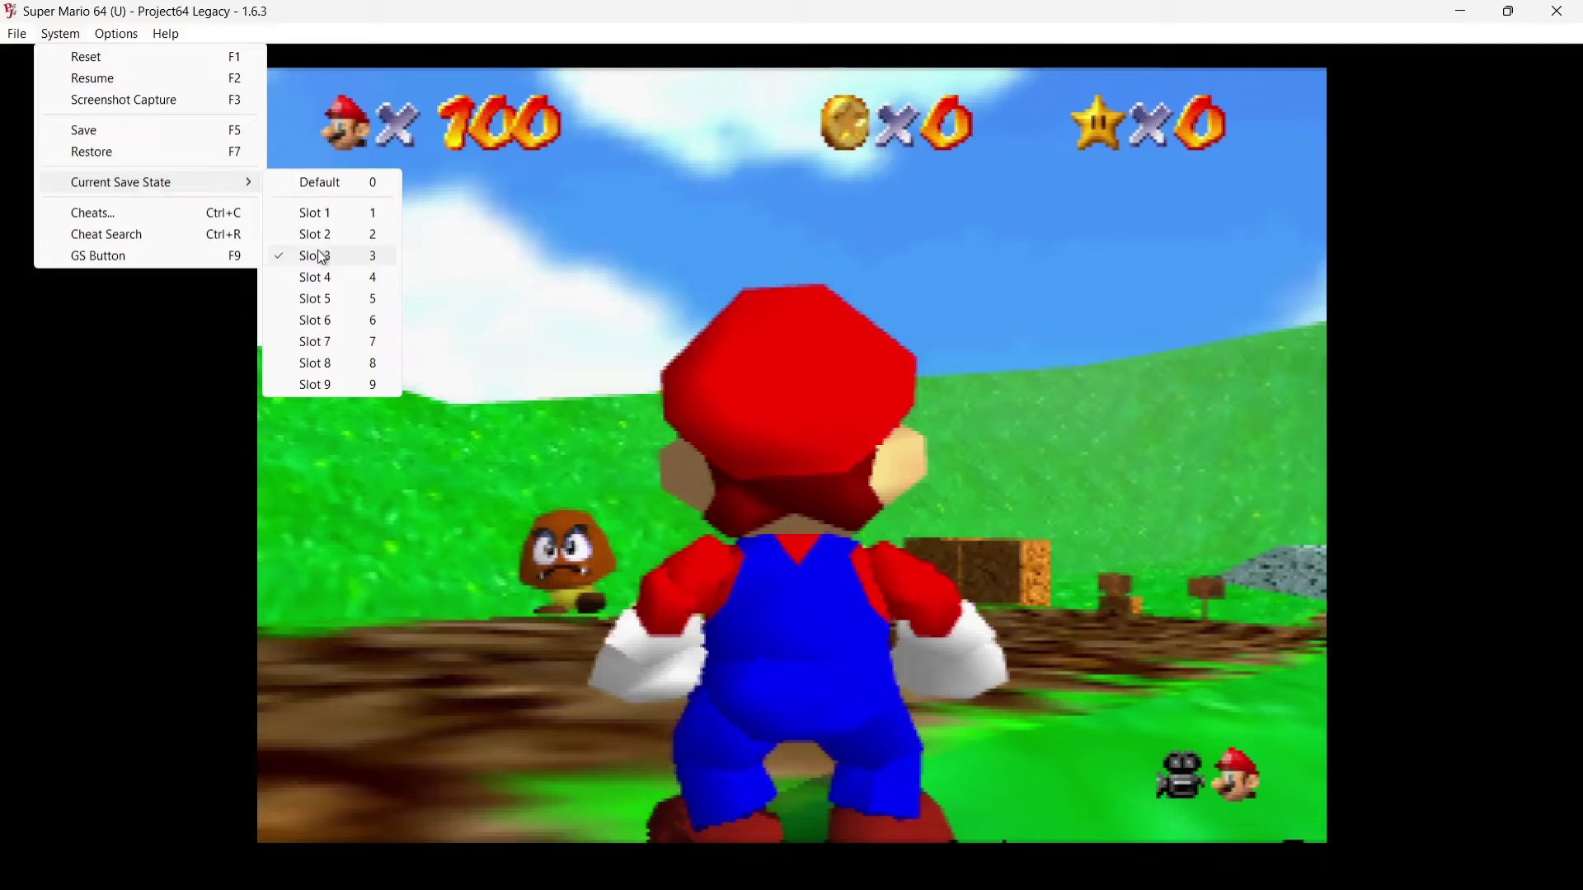
{"action": "left_click", "coordinate": [353, 219]}
{"action": "left_click", "coordinate": [66, 37]}
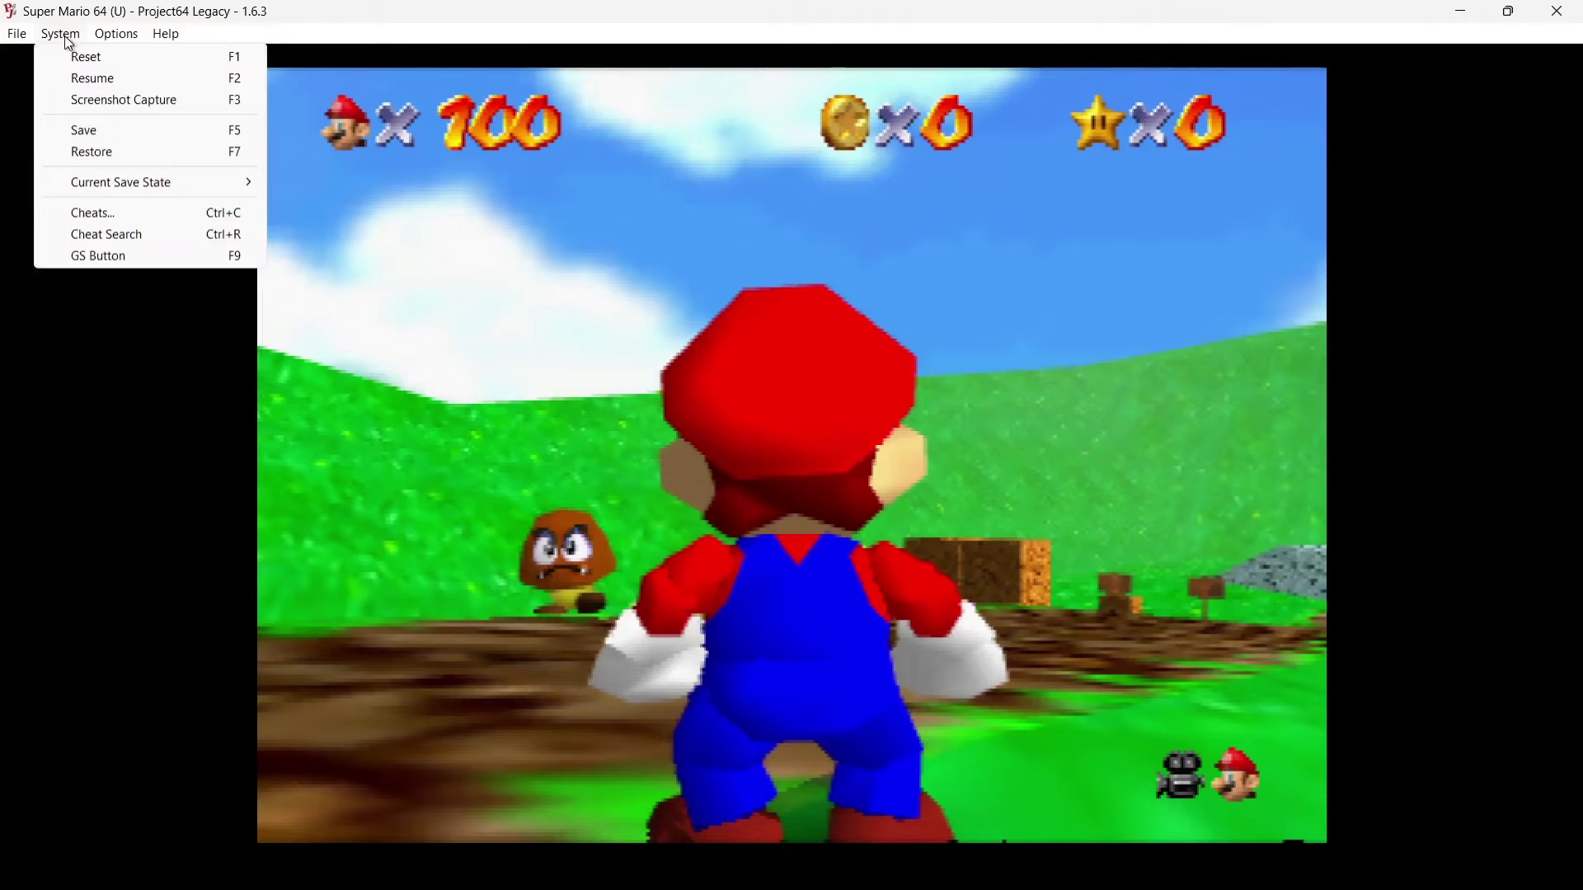
{"action": "left_click", "coordinate": [86, 131]}
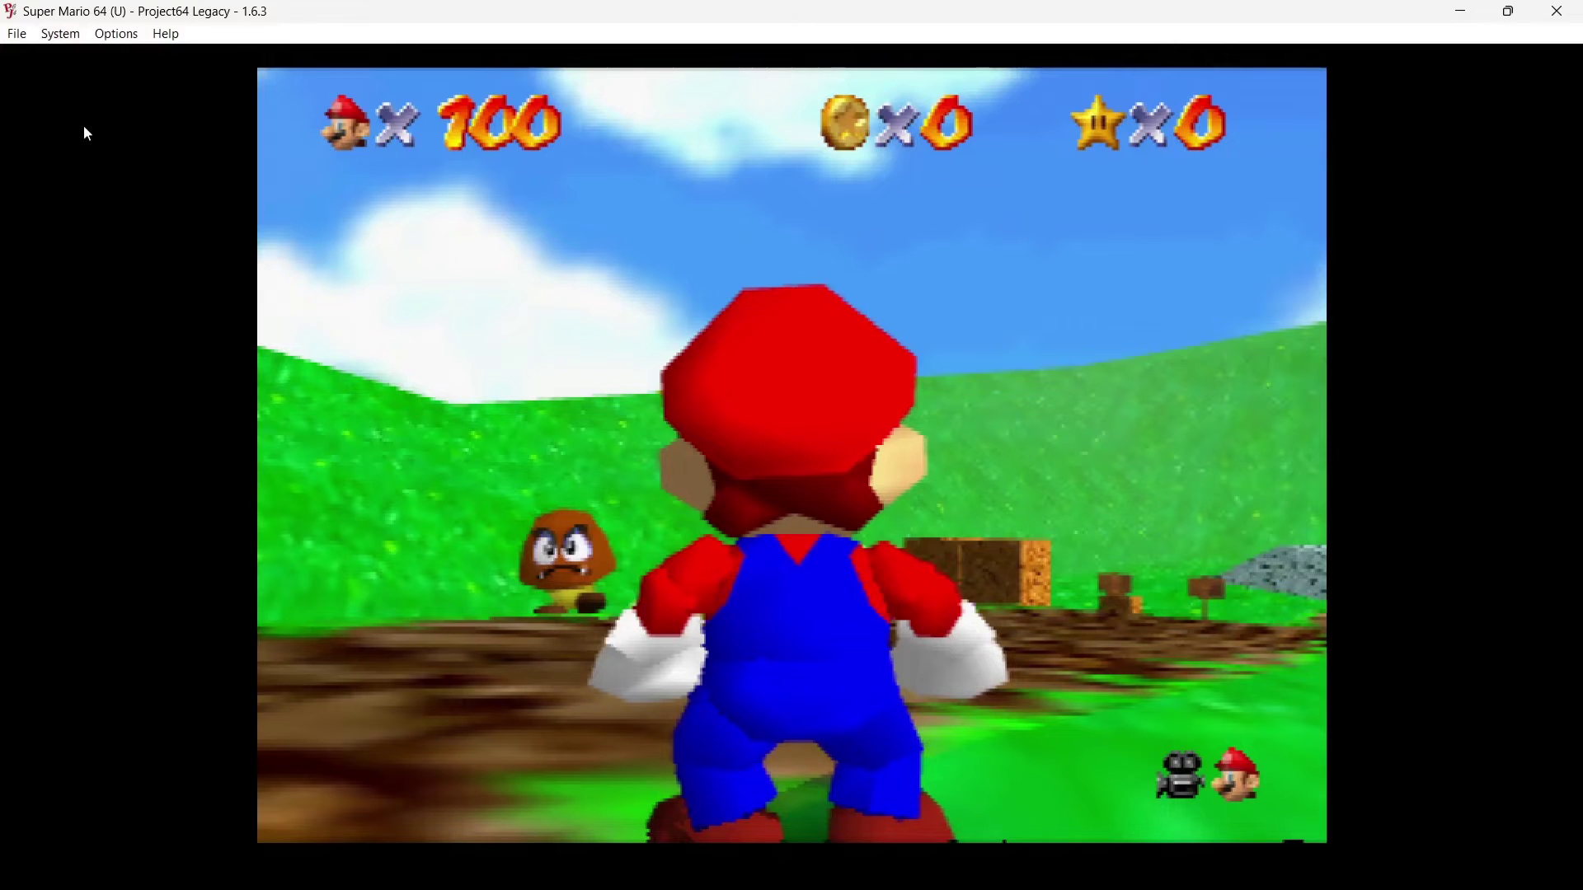
Step: Resume the emulation and run Mario forward onto the wooden bridge
{"action": "left_click", "coordinate": [61, 35]}
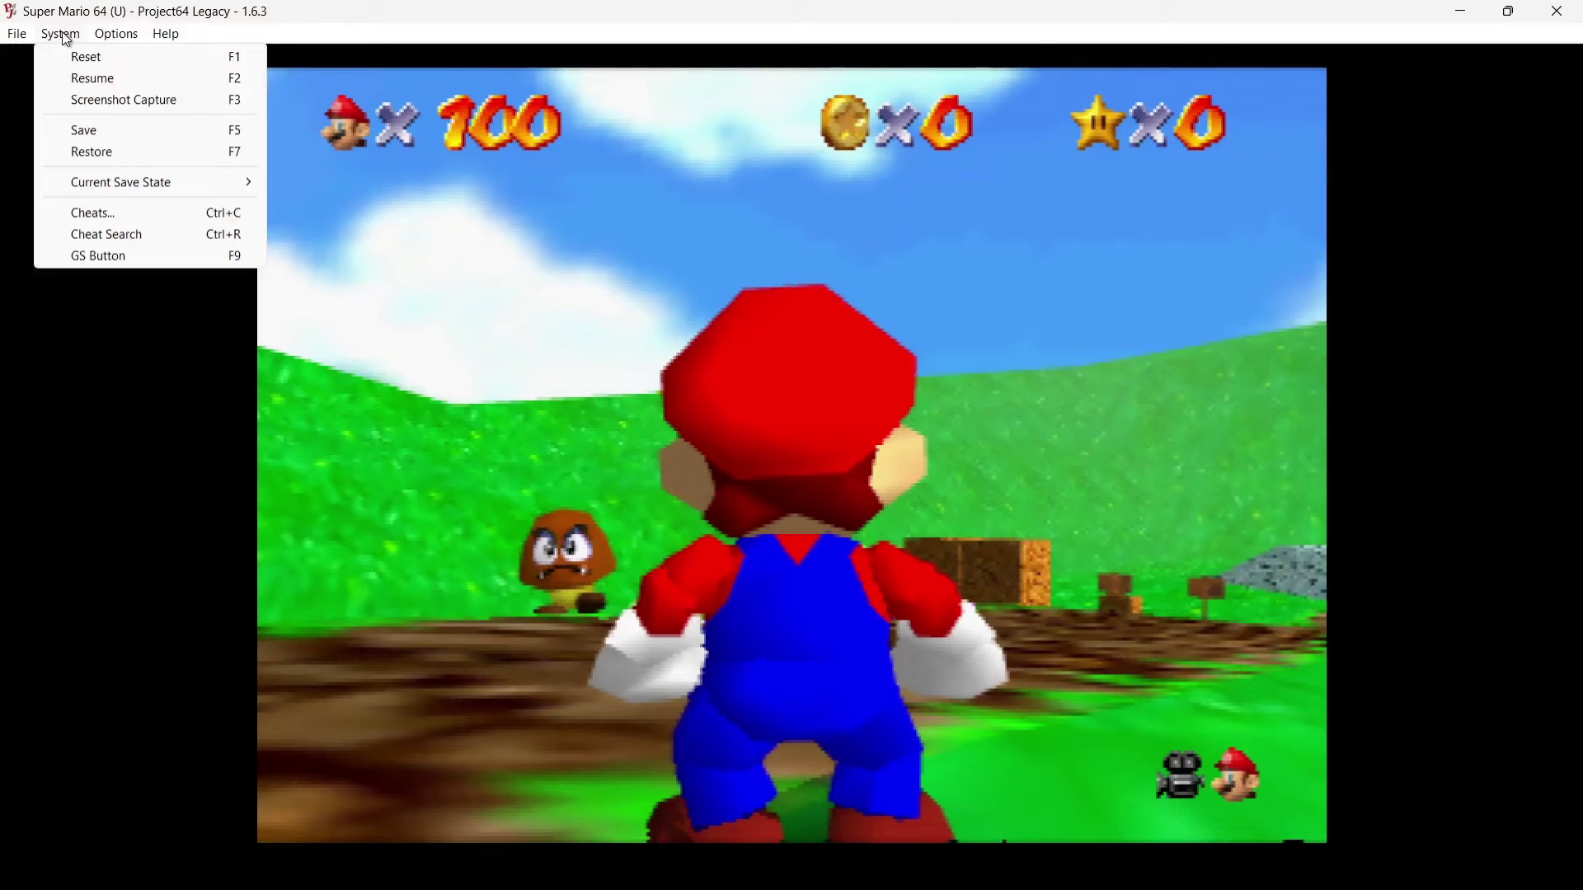
{"action": "left_click", "coordinate": [68, 79]}
{"action": "key", "text": "Up"}
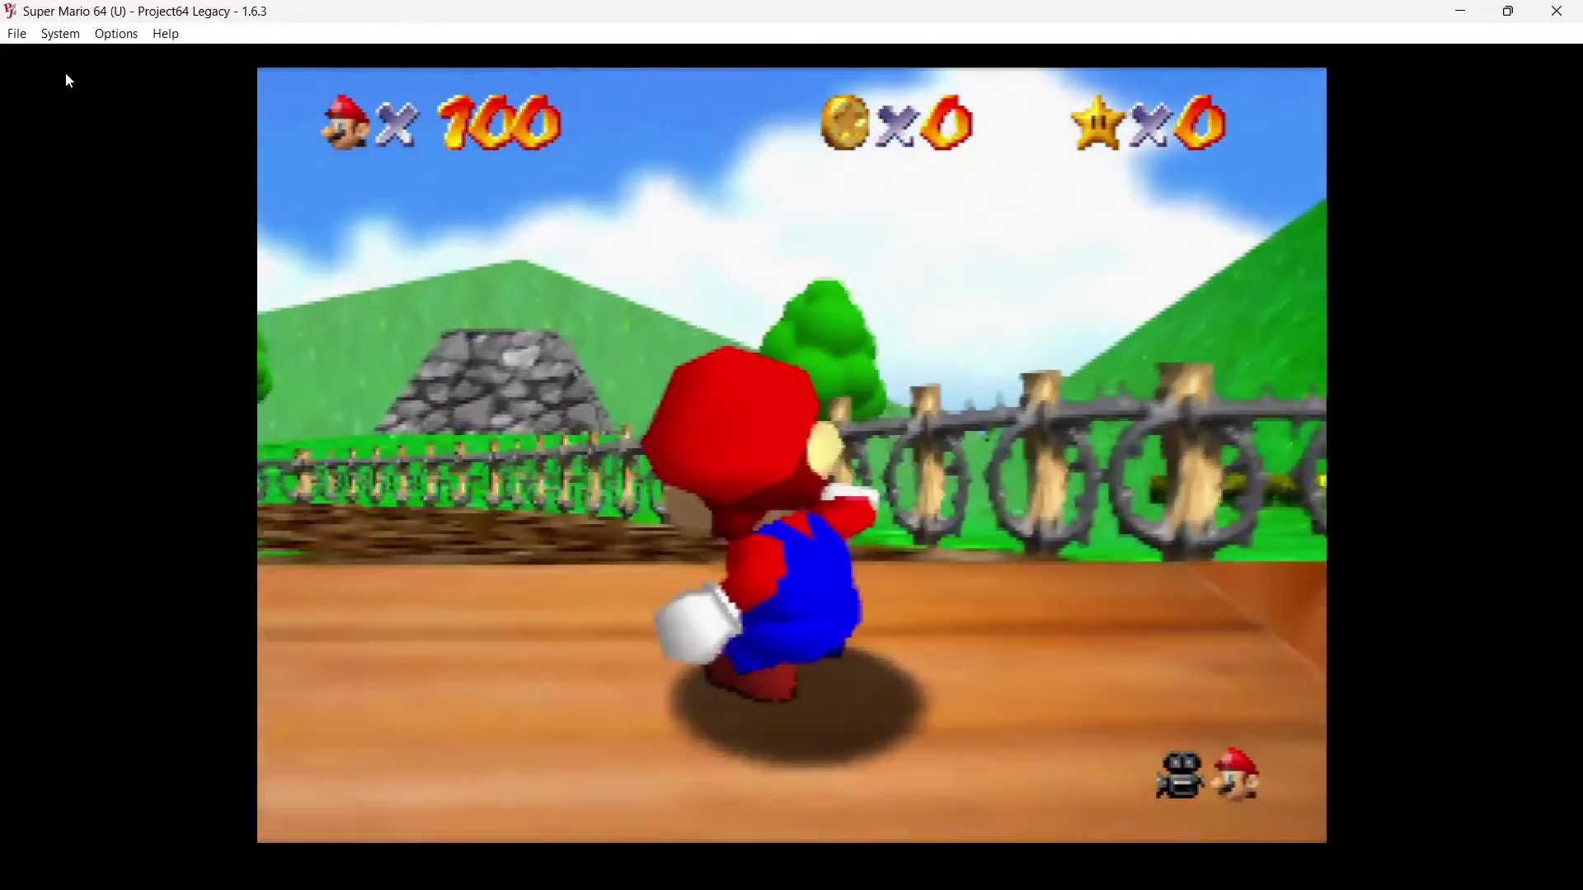
Step: Restore the game state stored in Slot 1
{"action": "left_click", "coordinate": [60, 34]}
{"action": "left_click", "coordinate": [76, 37]}
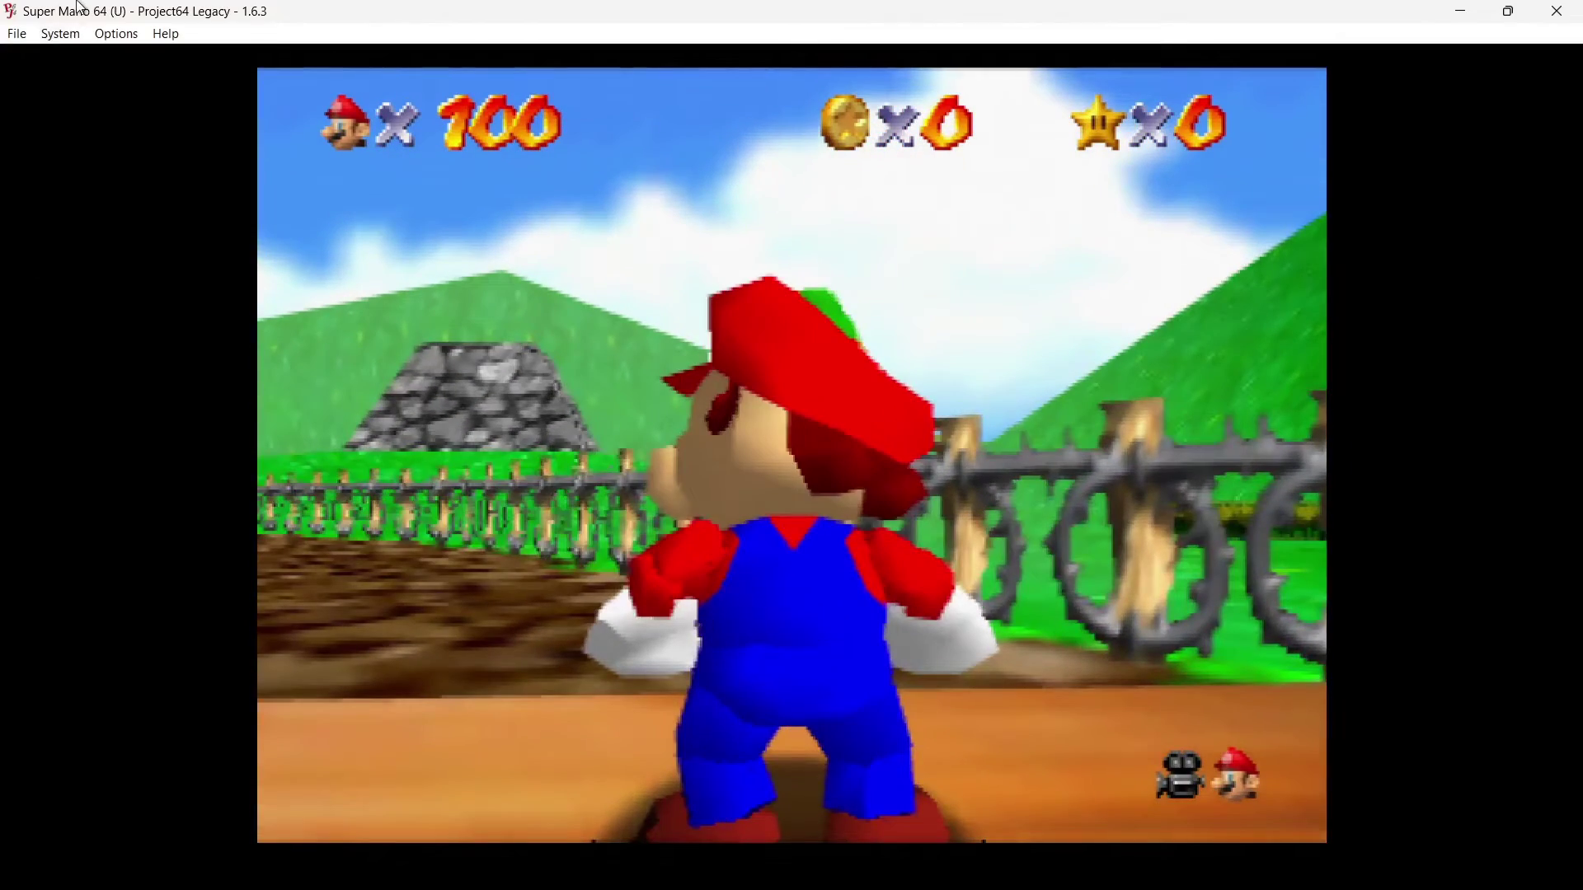
{"action": "left_click", "coordinate": [72, 37]}
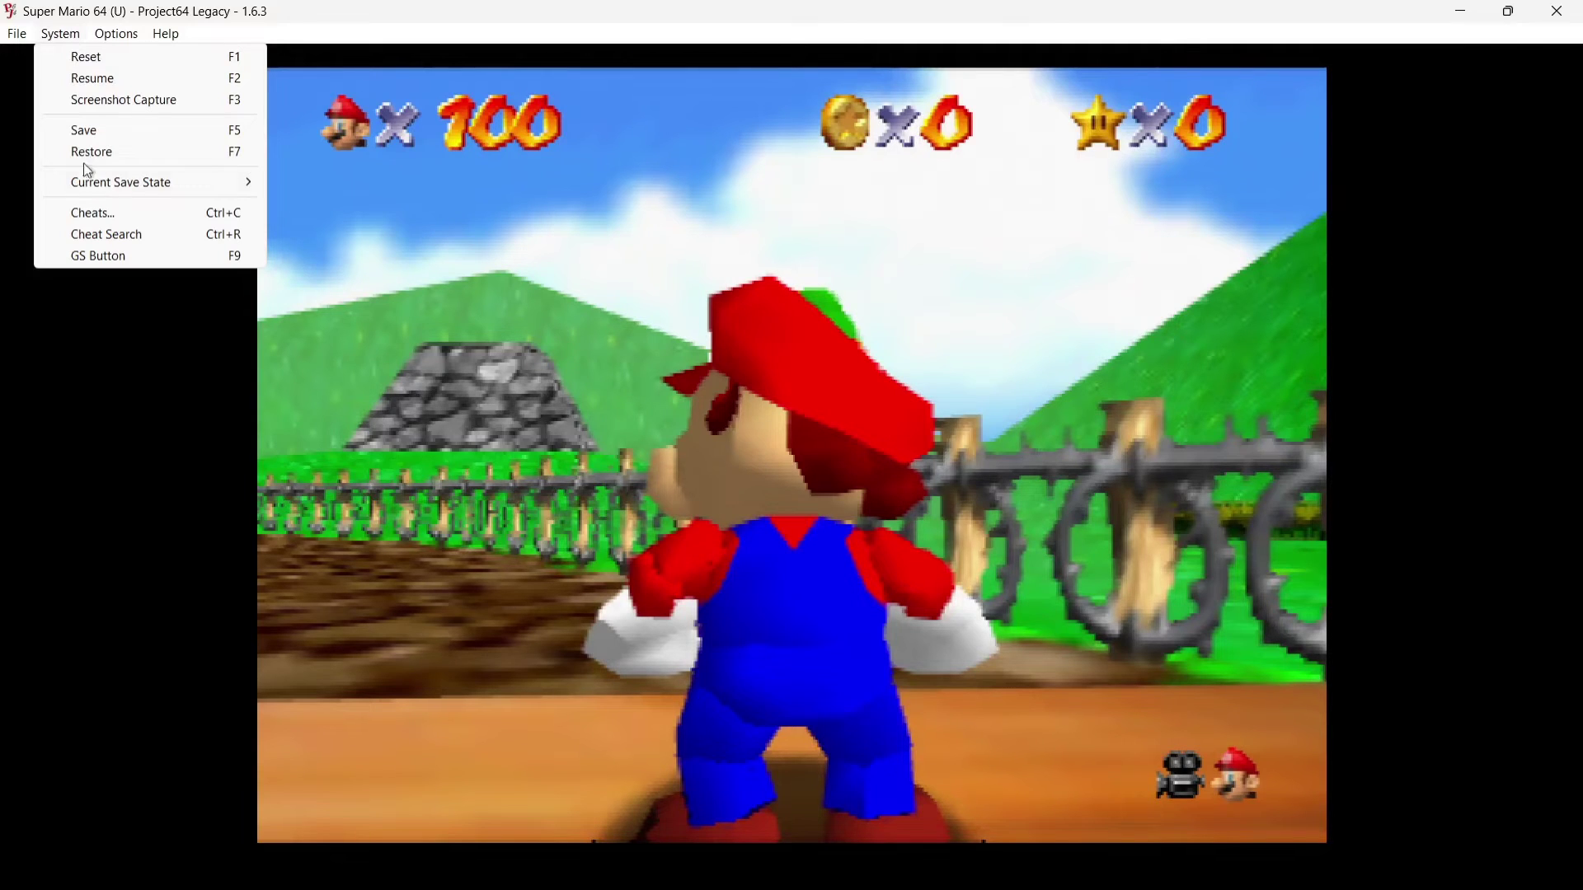
{"action": "mouse_move", "coordinate": [127, 191]}
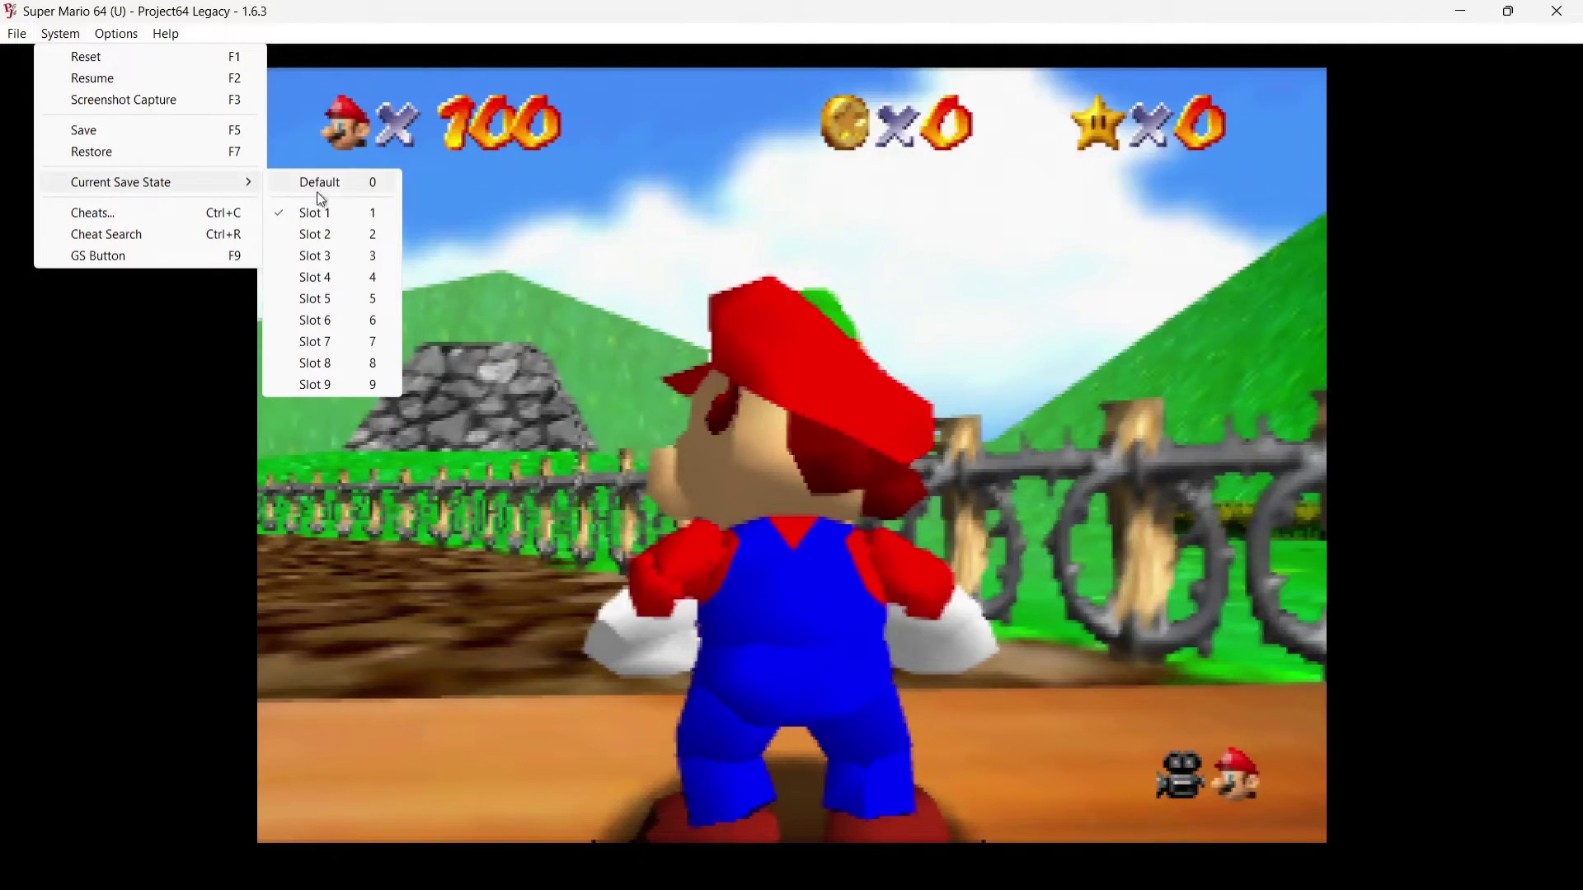
{"action": "left_click", "coordinate": [138, 155]}
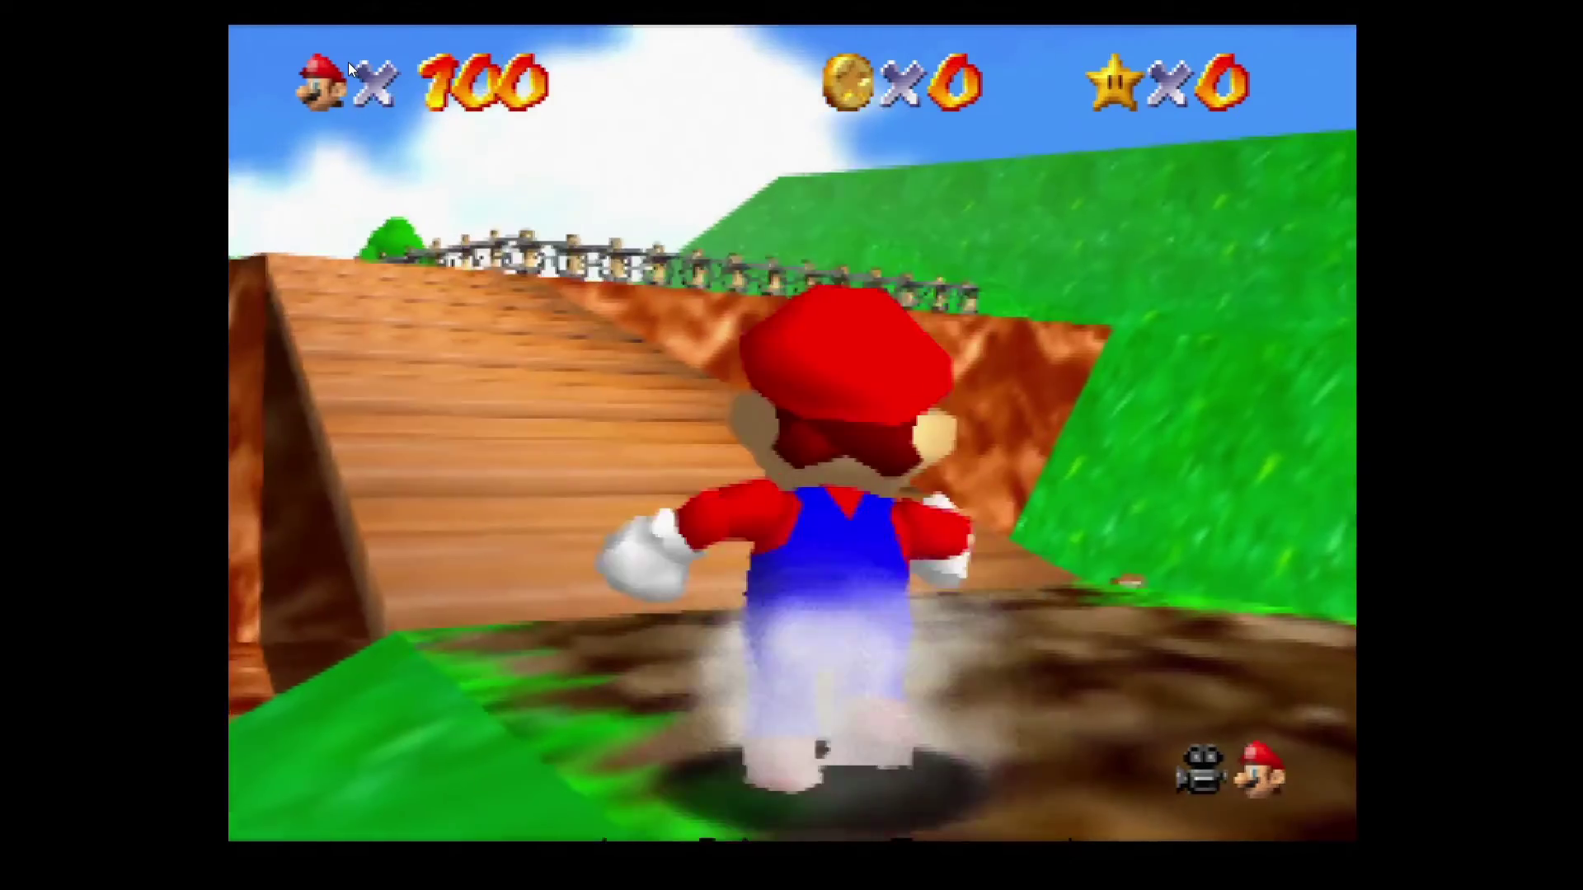
Step: Run Mario up over the wooden bridge and along the fenced dirt path
{"action": "key", "text": "Up"}
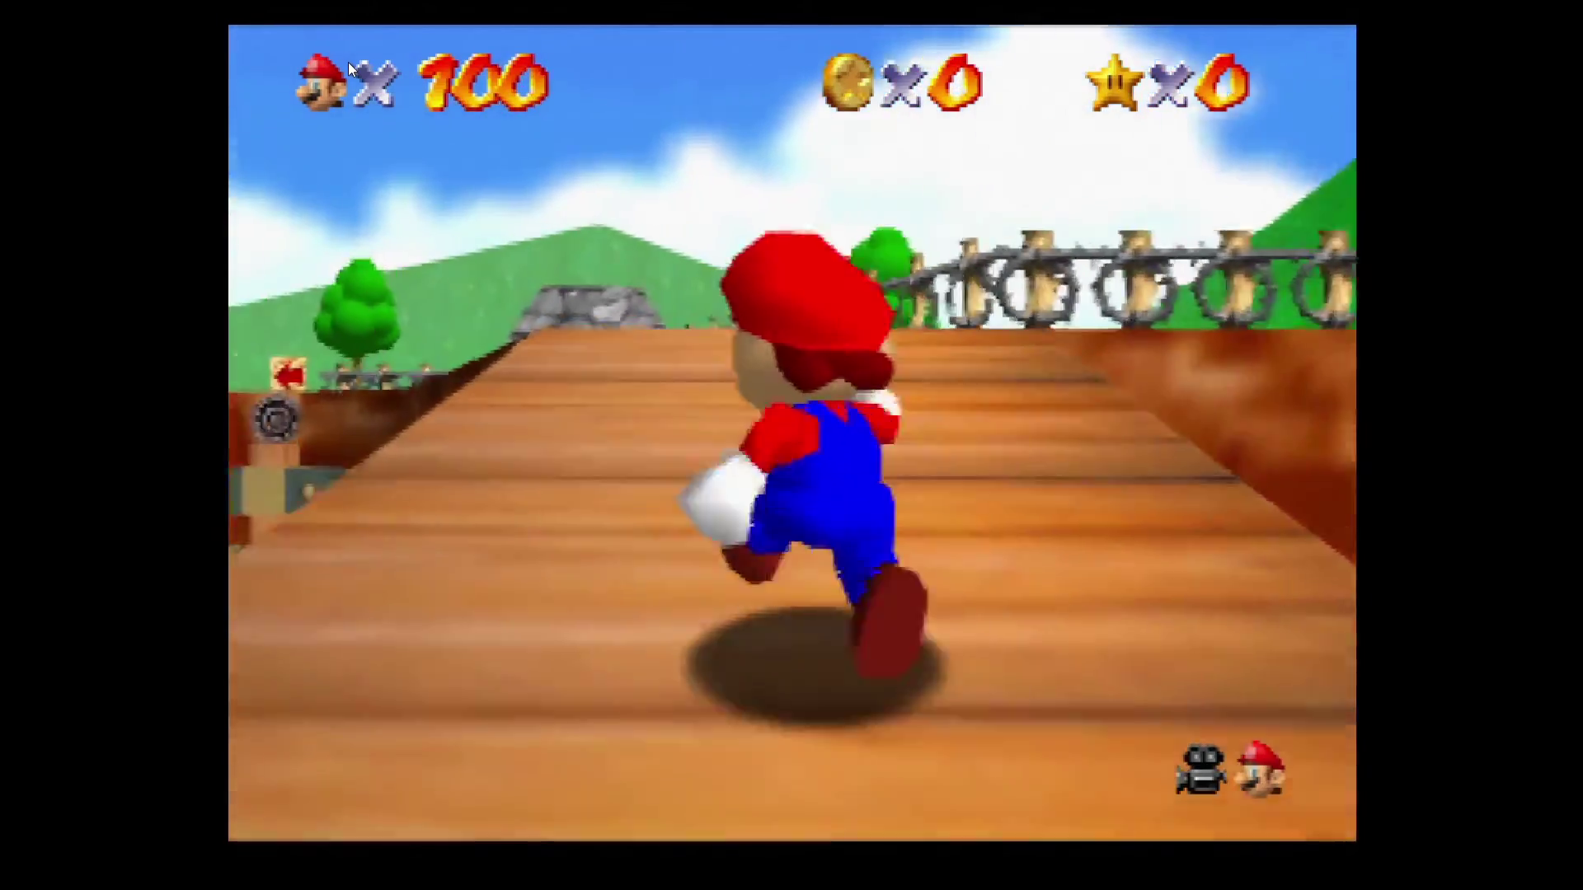
{"action": "key", "text": "Left"}
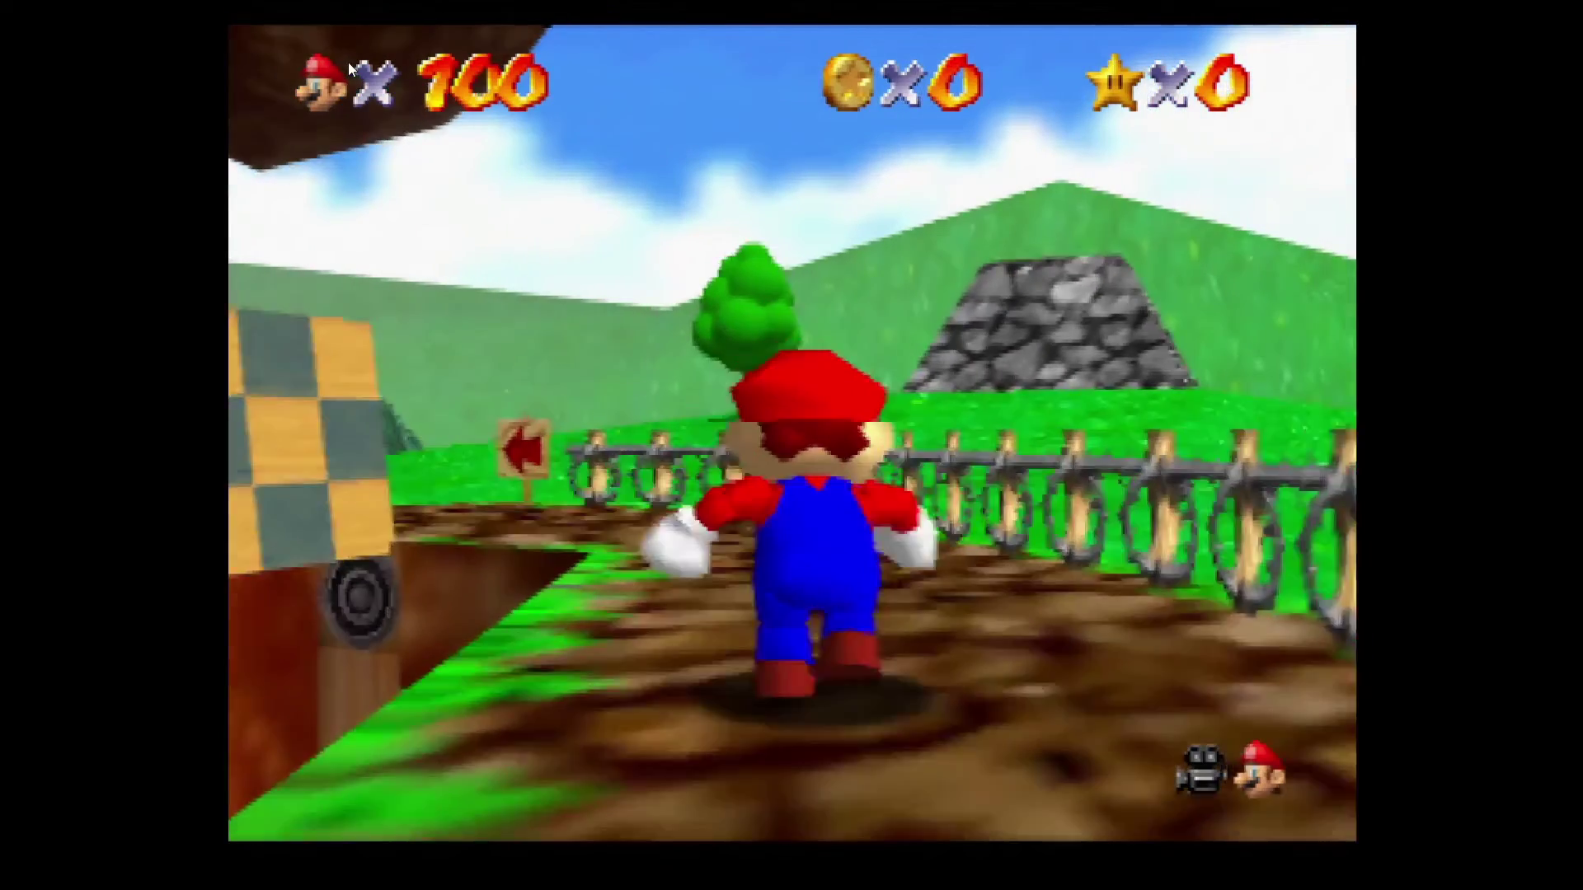
{"action": "key", "text": "Right"}
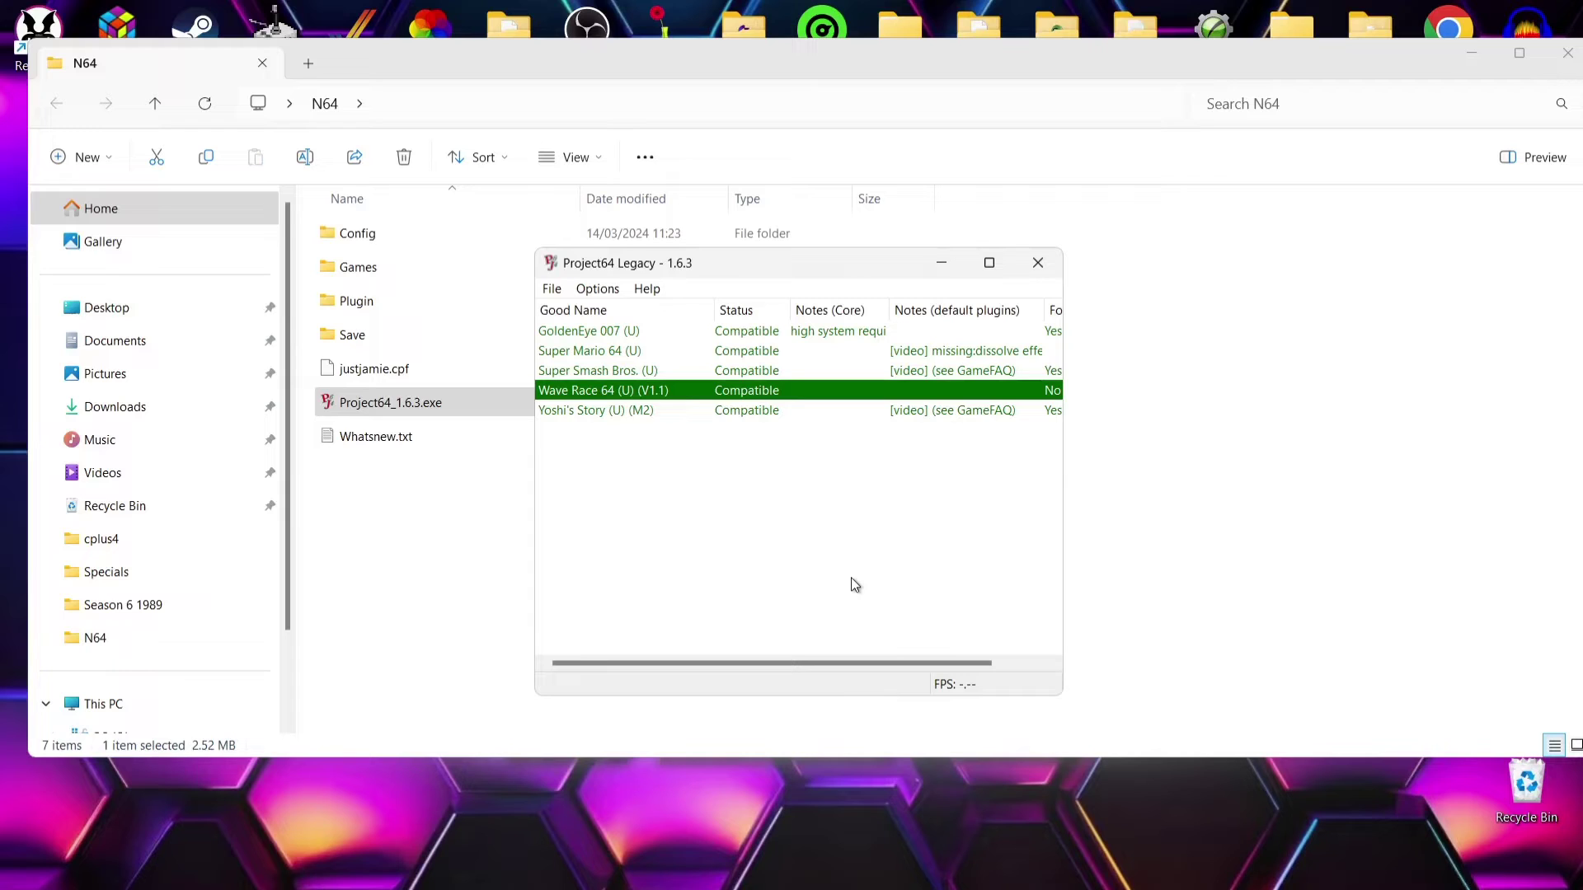
Step: Select Icepir8's Legacy LLE Ver. 0.3.2 as the video plugin, review the general emulator options, and confirm the settings
{"action": "left_click", "coordinate": [607, 292]}
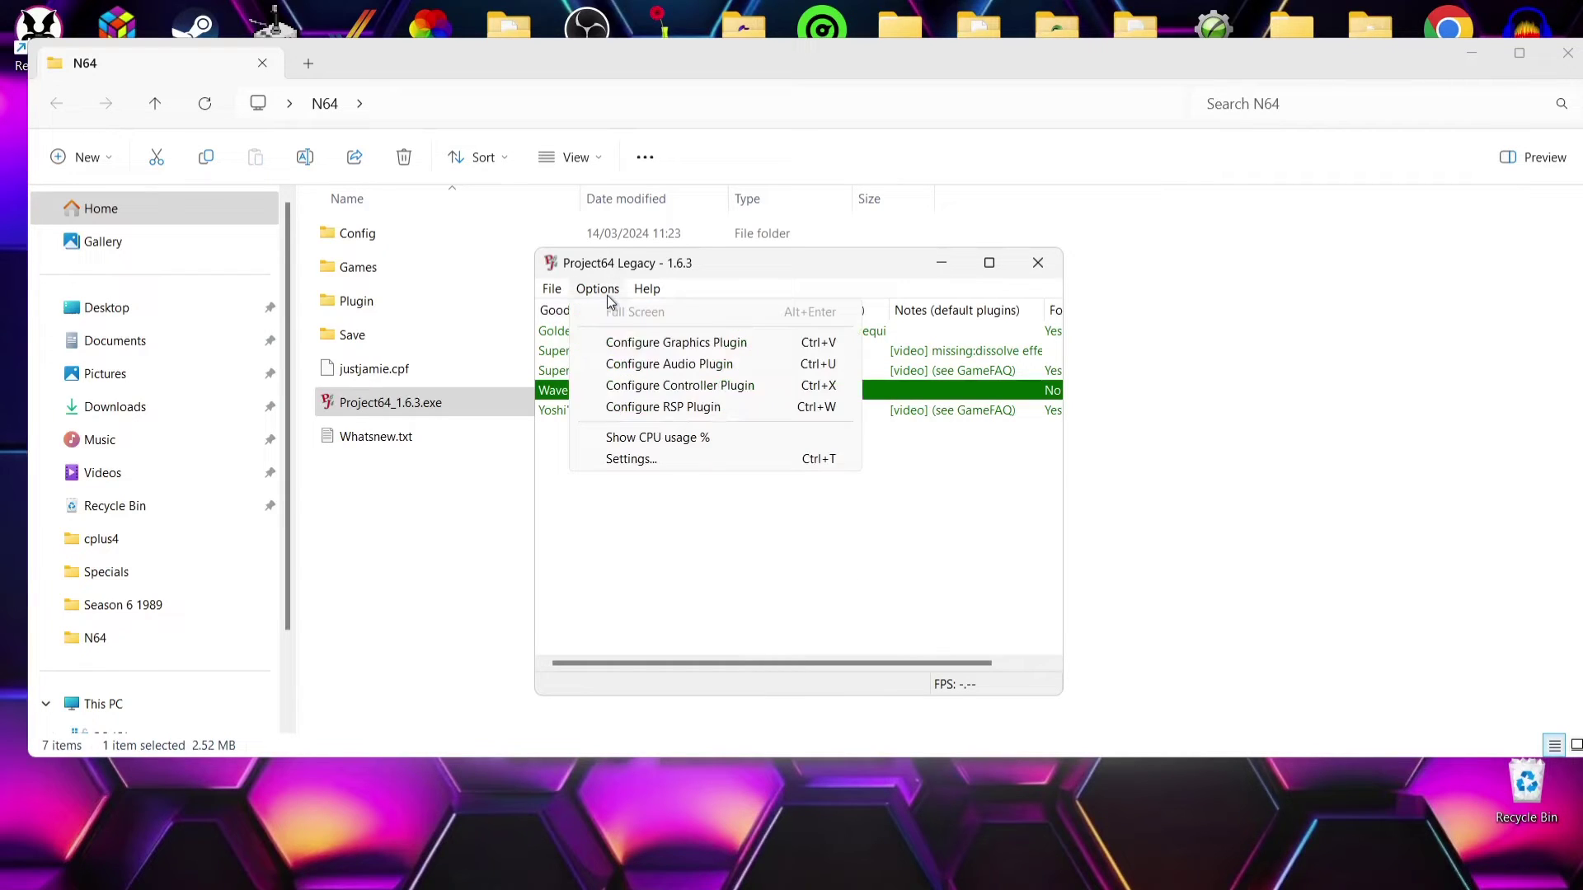
{"action": "left_click", "coordinate": [632, 460]}
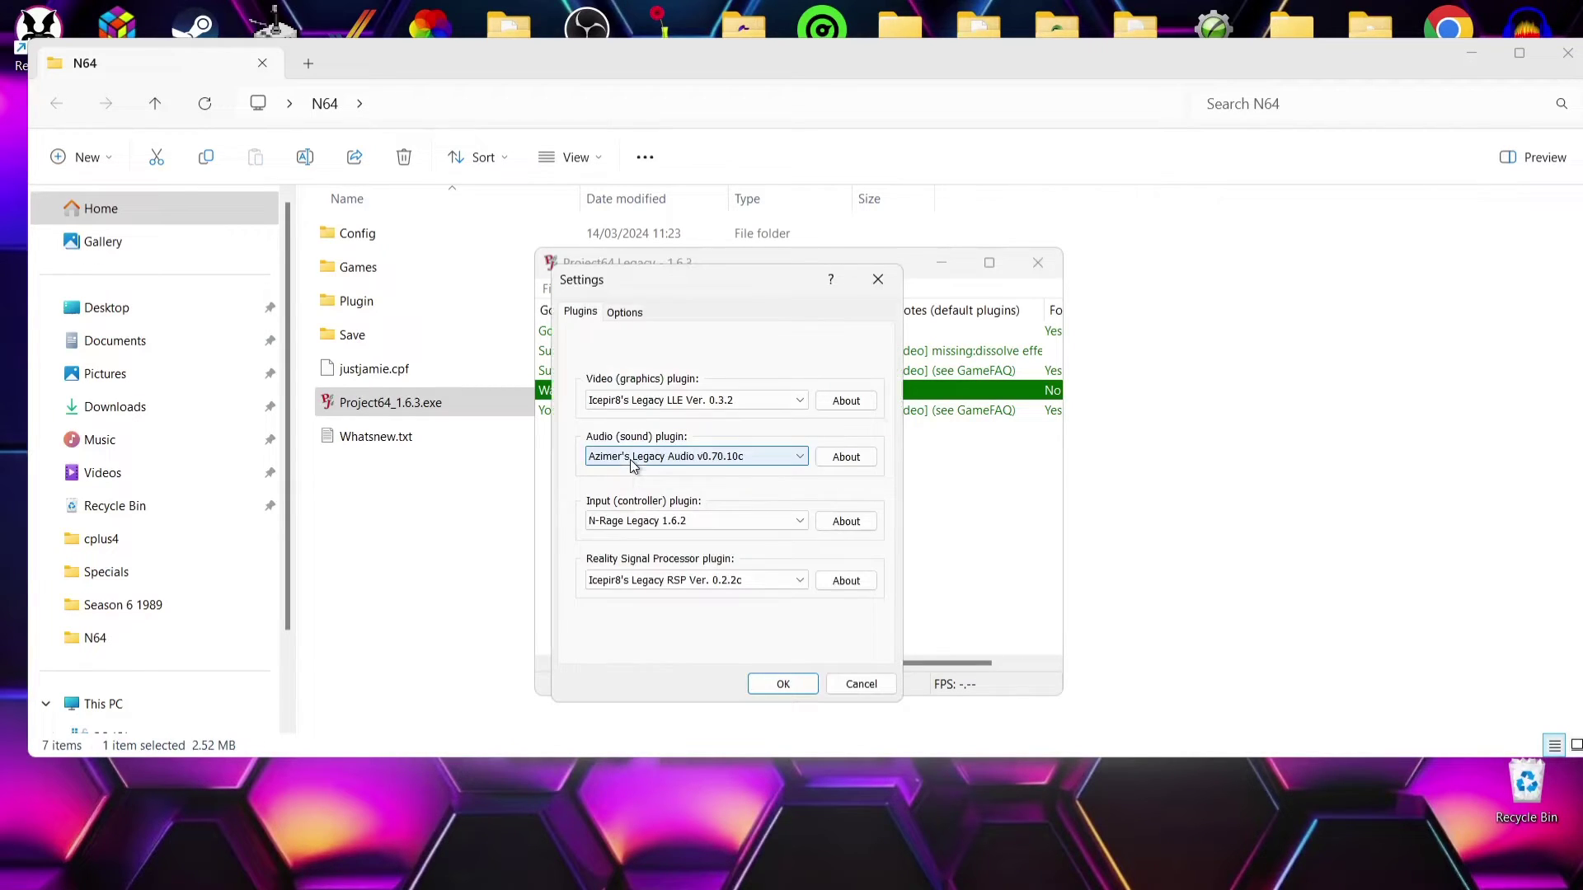
{"action": "left_click", "coordinate": [740, 407]}
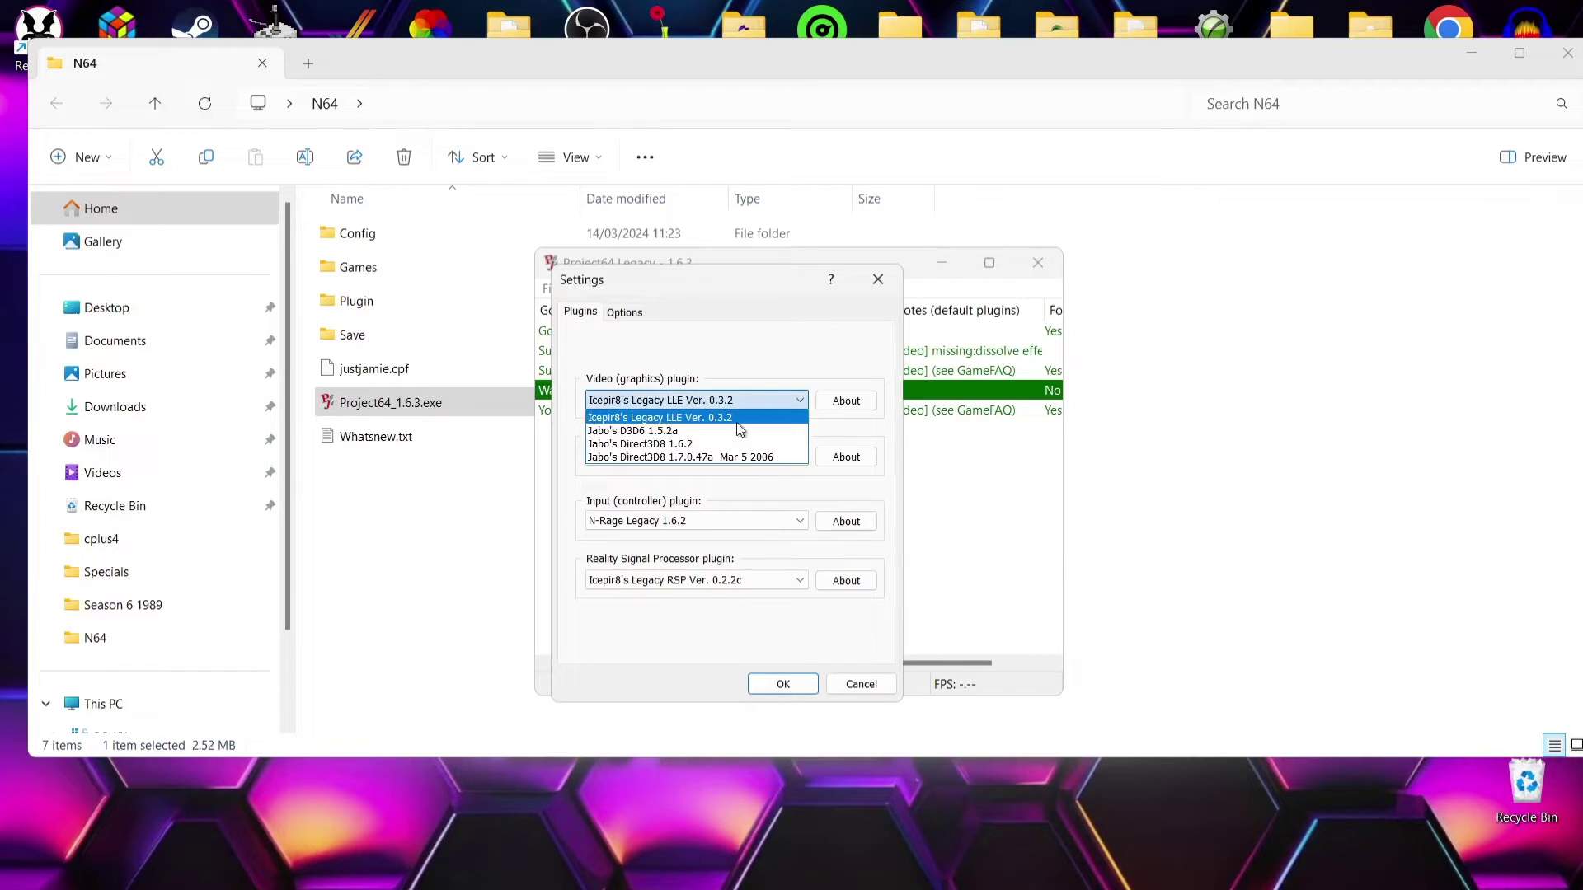
{"action": "left_click", "coordinate": [744, 418]}
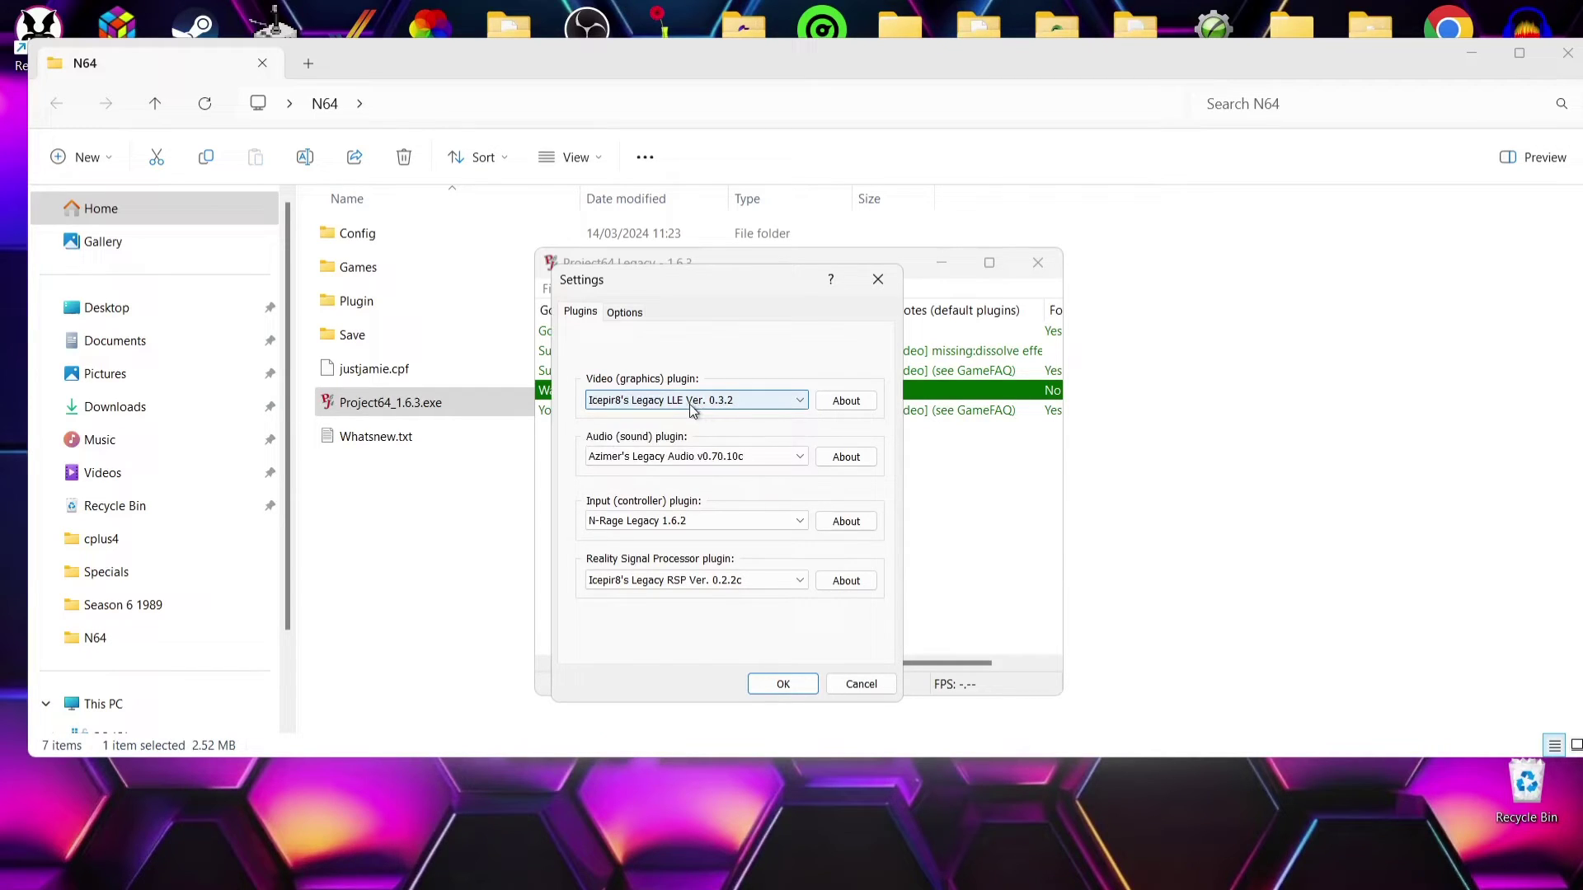
{"action": "left_click", "coordinate": [633, 313]}
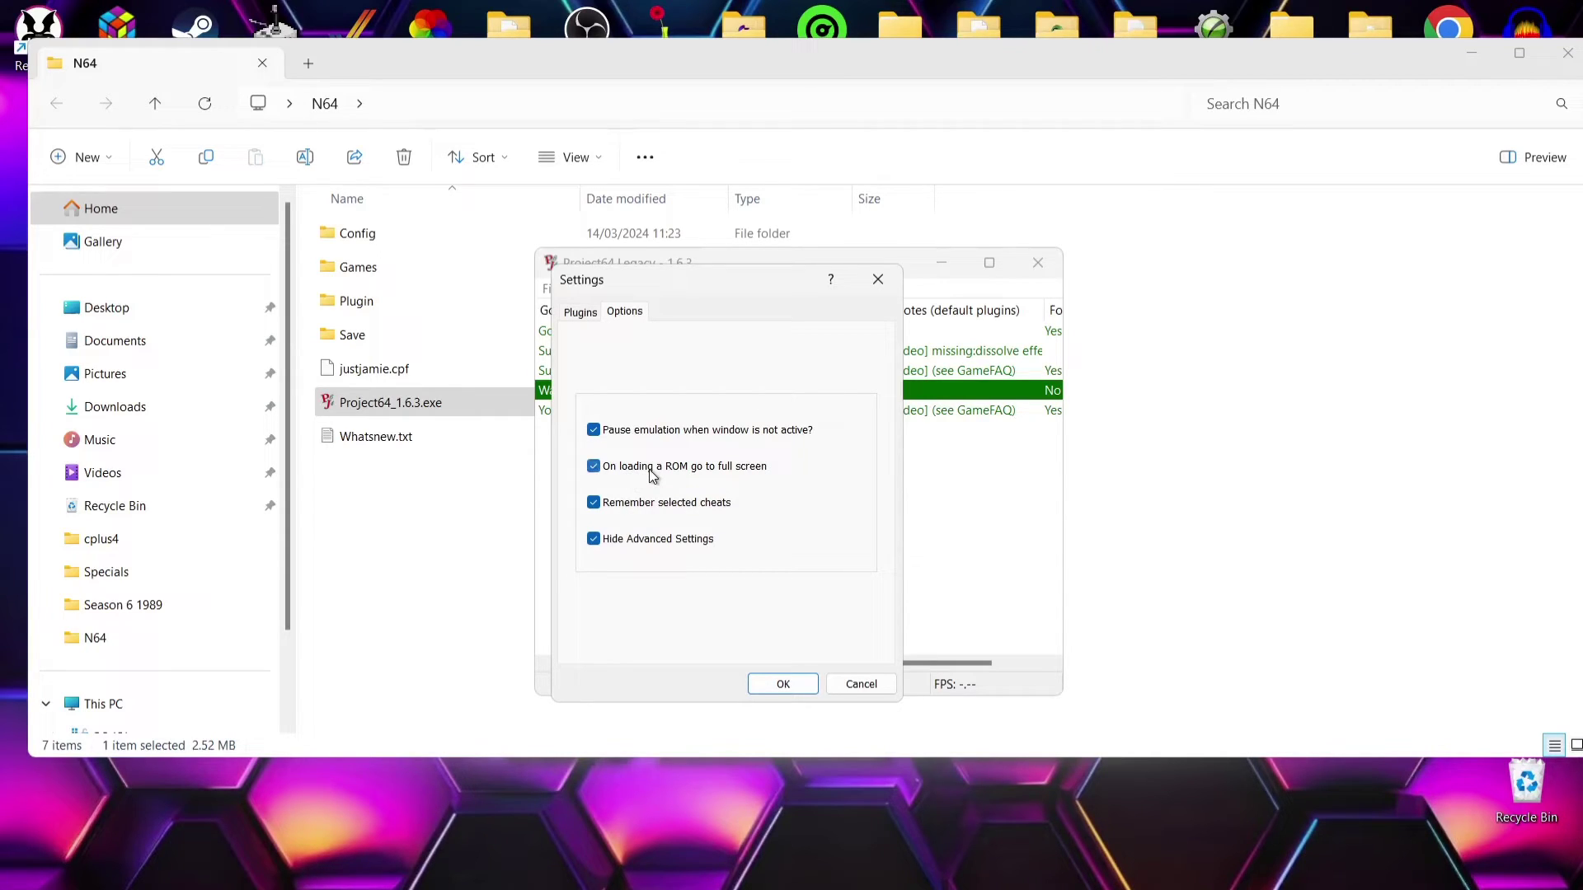
{"action": "left_click", "coordinate": [783, 685]}
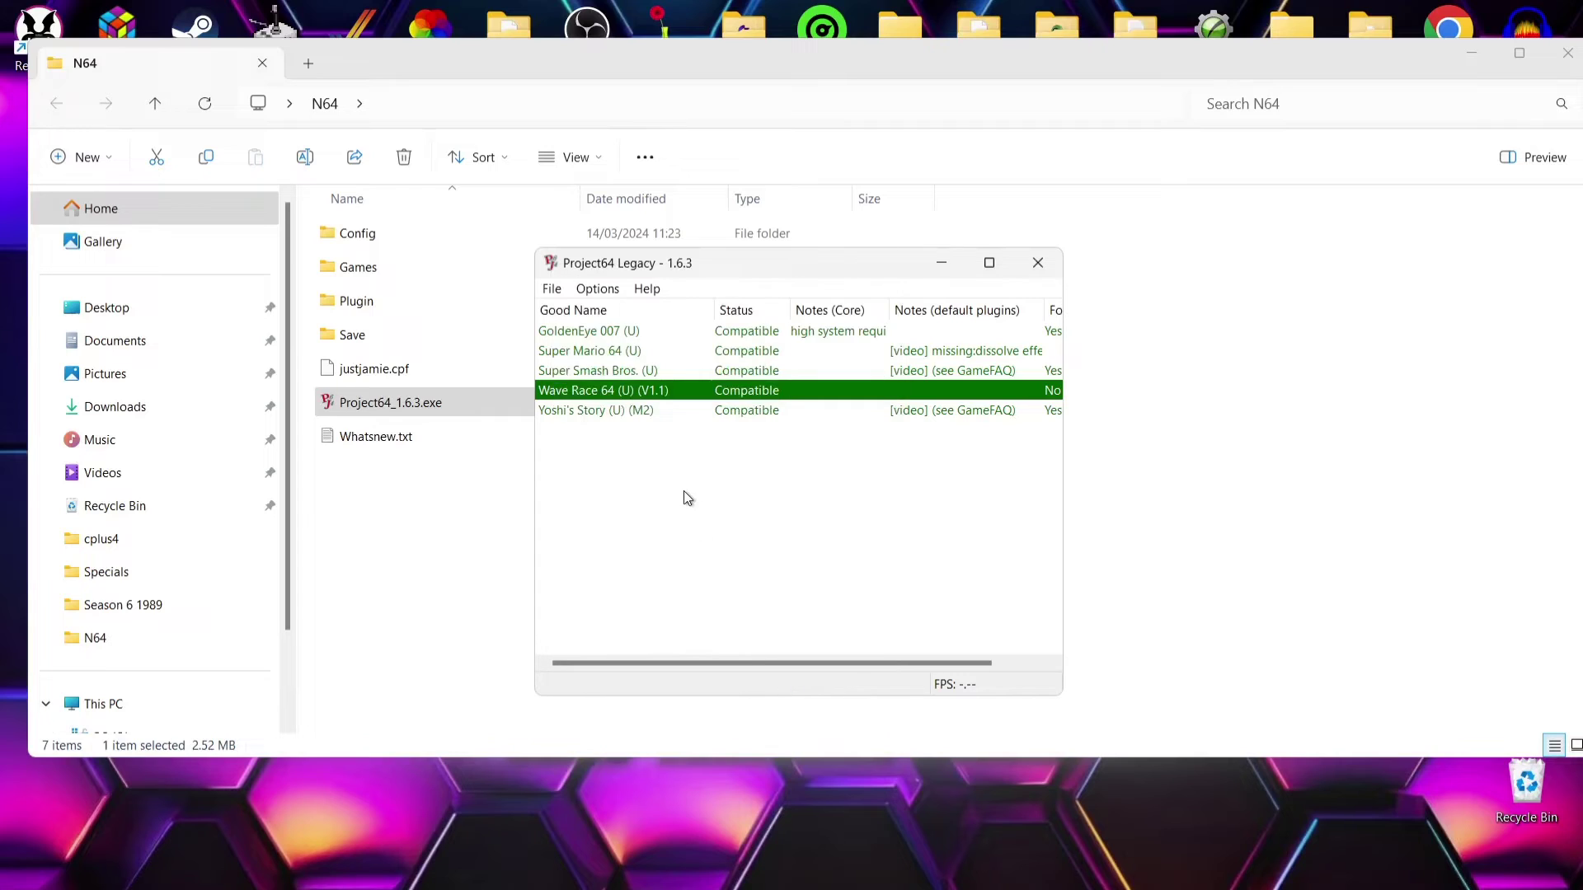
Step: Play Yoshi's Story, moving Yoshi back and forth along the path of the level
{"action": "key", "text": "super+Up"}
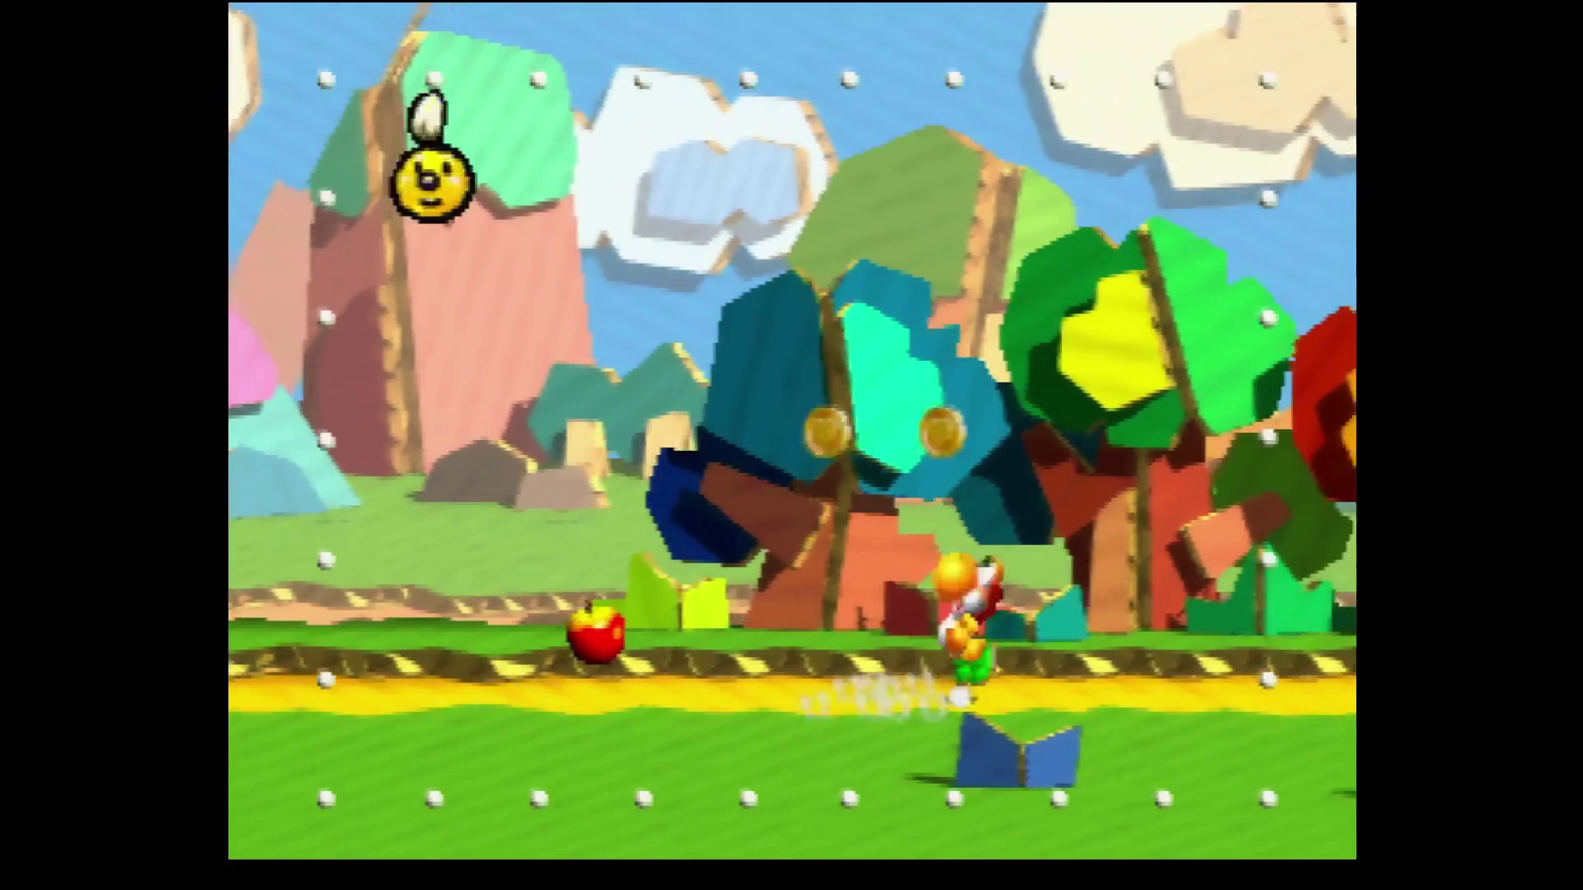
{"action": "key", "text": "Left"}
{"action": "key", "text": "Right"}
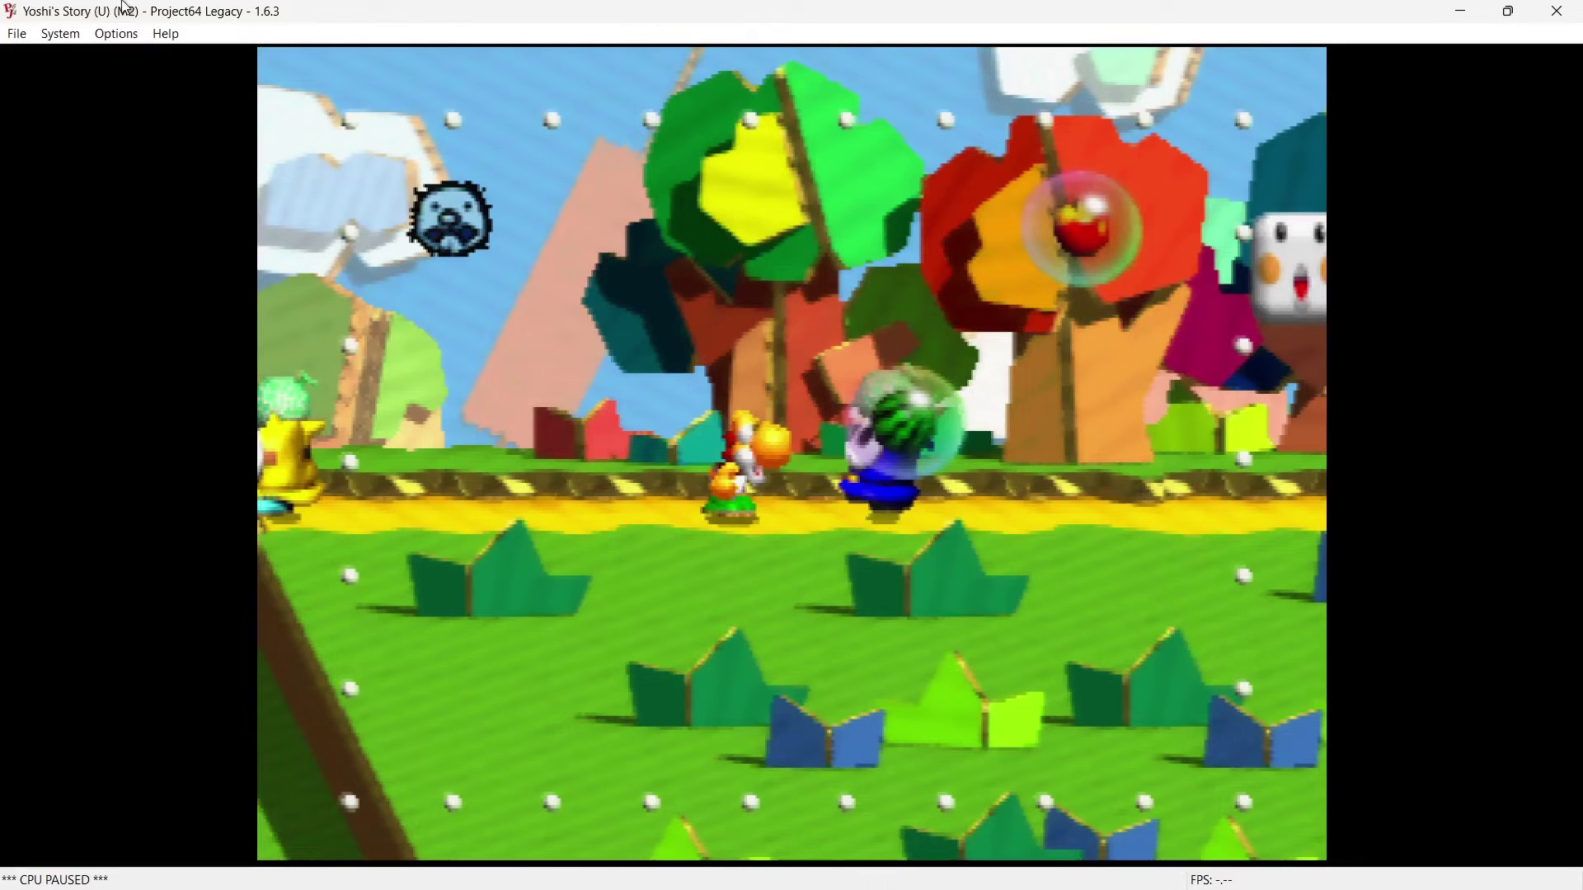
Step: Enable the Enable All Levels (Trial Mode) and Infinite cheats for Yoshi's Story and close the cheat list
{"action": "left_click", "coordinate": [69, 38]}
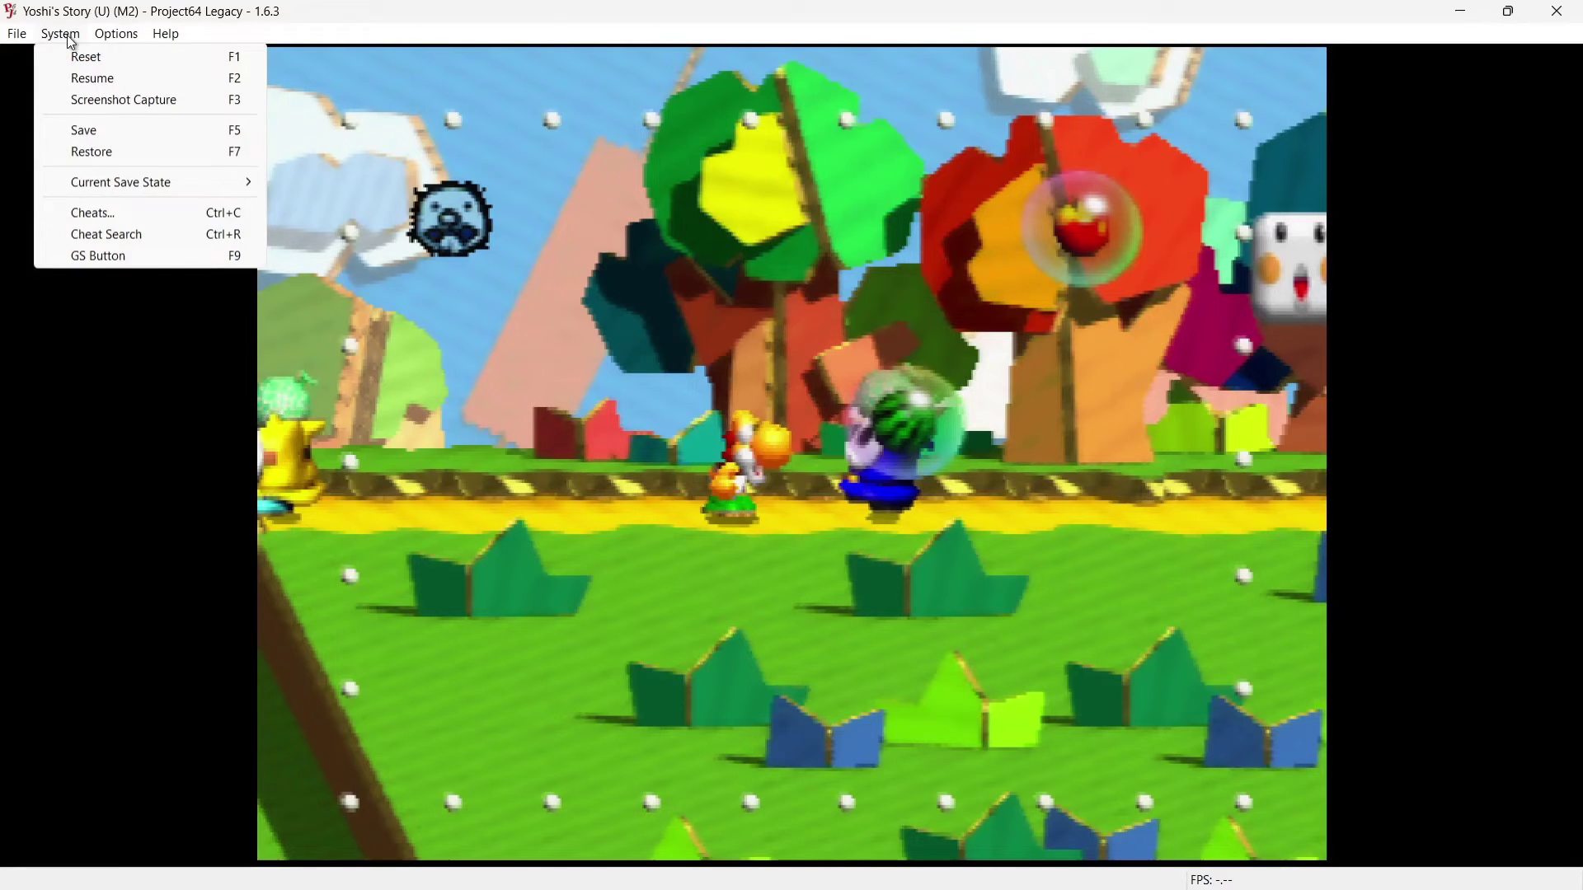
{"action": "left_click", "coordinate": [99, 215]}
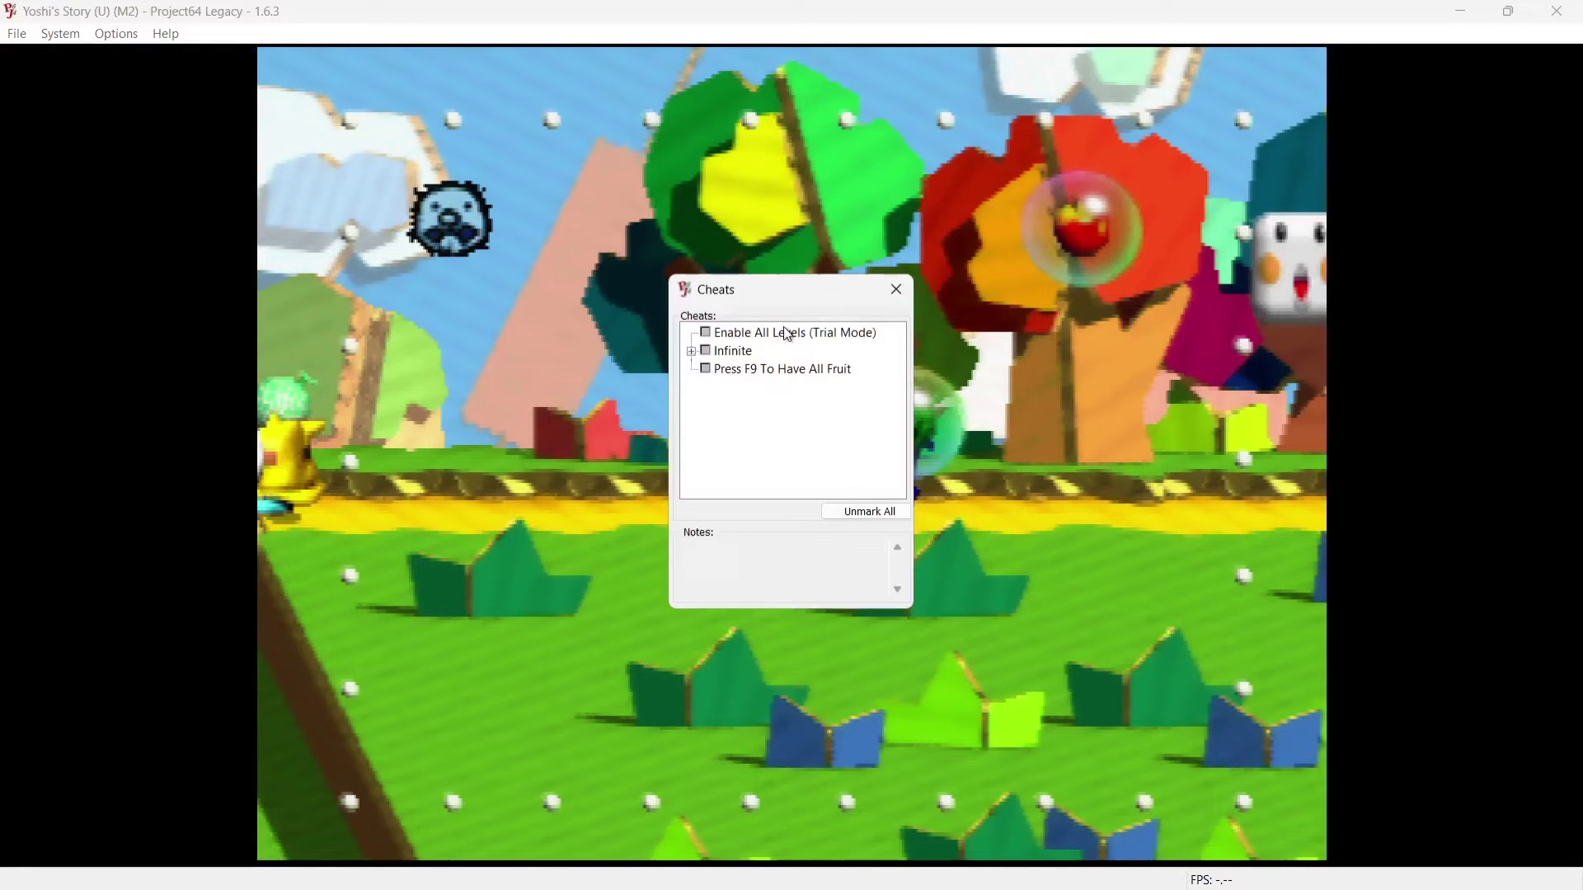
{"action": "left_click", "coordinate": [706, 334]}
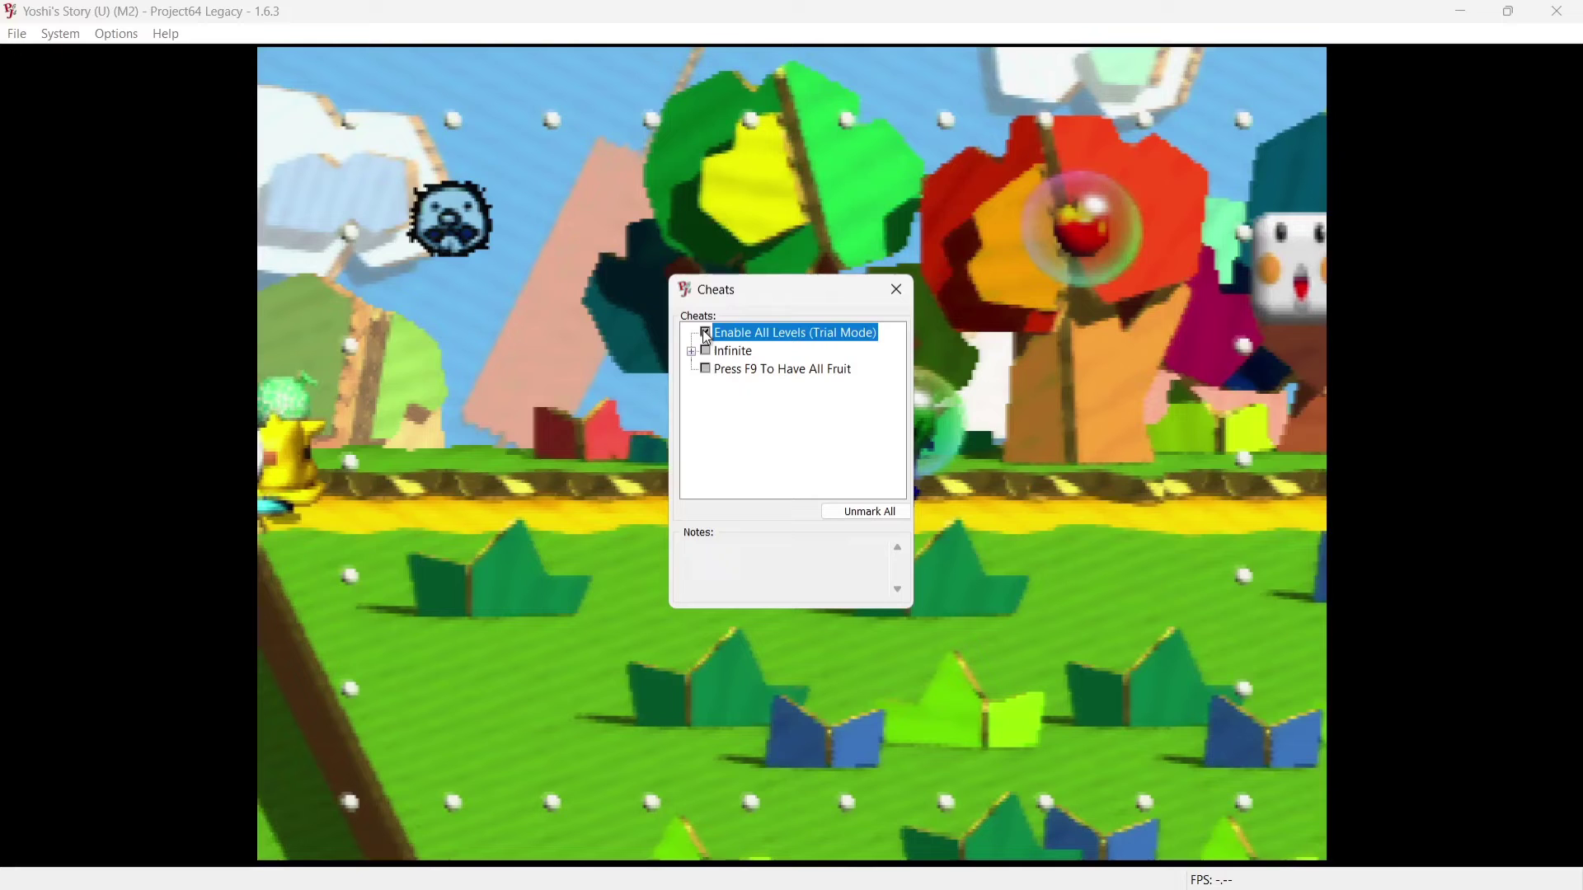
{"action": "left_click", "coordinate": [706, 351]}
{"action": "key", "text": "Escape"}
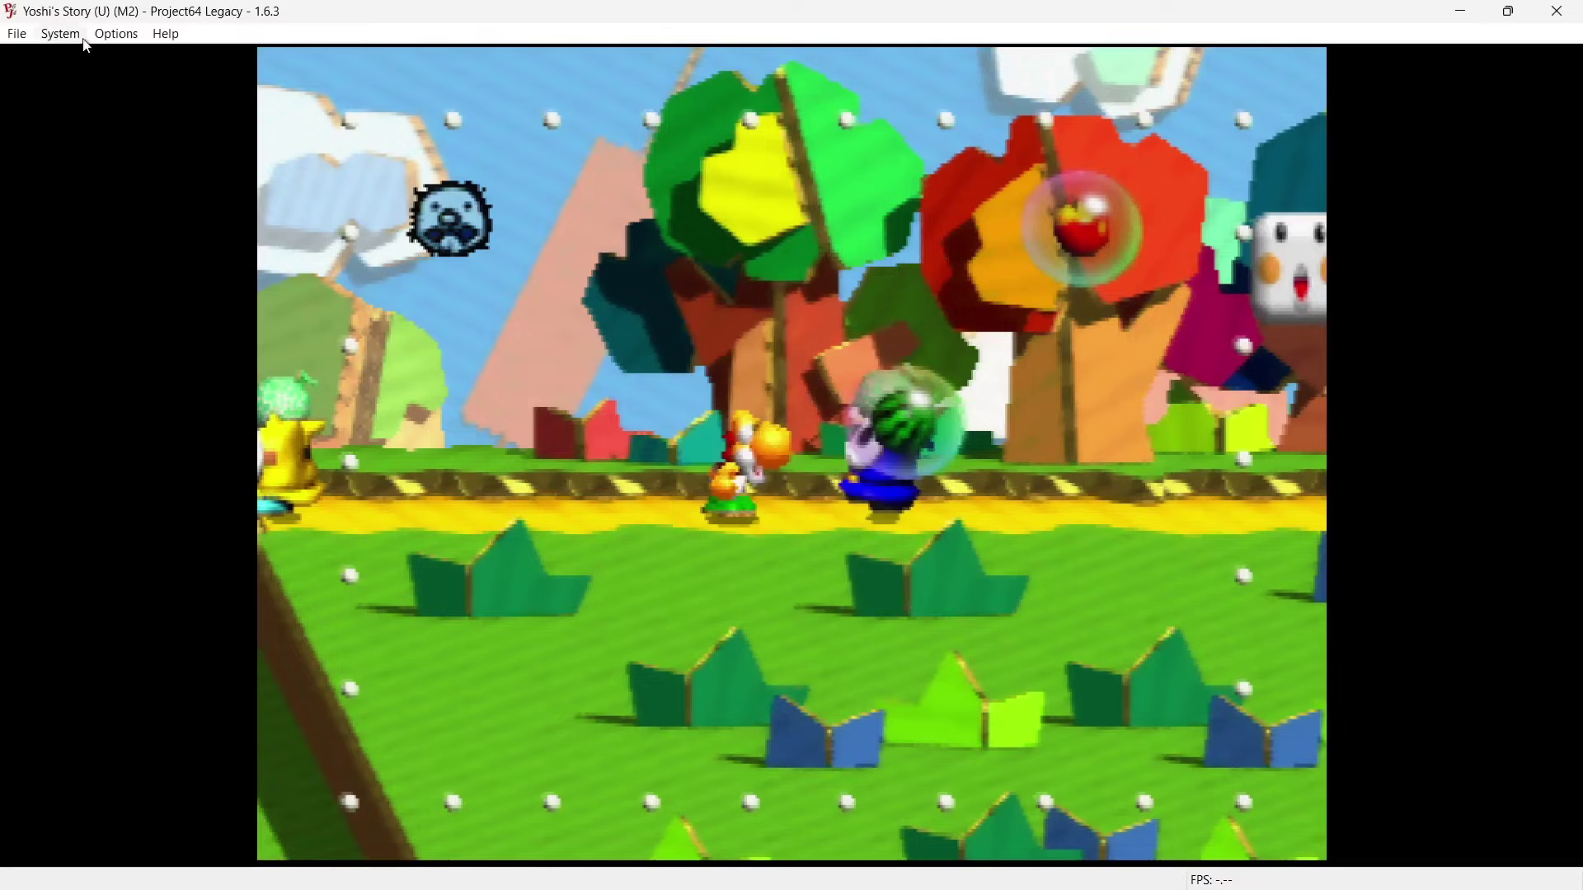
Step: Review the audio plugin's output device, backend sound driver choices and advanced buffer options, and leave the audio configuration unchanged
{"action": "left_click", "coordinate": [109, 38]}
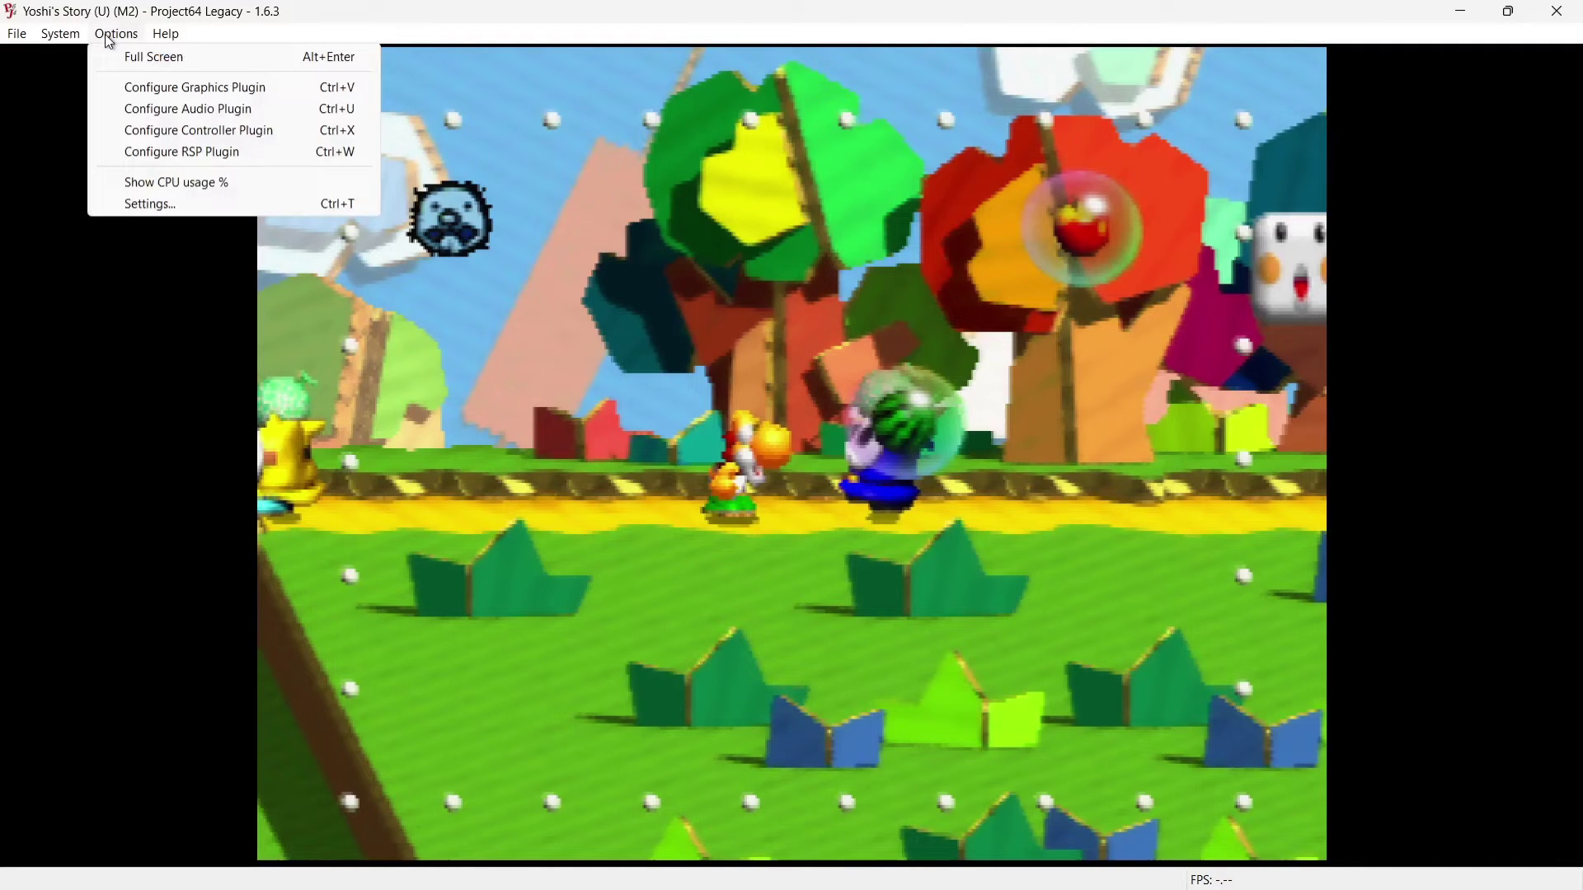
{"action": "left_click", "coordinate": [156, 119]}
{"action": "left_click", "coordinate": [150, 130]}
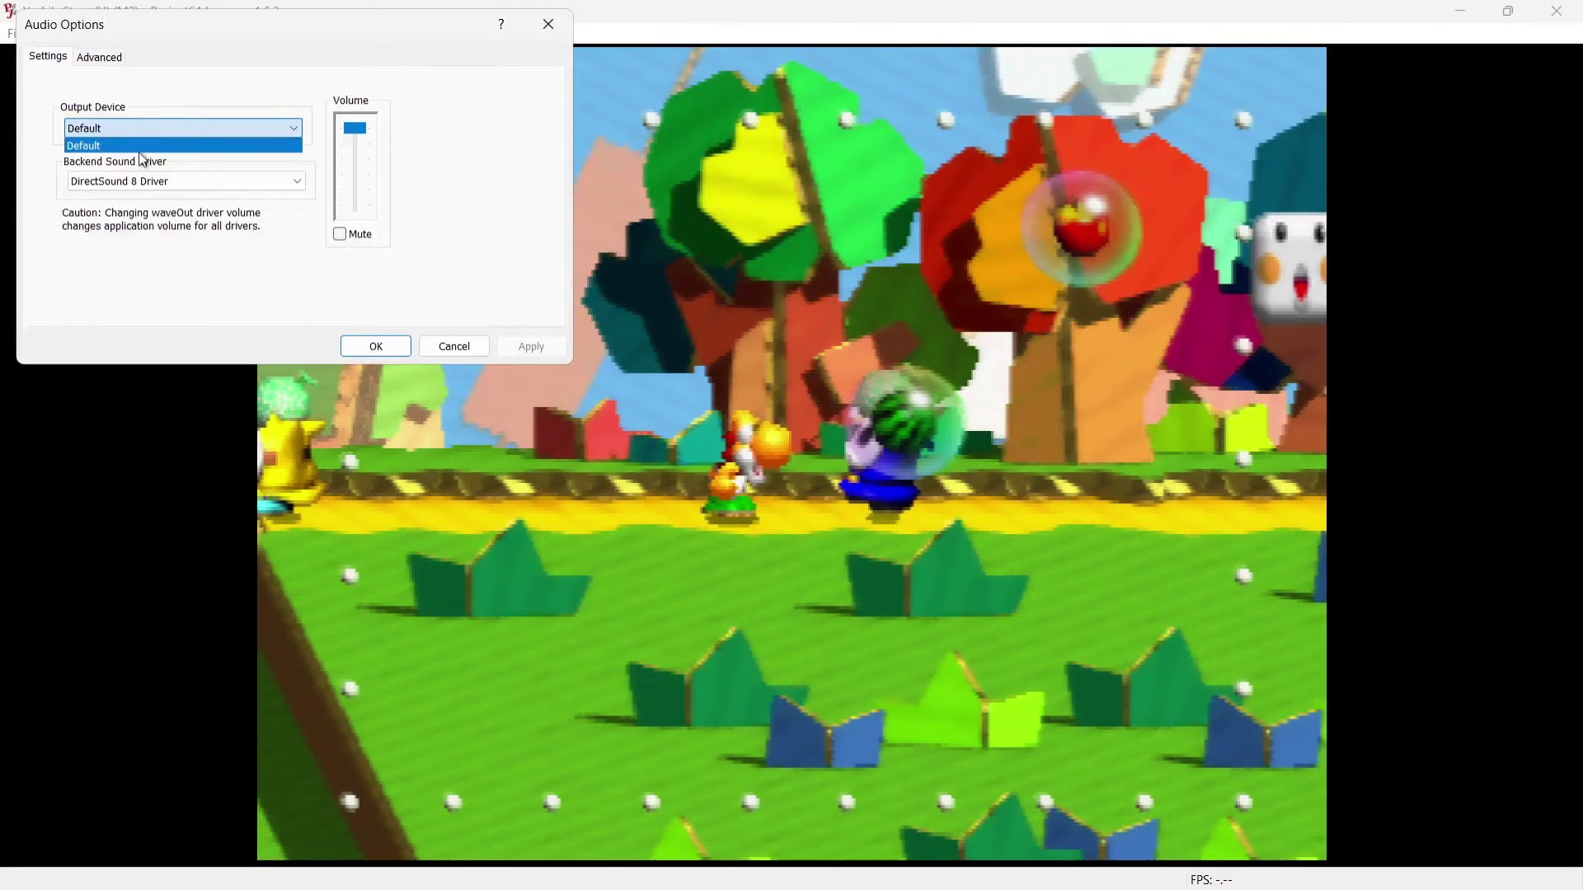
{"action": "left_click", "coordinate": [203, 127]}
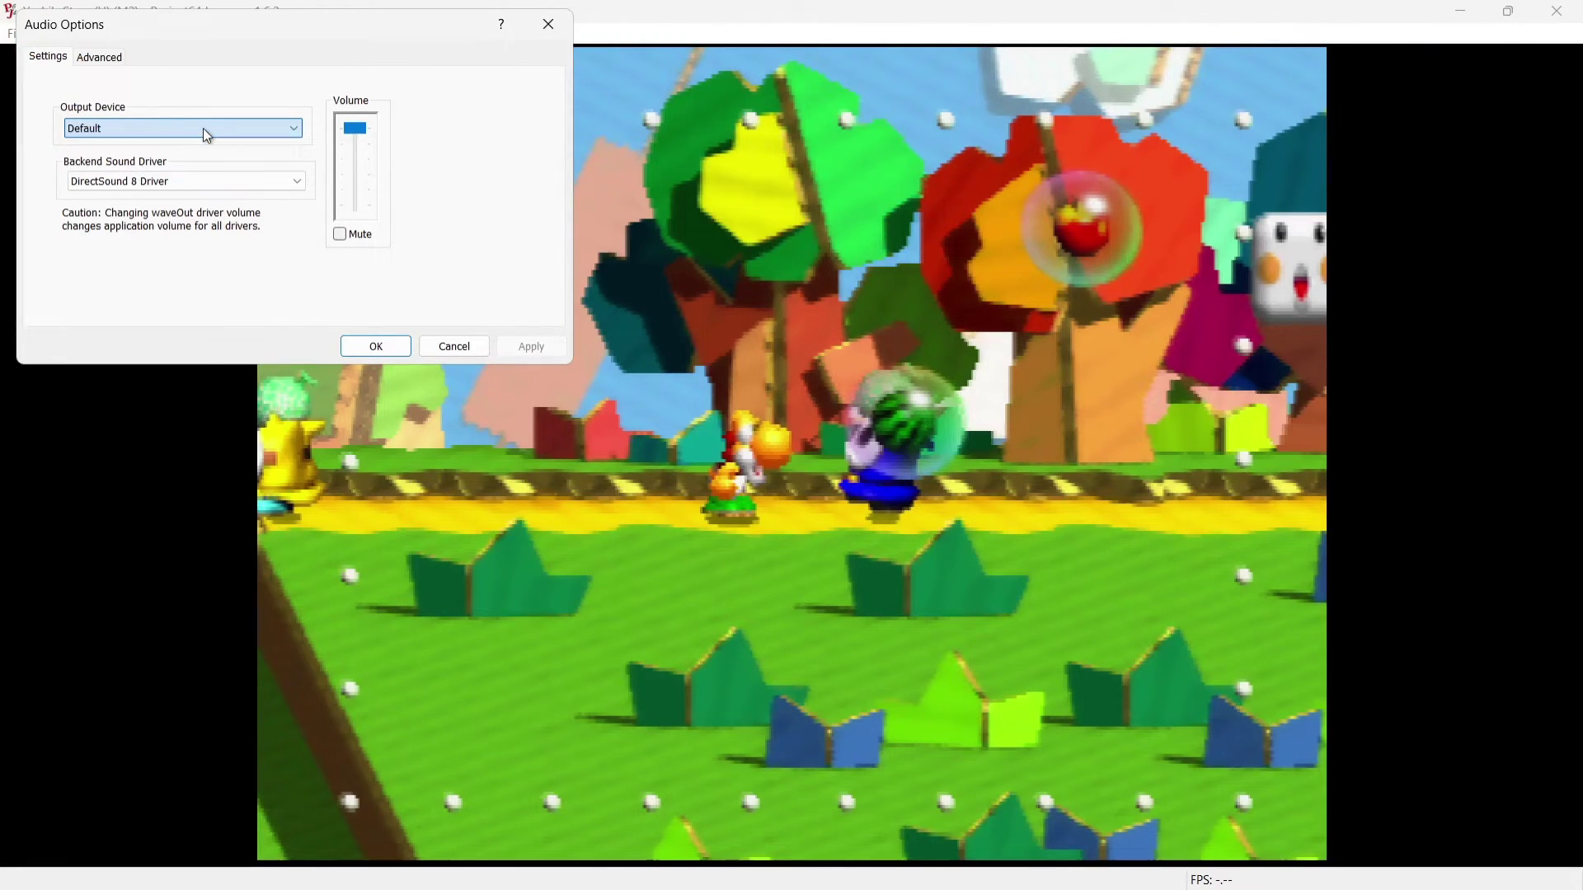
{"action": "left_click", "coordinate": [216, 185]}
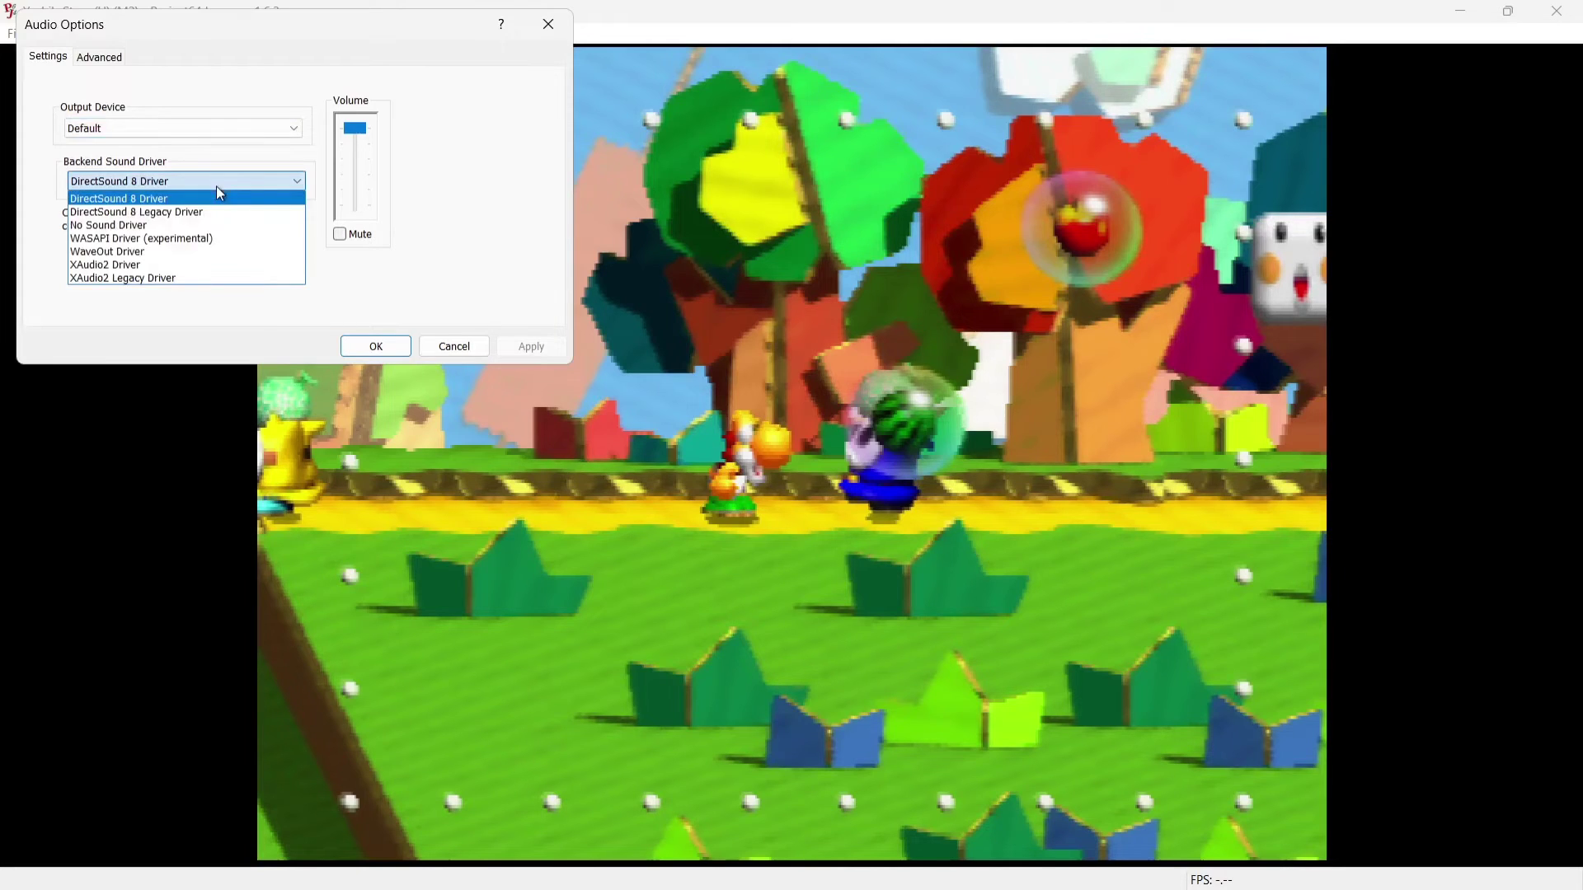
{"action": "left_click", "coordinate": [216, 186]}
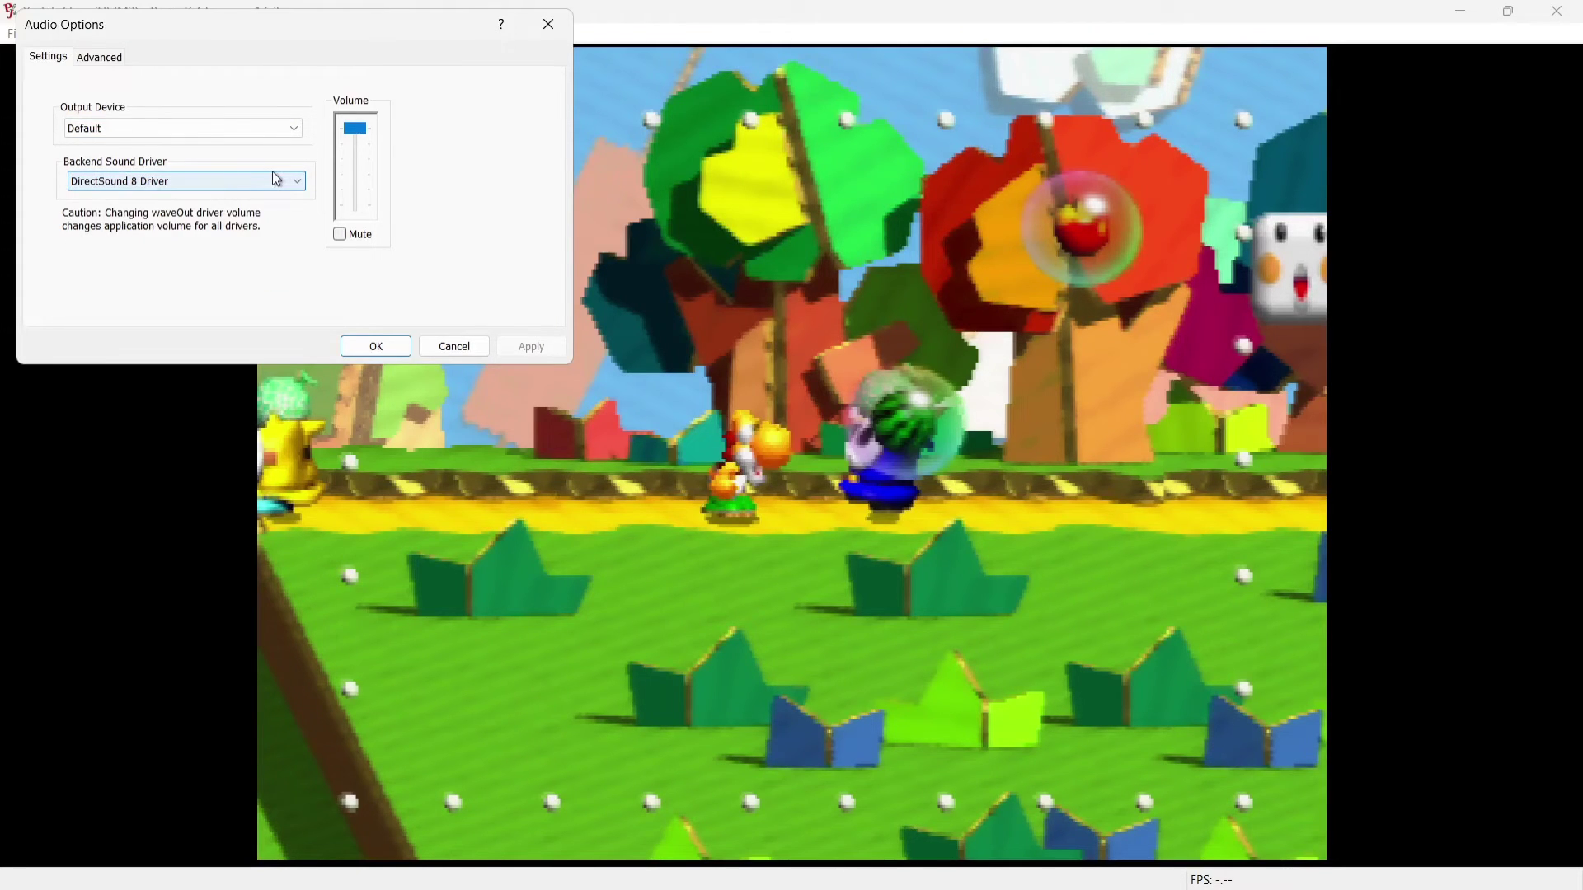
{"action": "left_click", "coordinate": [89, 62]}
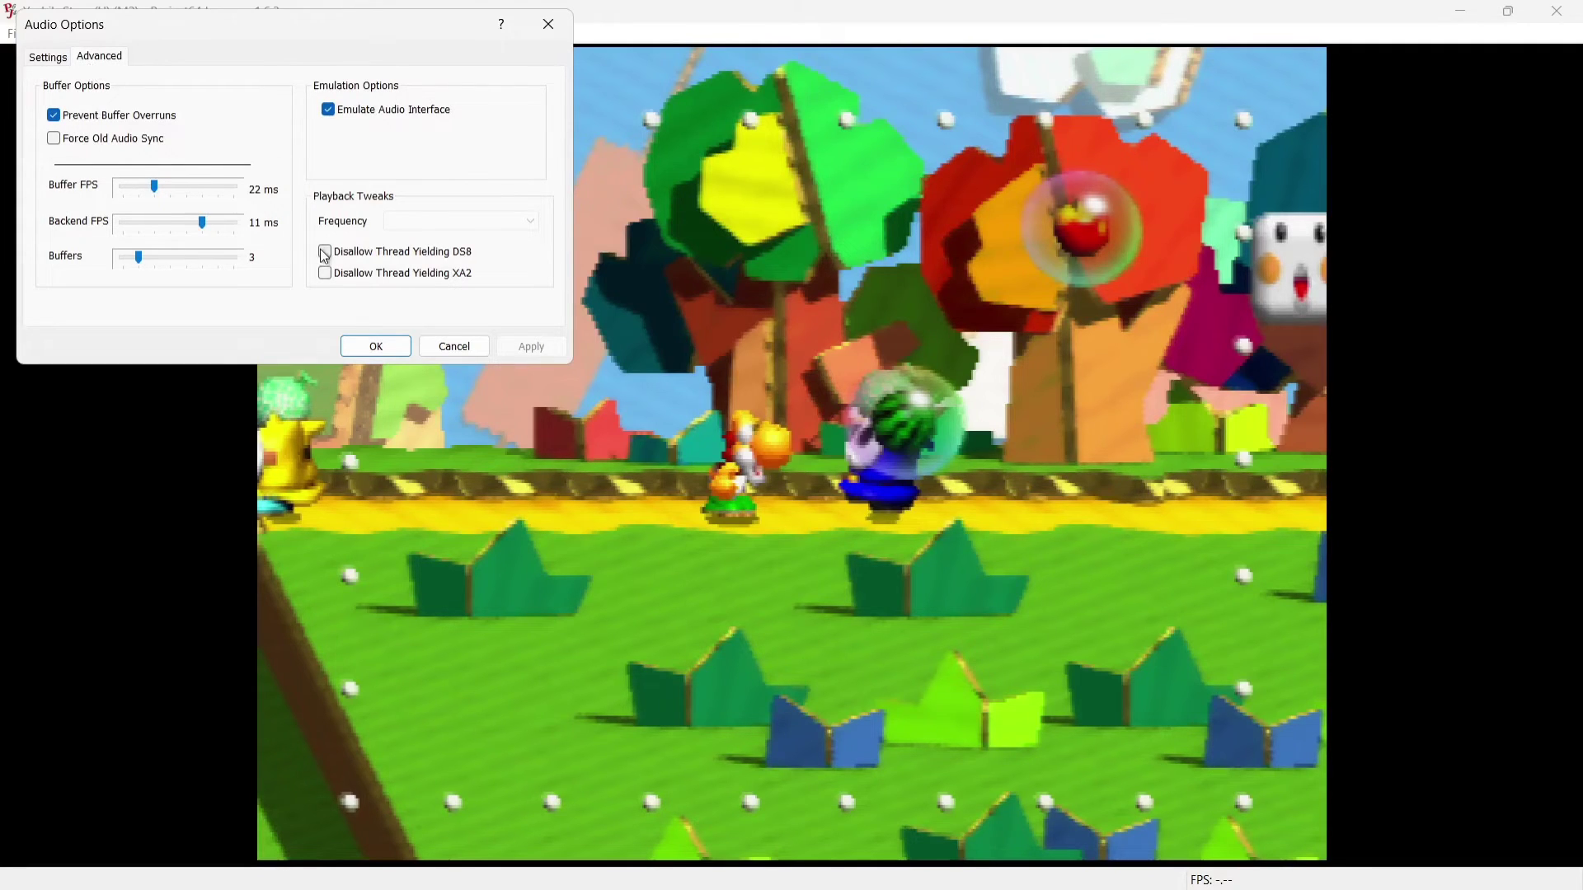
{"action": "left_click", "coordinate": [463, 351]}
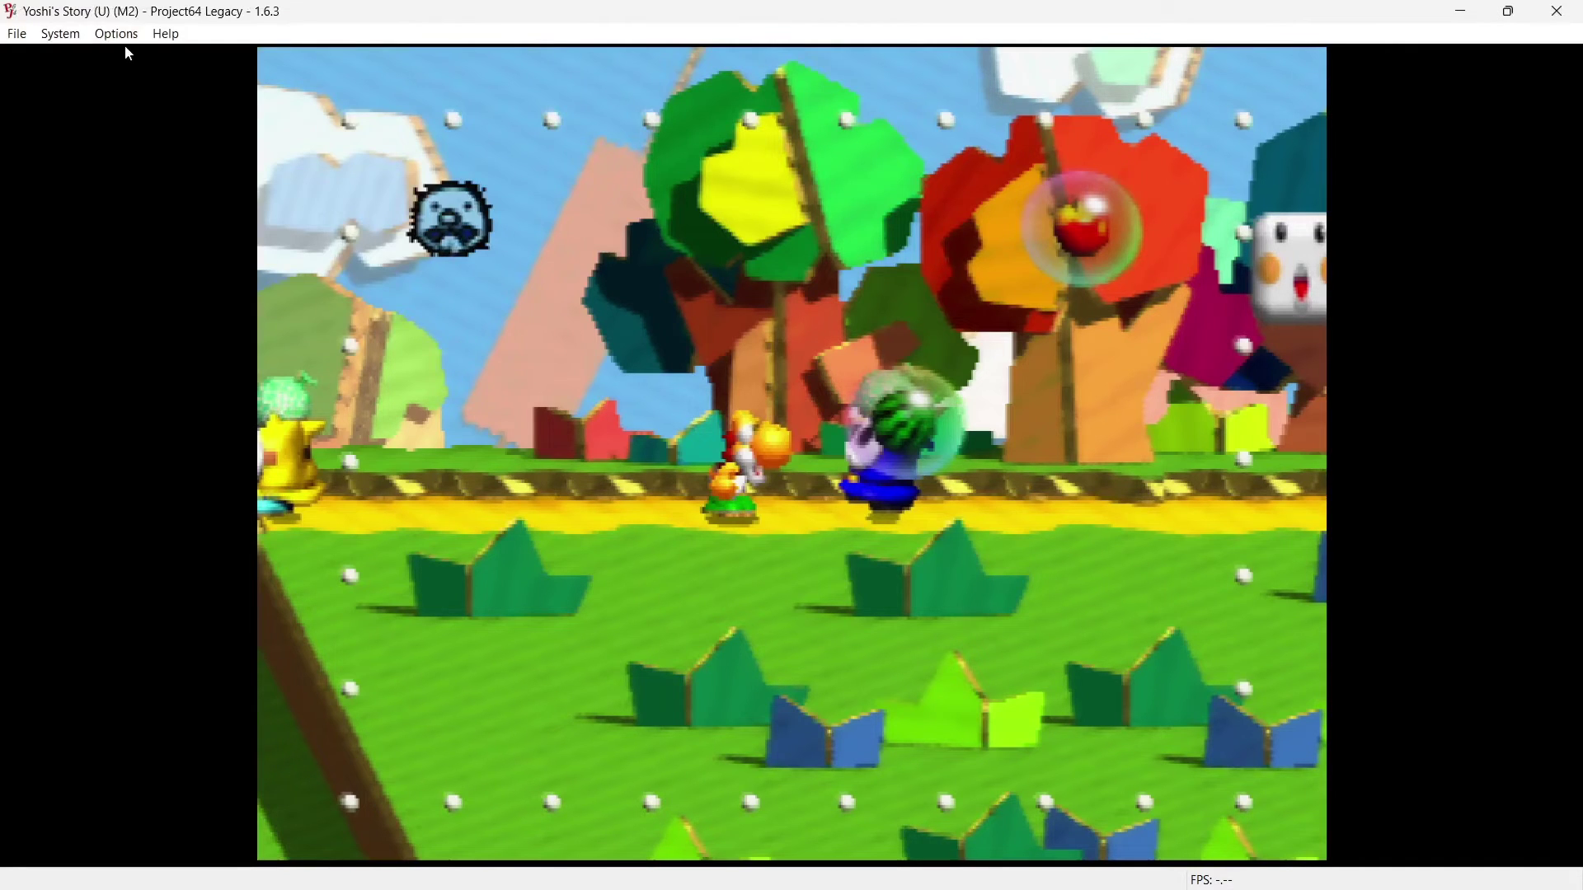
Step: Enable VSync and 16:9 widescreen in the Icepir8's Legacy LLE graphics plugin configuration, and apply and confirm the changes
{"action": "left_click", "coordinate": [129, 36]}
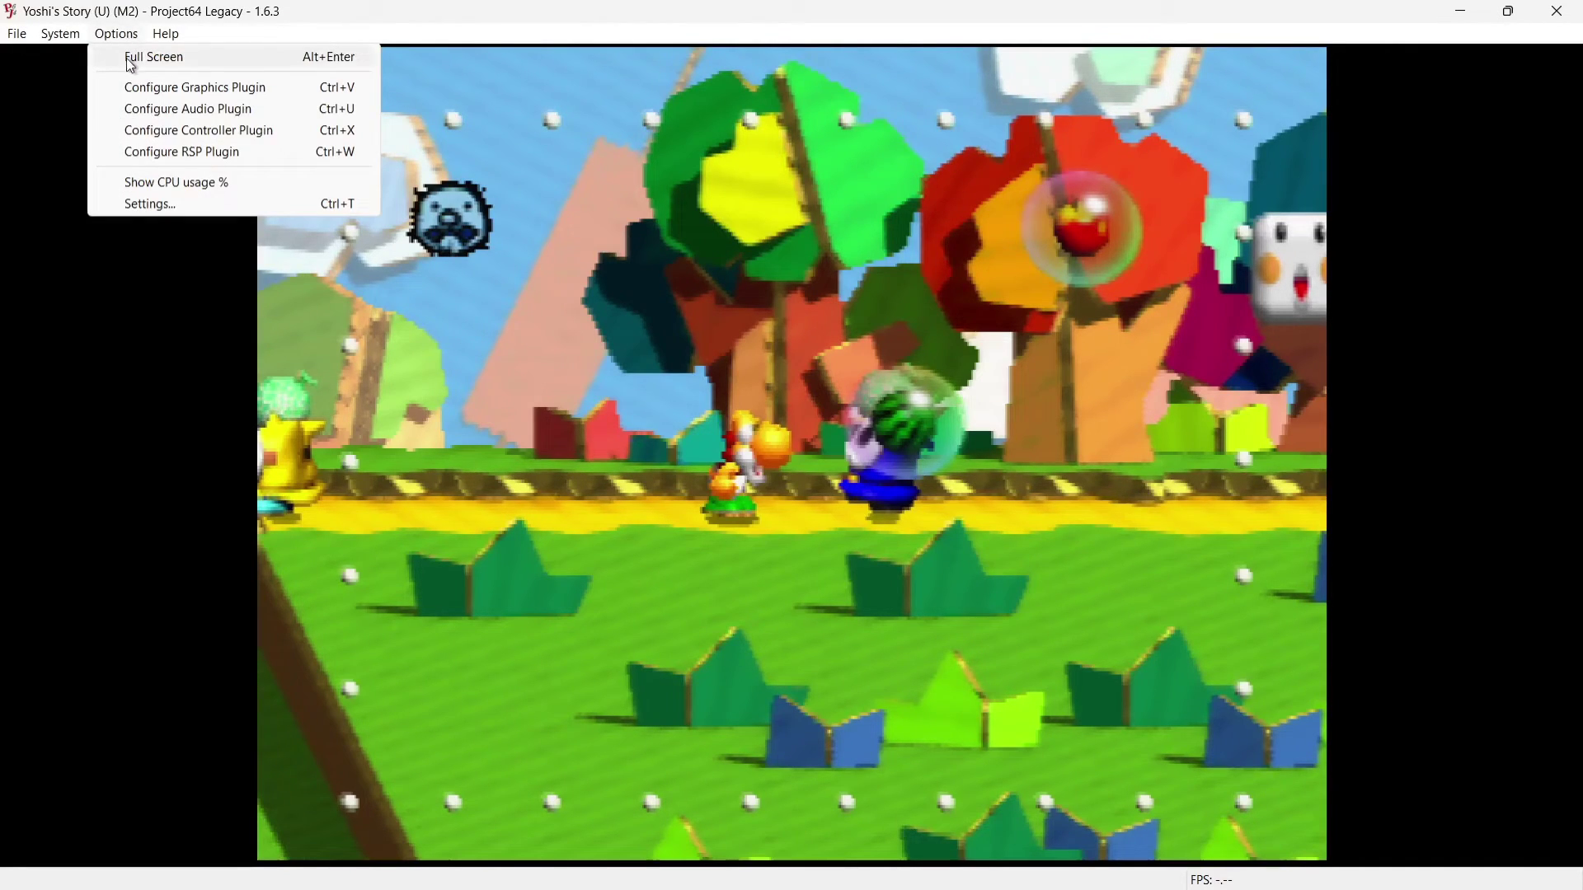
{"action": "left_click", "coordinate": [129, 88]}
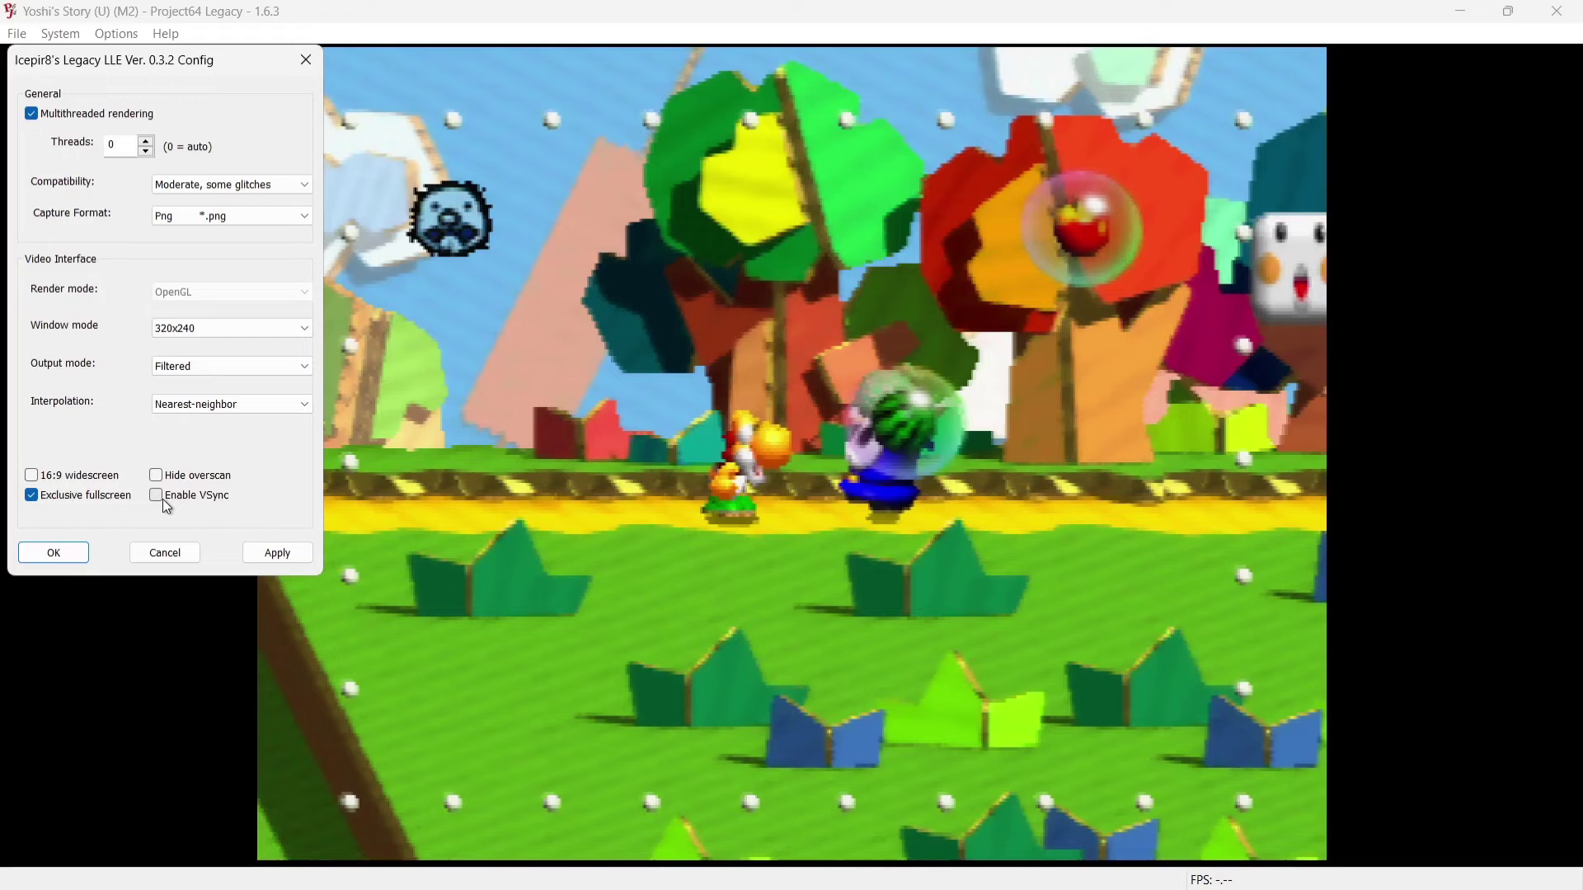
{"action": "left_click", "coordinate": [161, 504]}
{"action": "left_click", "coordinate": [106, 473]}
{"action": "left_click", "coordinate": [270, 554]}
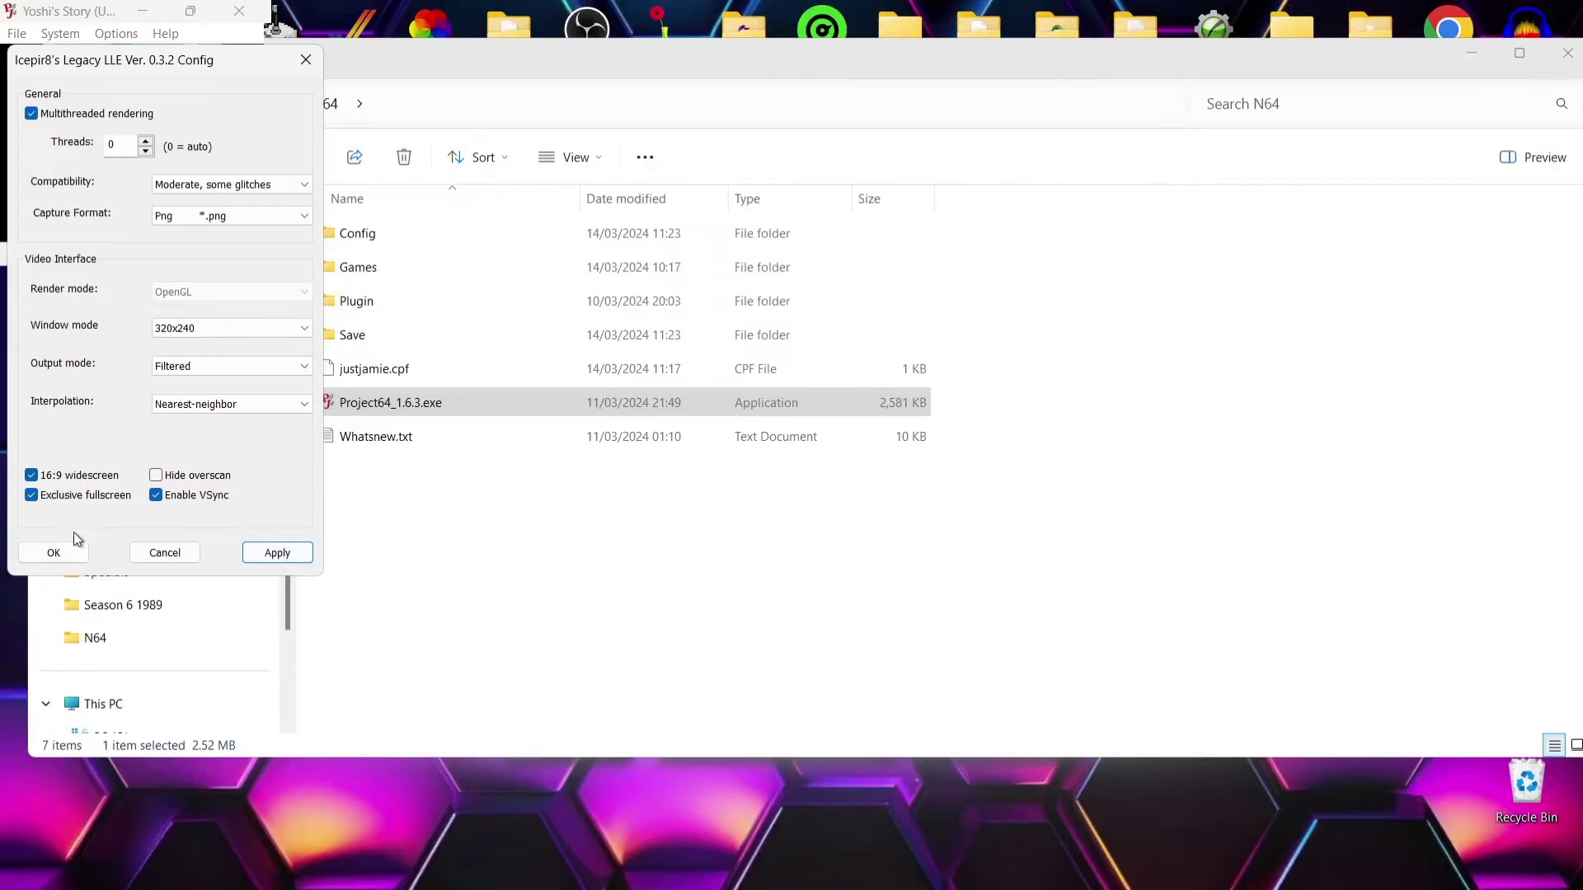
{"action": "left_click", "coordinate": [51, 551]}
{"action": "double_click", "coordinate": [190, 104]}
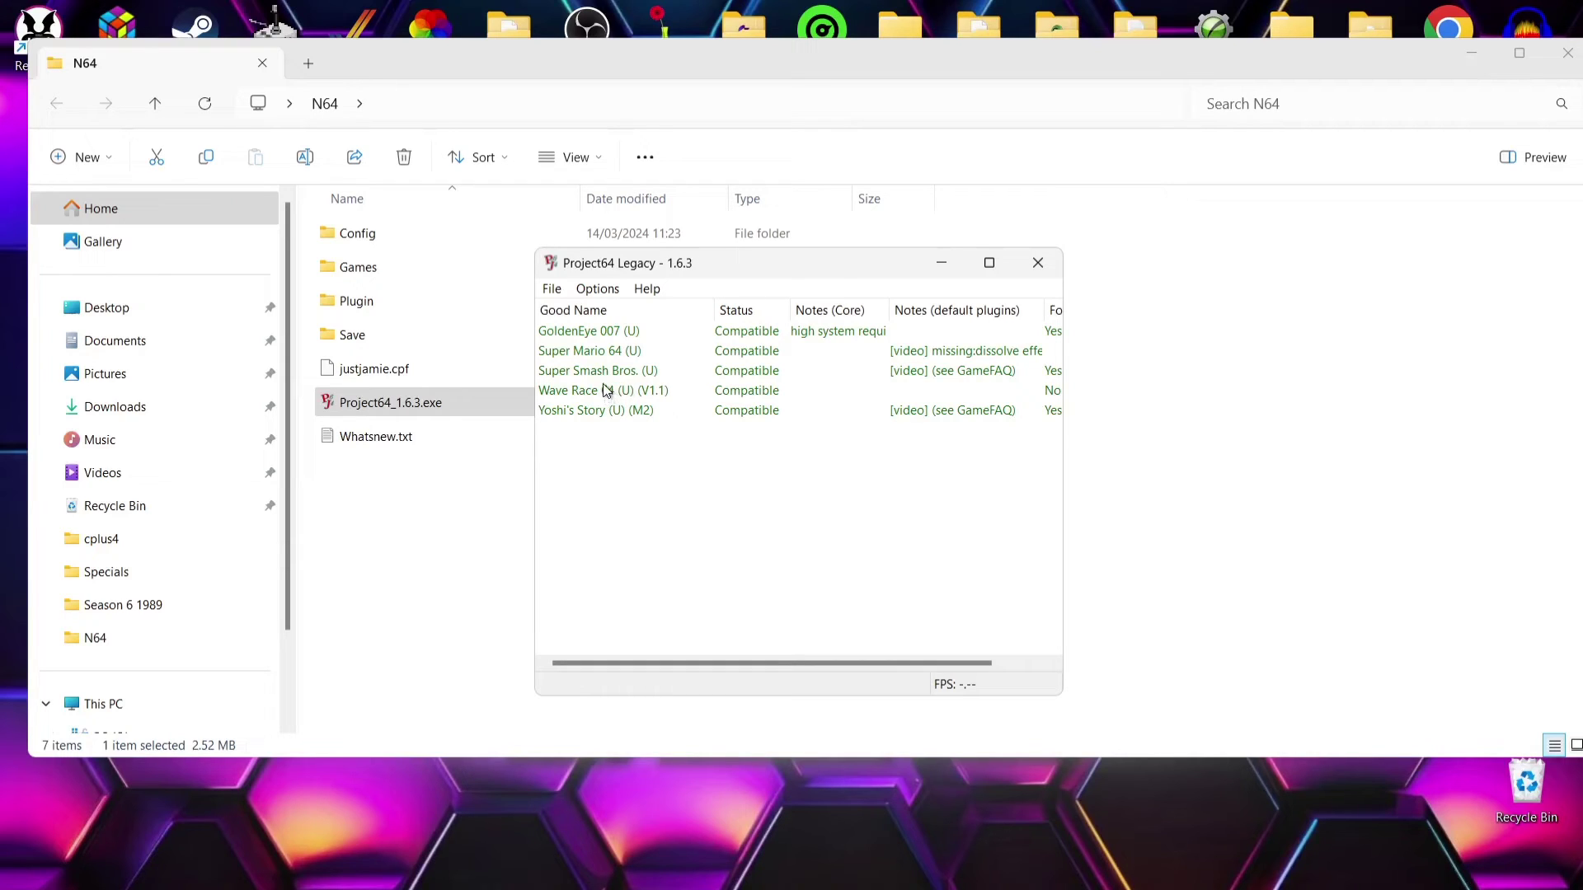
Step: Set the video plugin to Jabo's Direct3D8 1.7.0.47a and the audio plugin to Jabo's DirectSound 1.6.2, and confirm the settings
{"action": "left_click", "coordinate": [605, 373]}
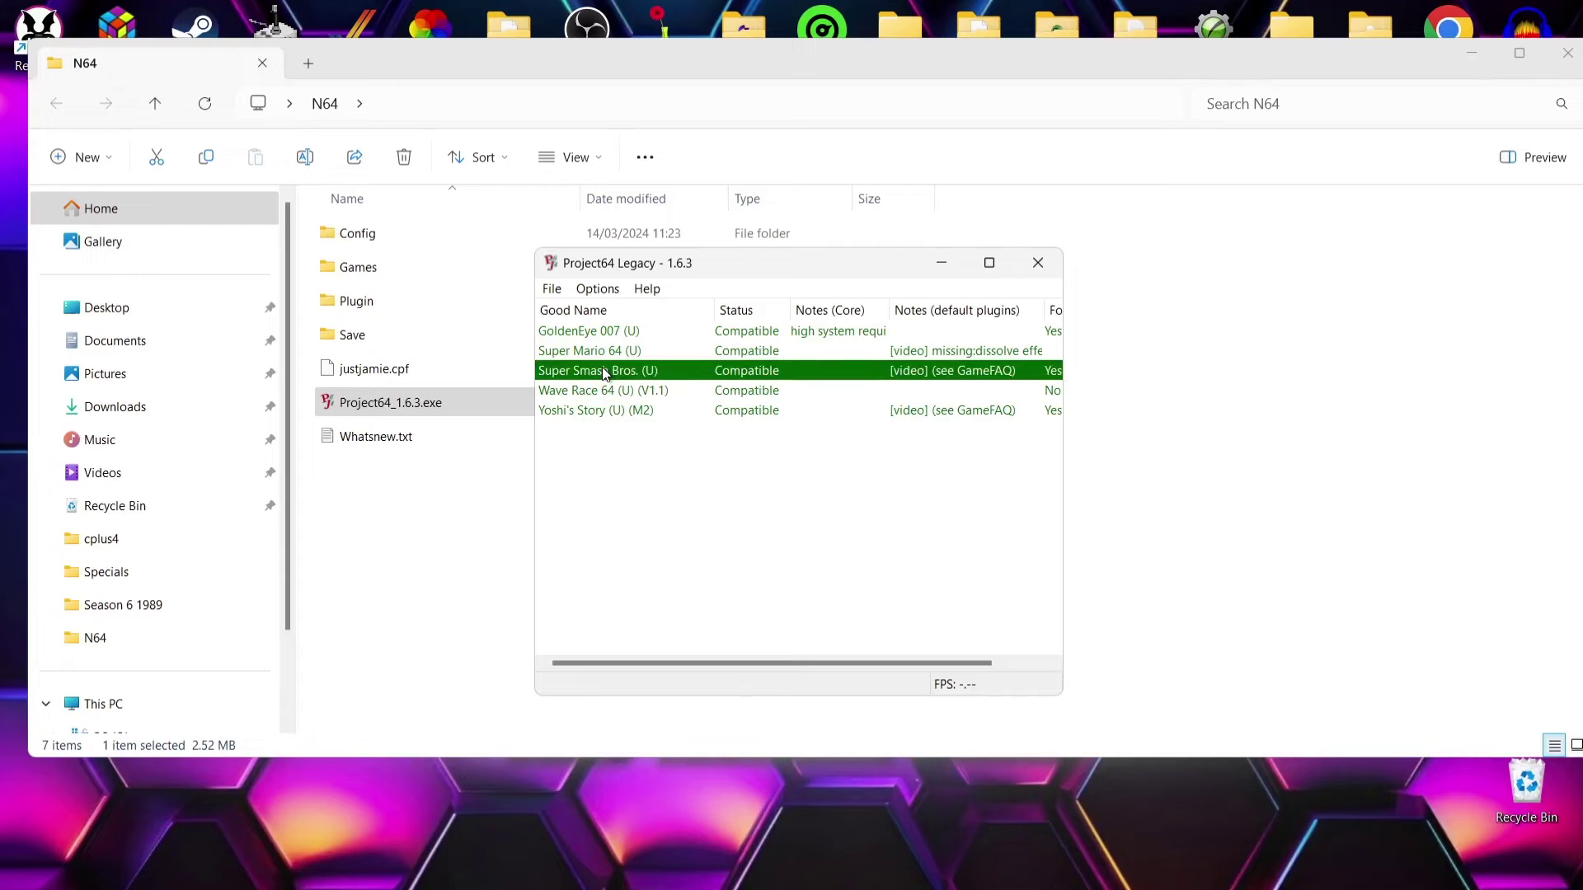
{"action": "left_click", "coordinate": [599, 290]}
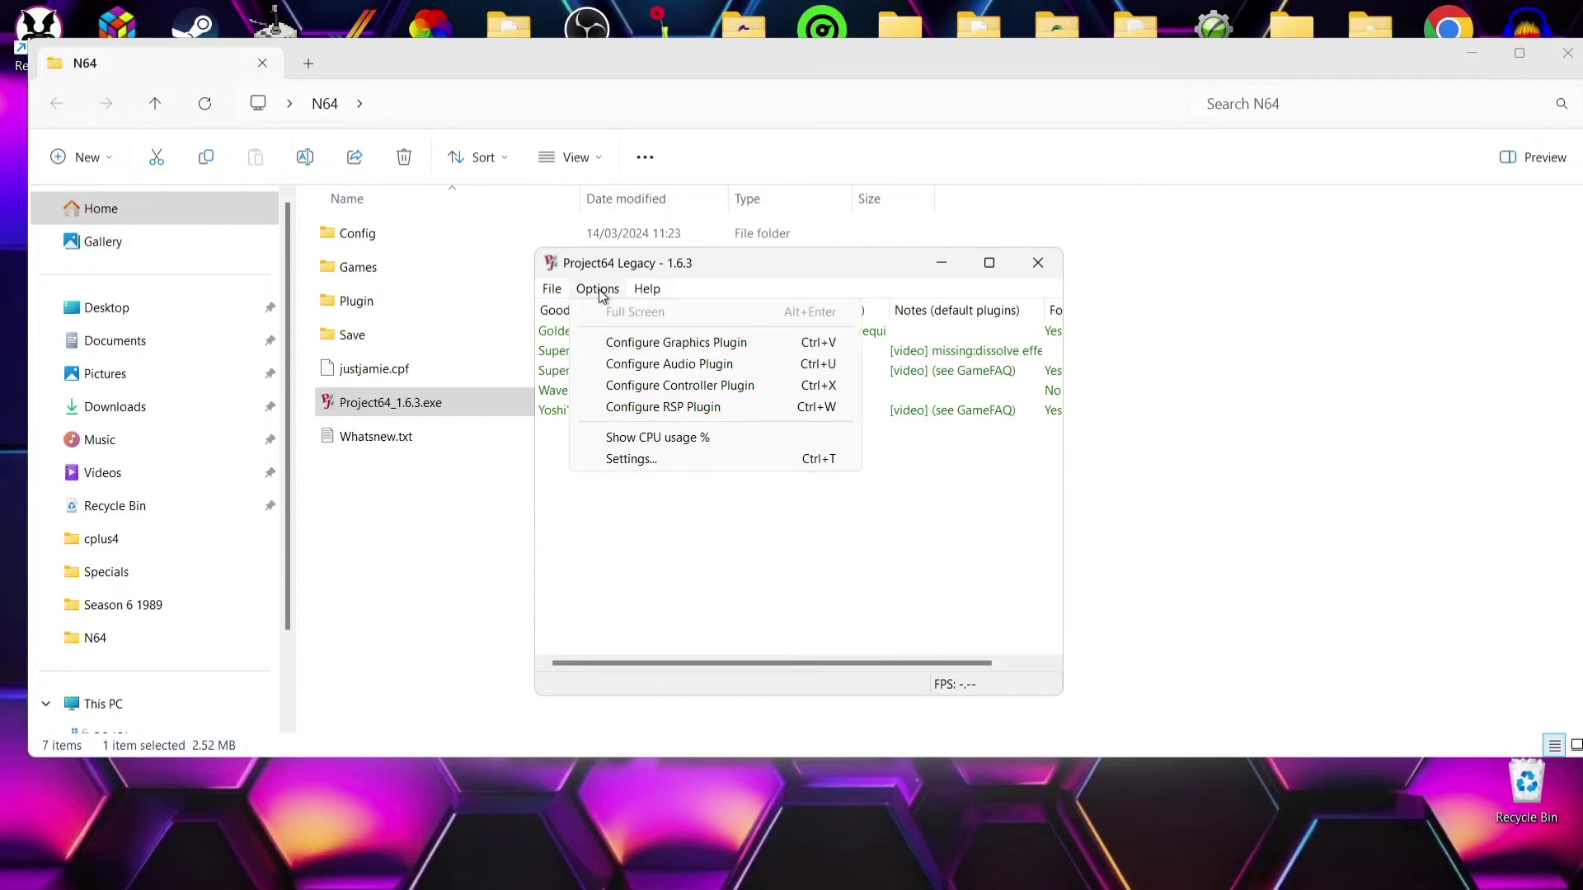
{"action": "left_click", "coordinate": [622, 462]}
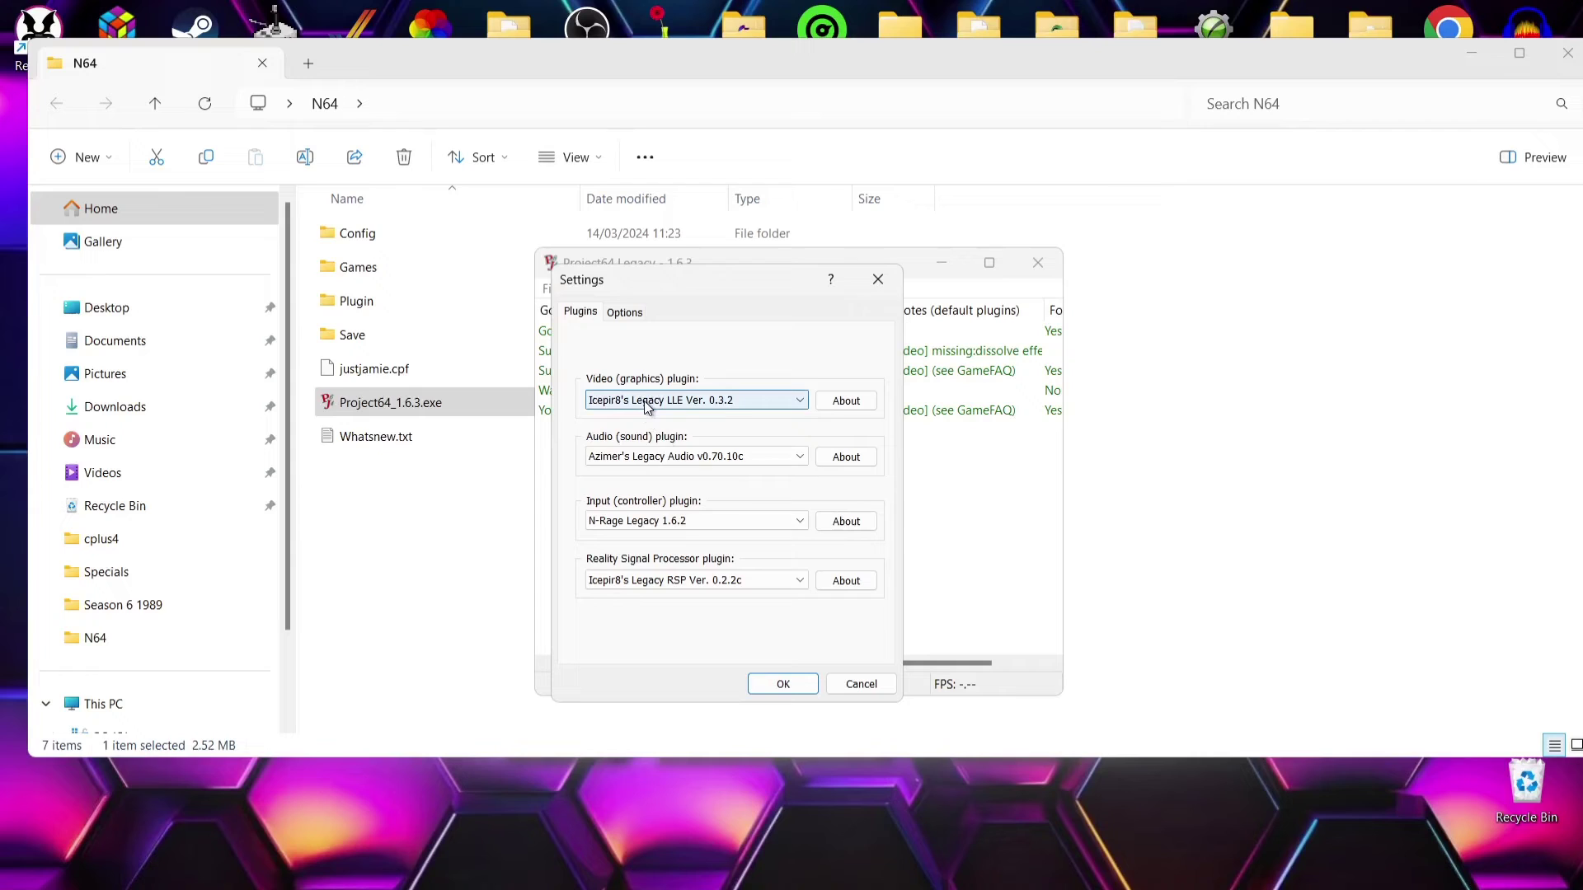
{"action": "left_click", "coordinate": [717, 401]}
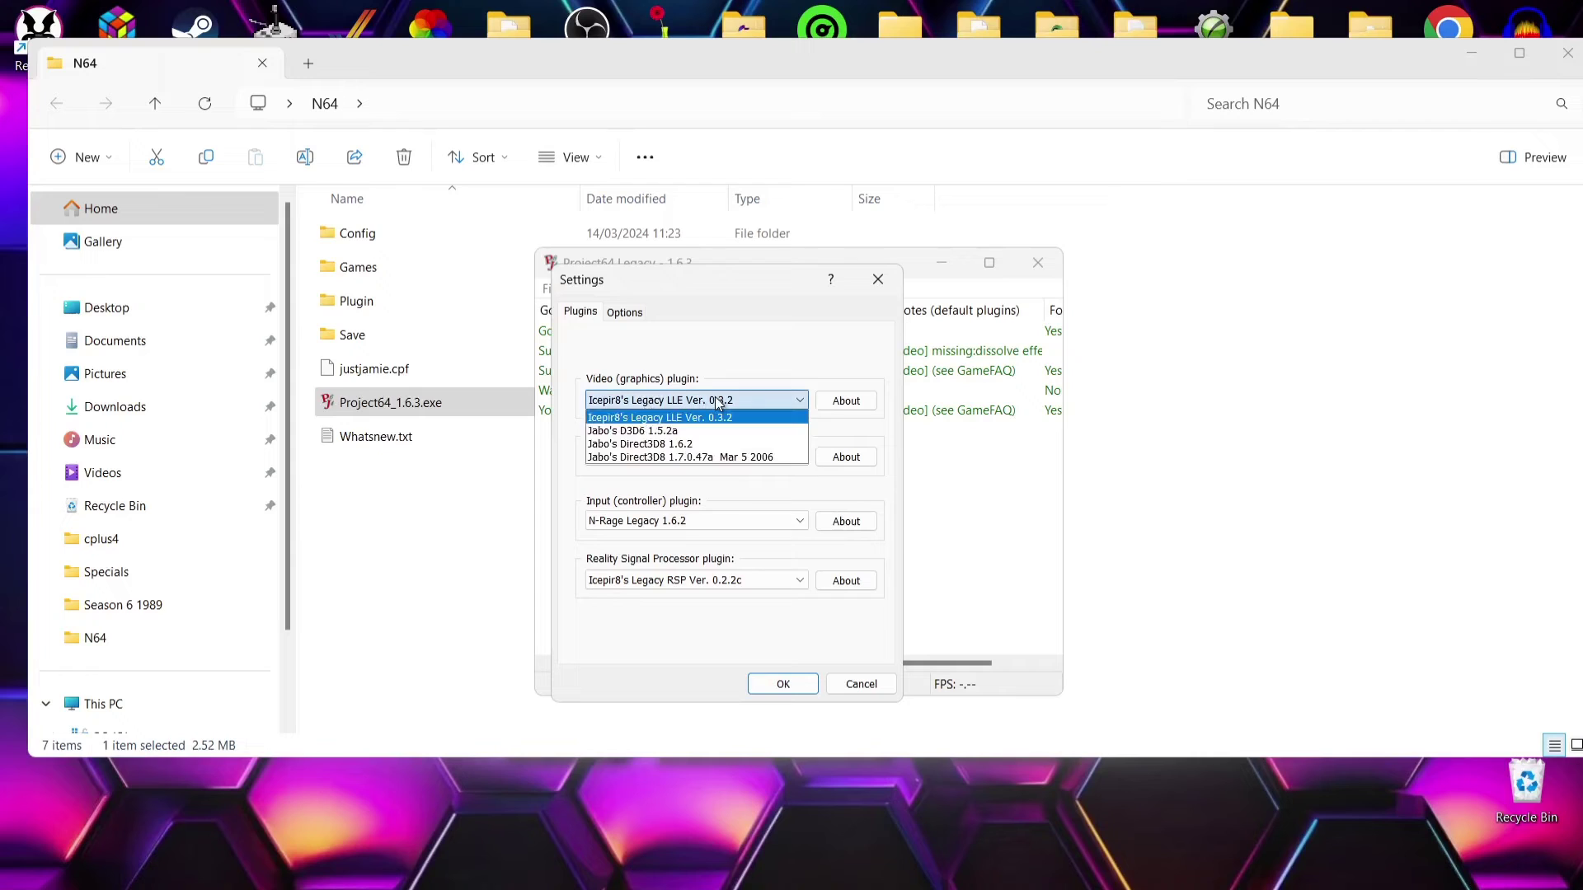
{"action": "left_click", "coordinate": [758, 456]}
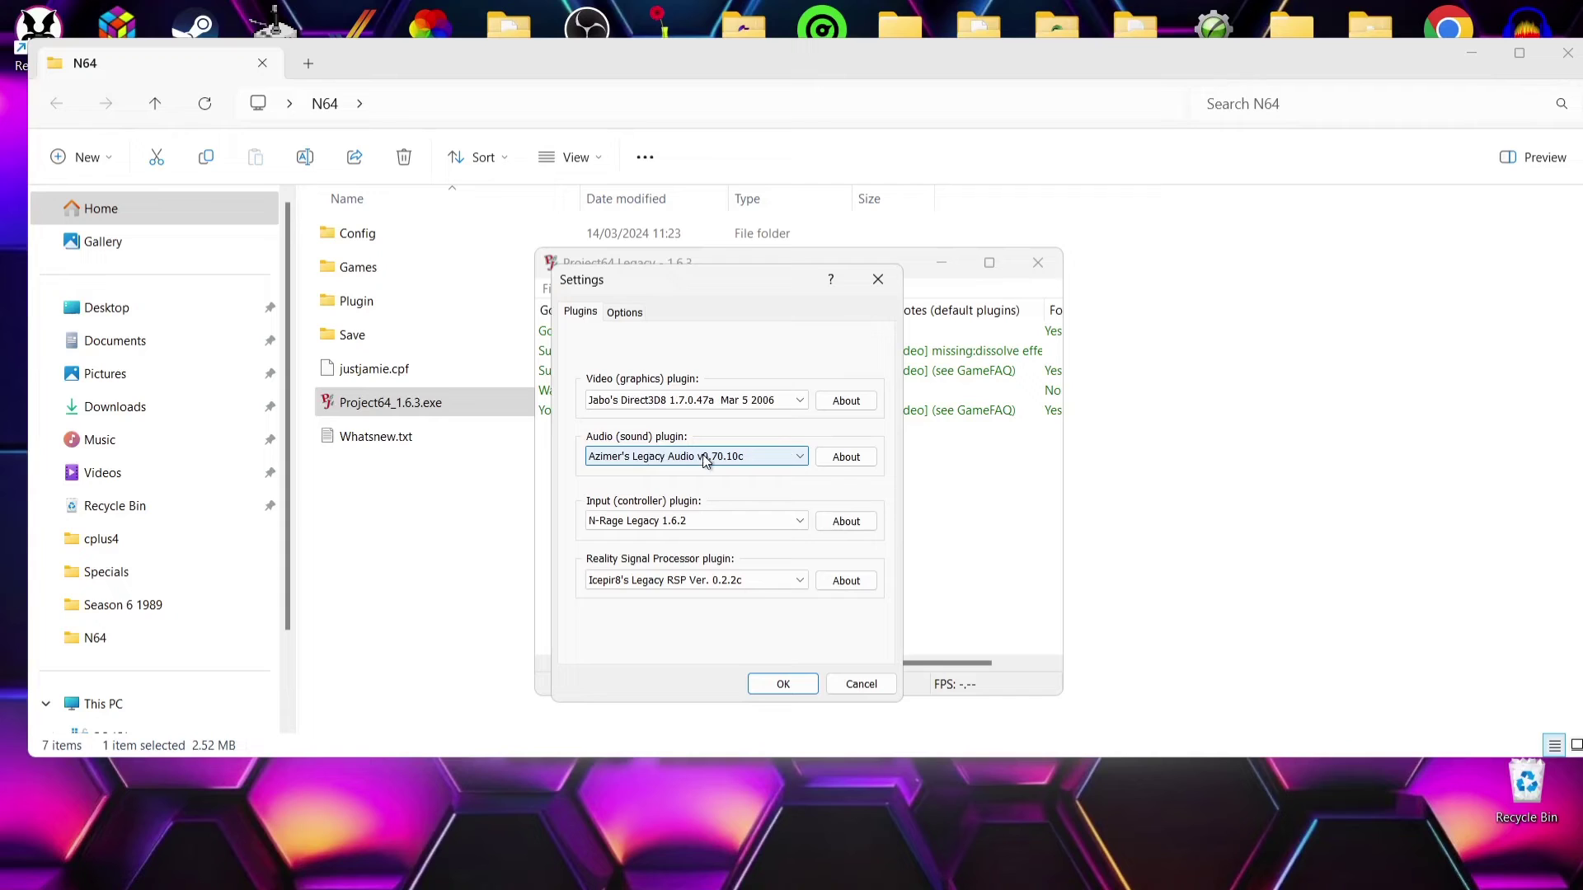
{"action": "left_click", "coordinate": [735, 460]}
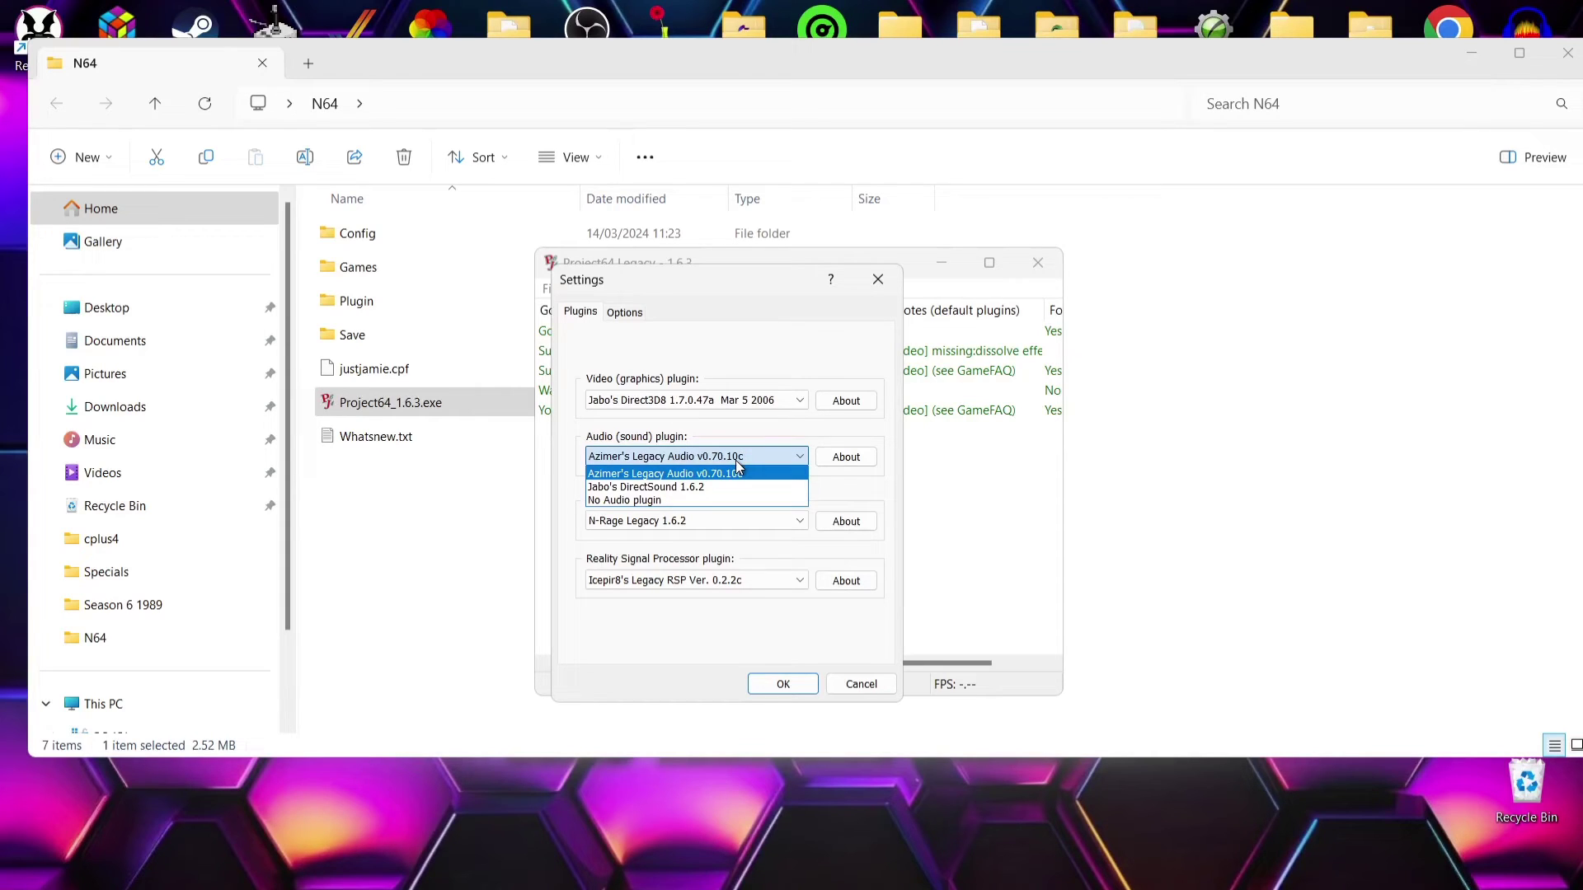
{"action": "left_click", "coordinate": [729, 487]}
{"action": "left_click", "coordinate": [771, 680]}
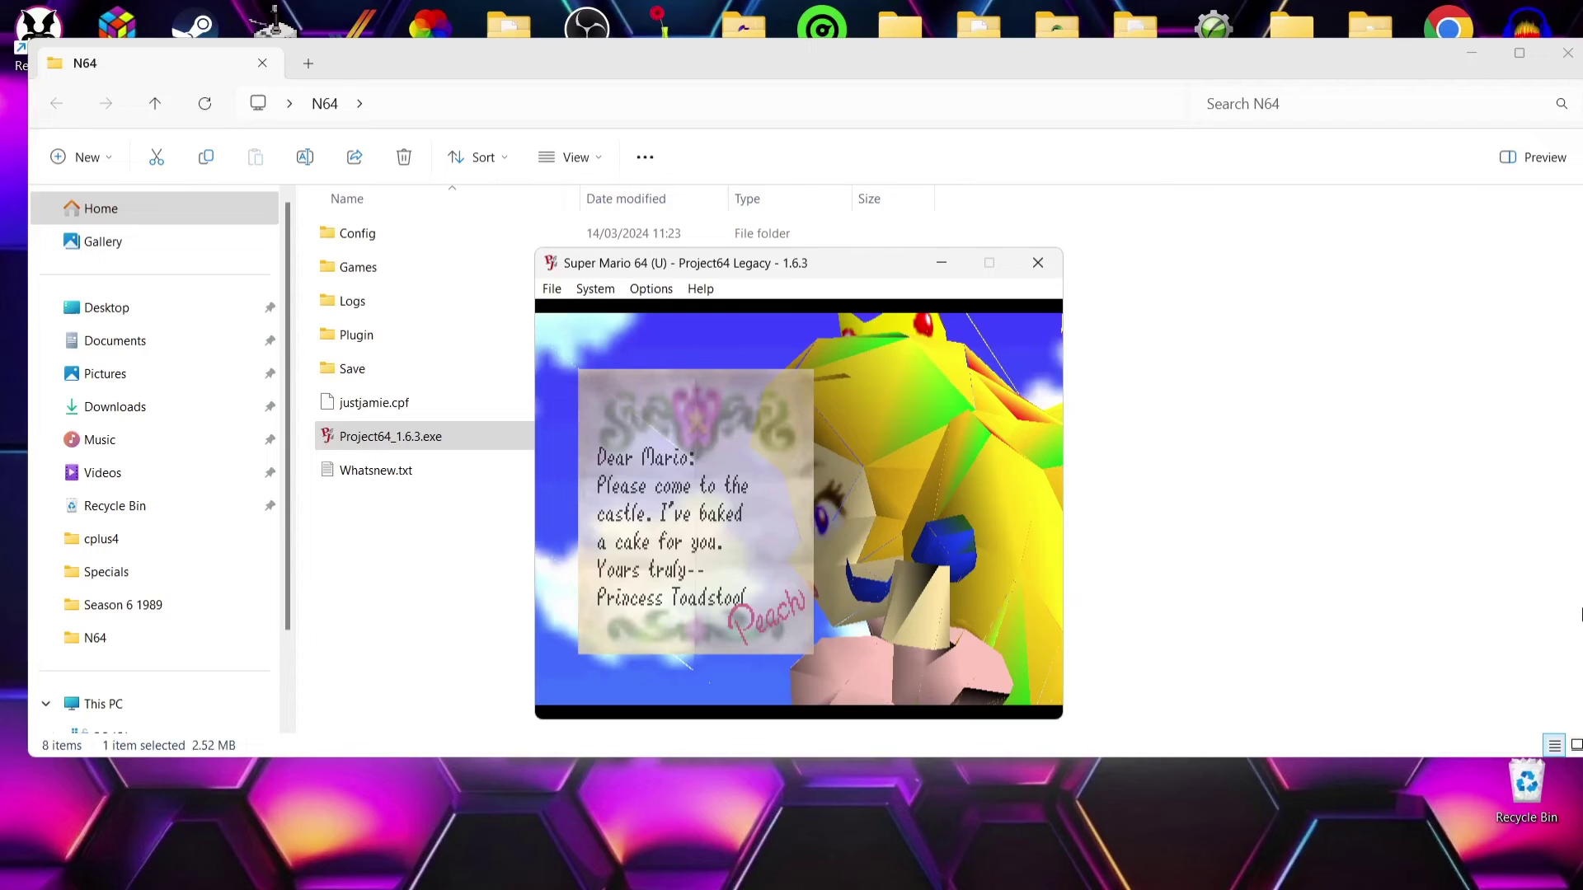
Step: Switch the video plugin to Icepir8's Legacy LLE Ver. 0.3.2 and the audio plugin to Azimer's Legacy Audio v0.70.10c while Super Mario 64 is loaded
{"action": "key", "text": "alt+s"}
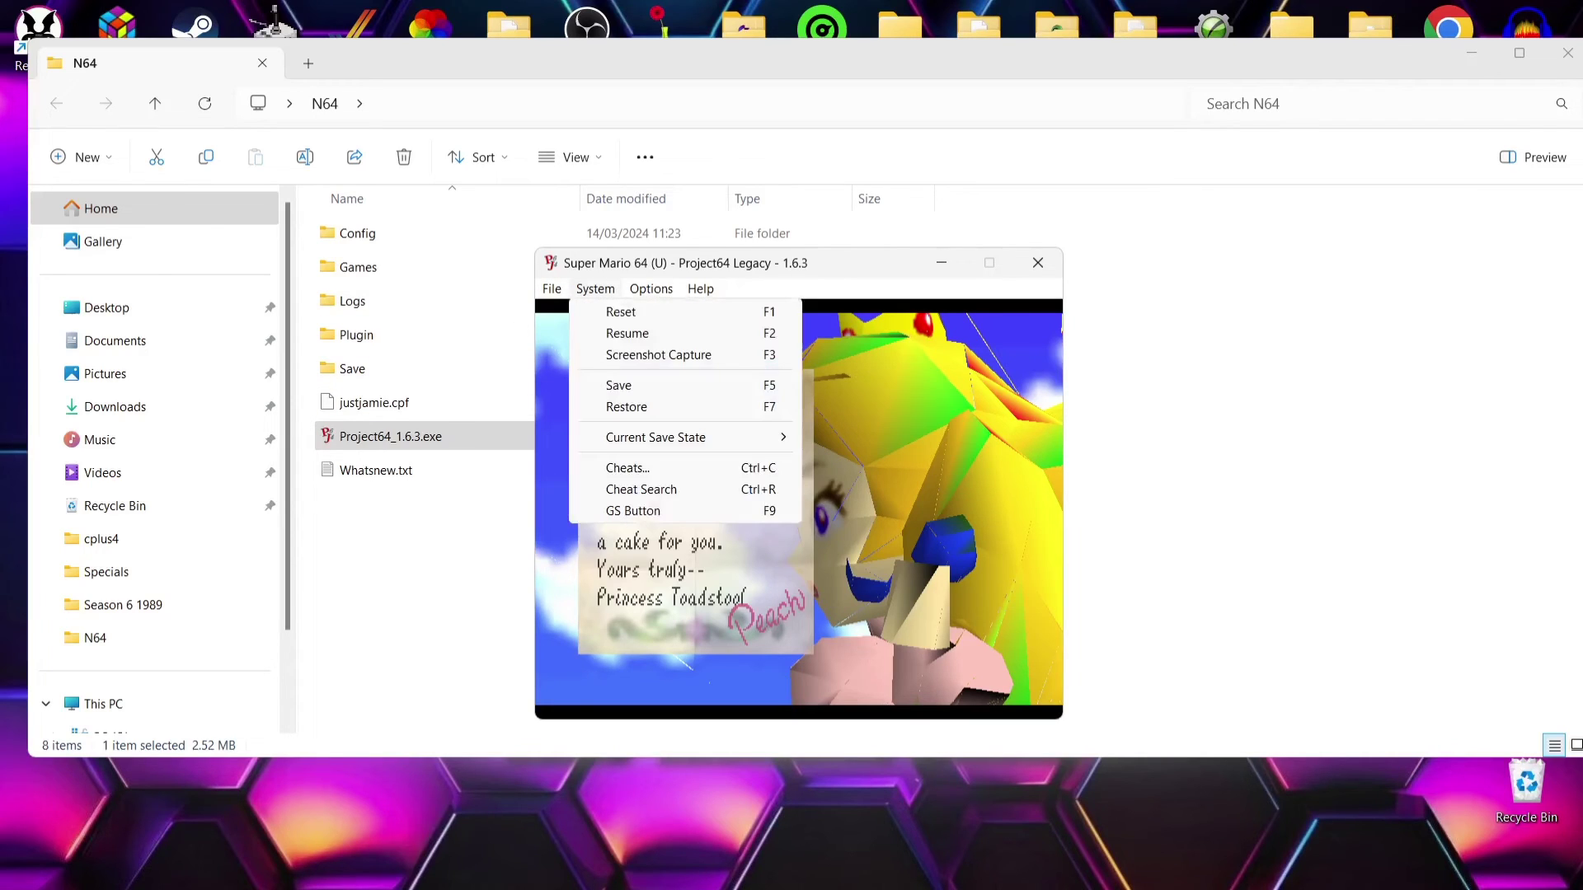
{"action": "key", "text": "Right"}
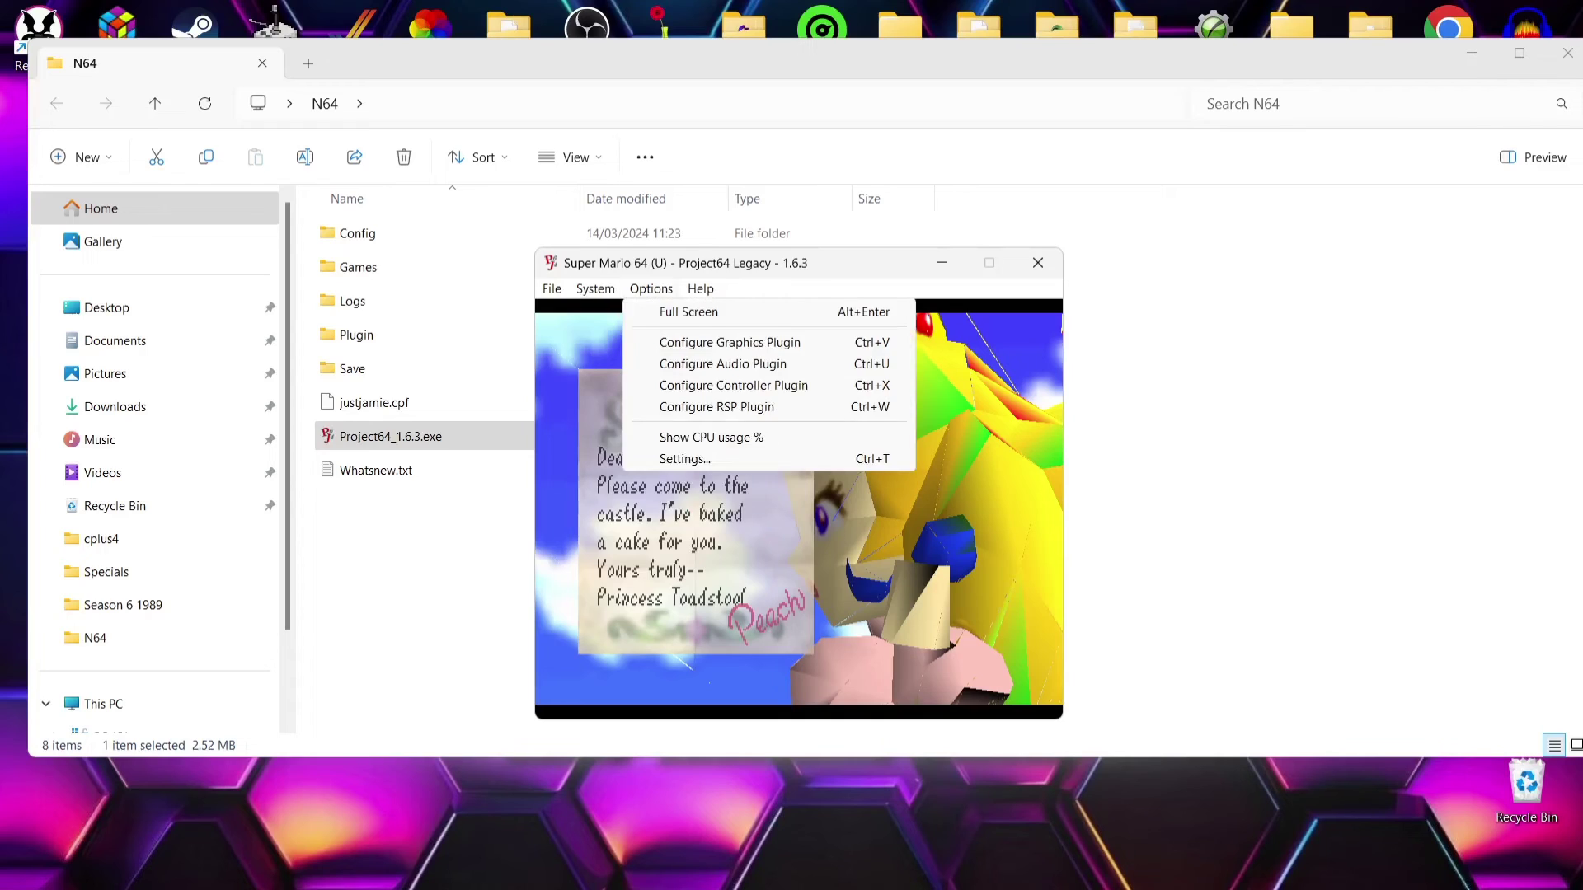
{"action": "left_click", "coordinate": [673, 462]}
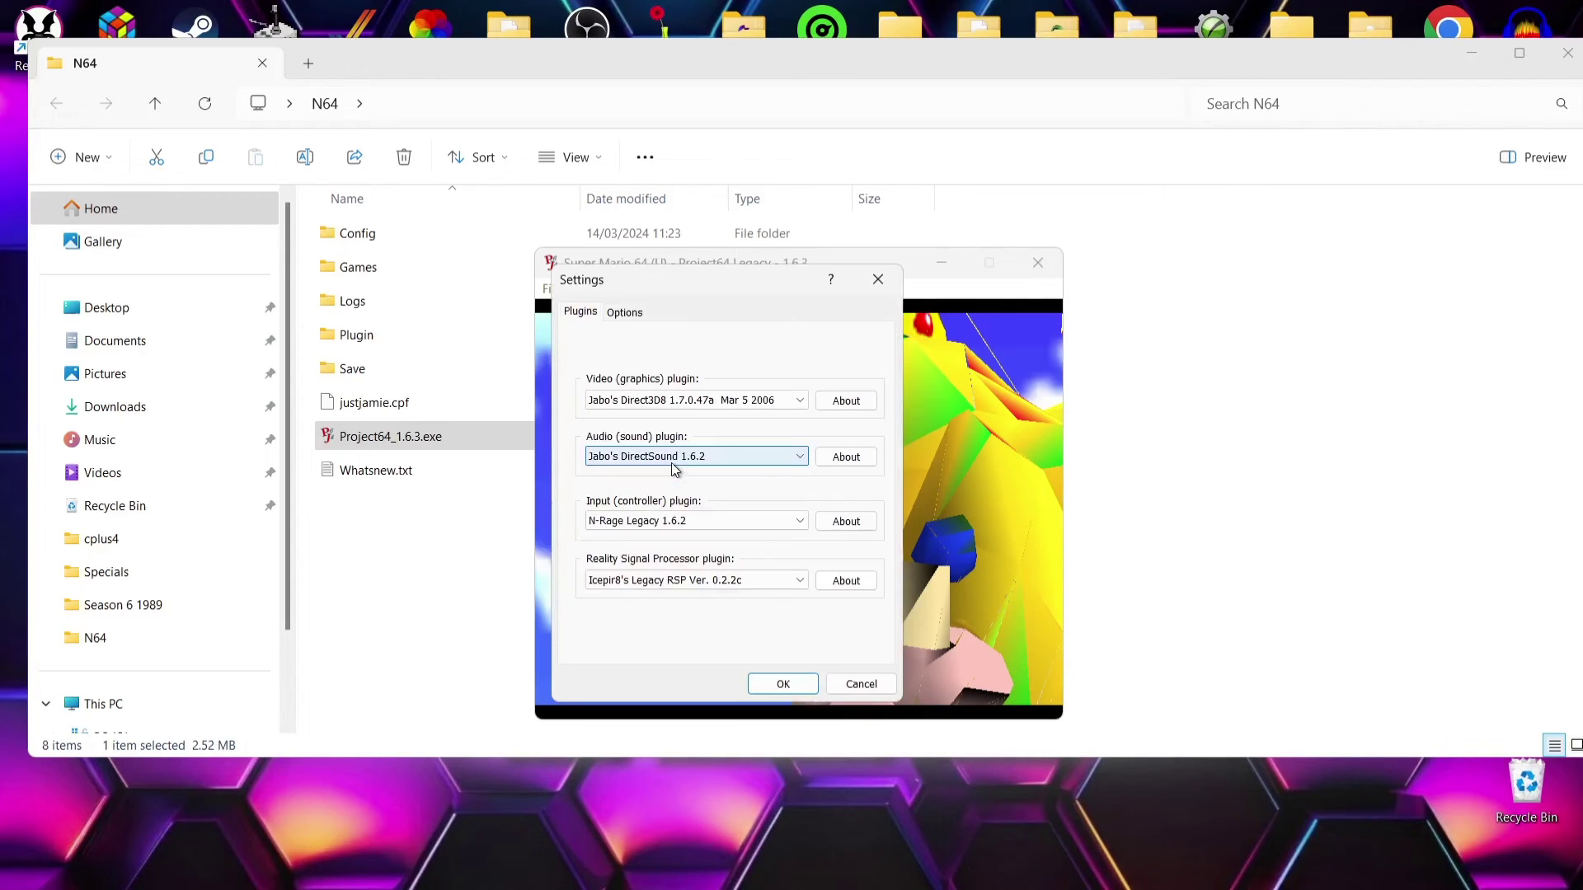
{"action": "left_click", "coordinate": [681, 401]}
{"action": "left_click", "coordinate": [680, 417]}
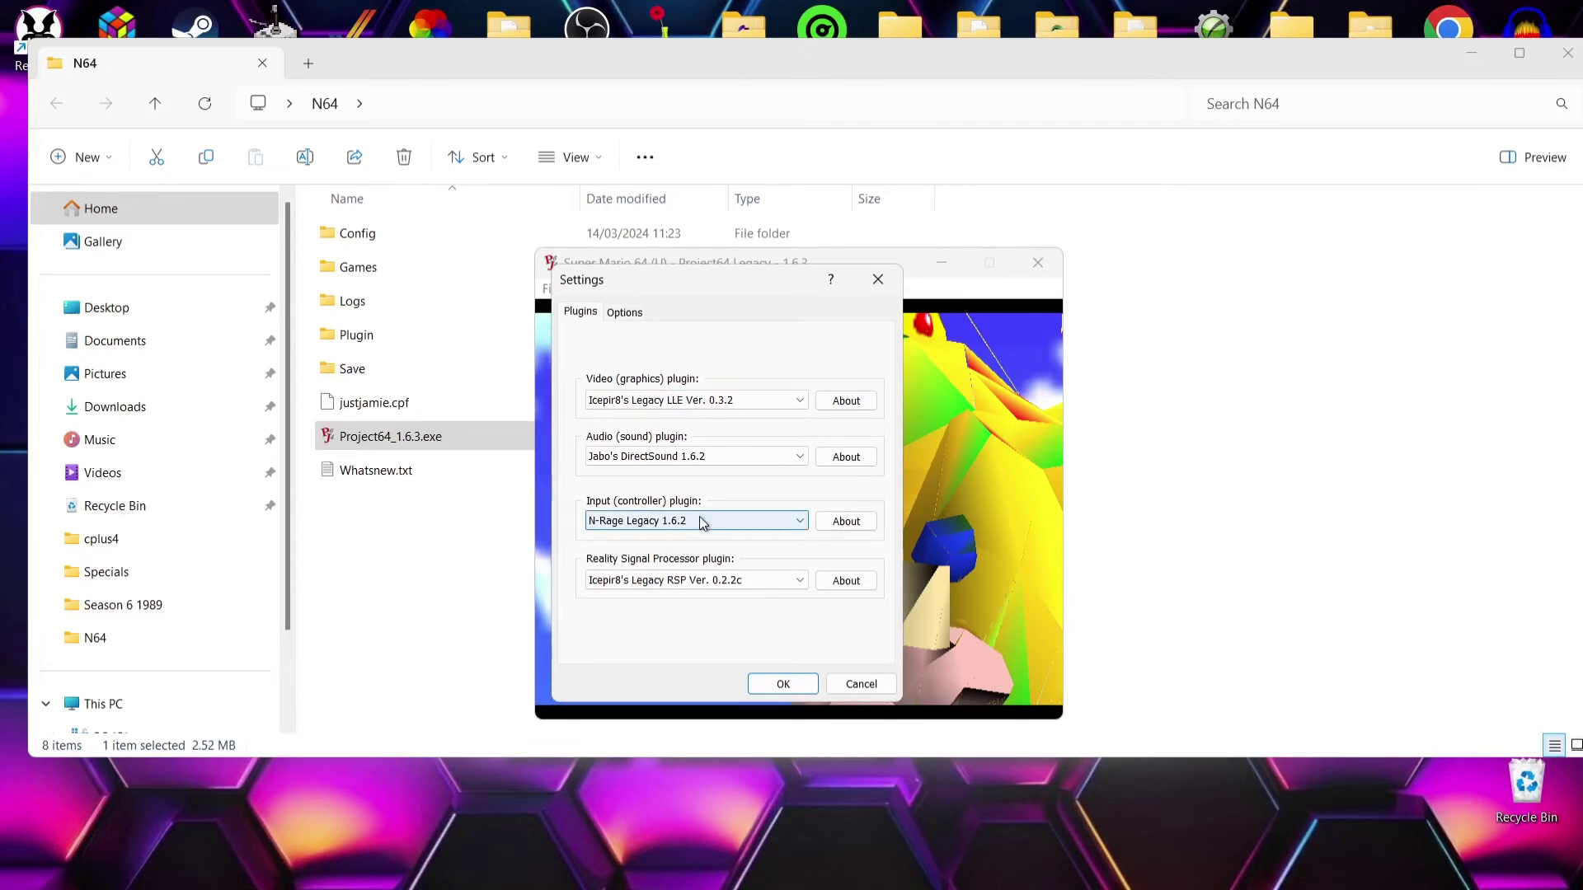
{"action": "left_click", "coordinate": [694, 459]}
{"action": "left_click", "coordinate": [693, 474]}
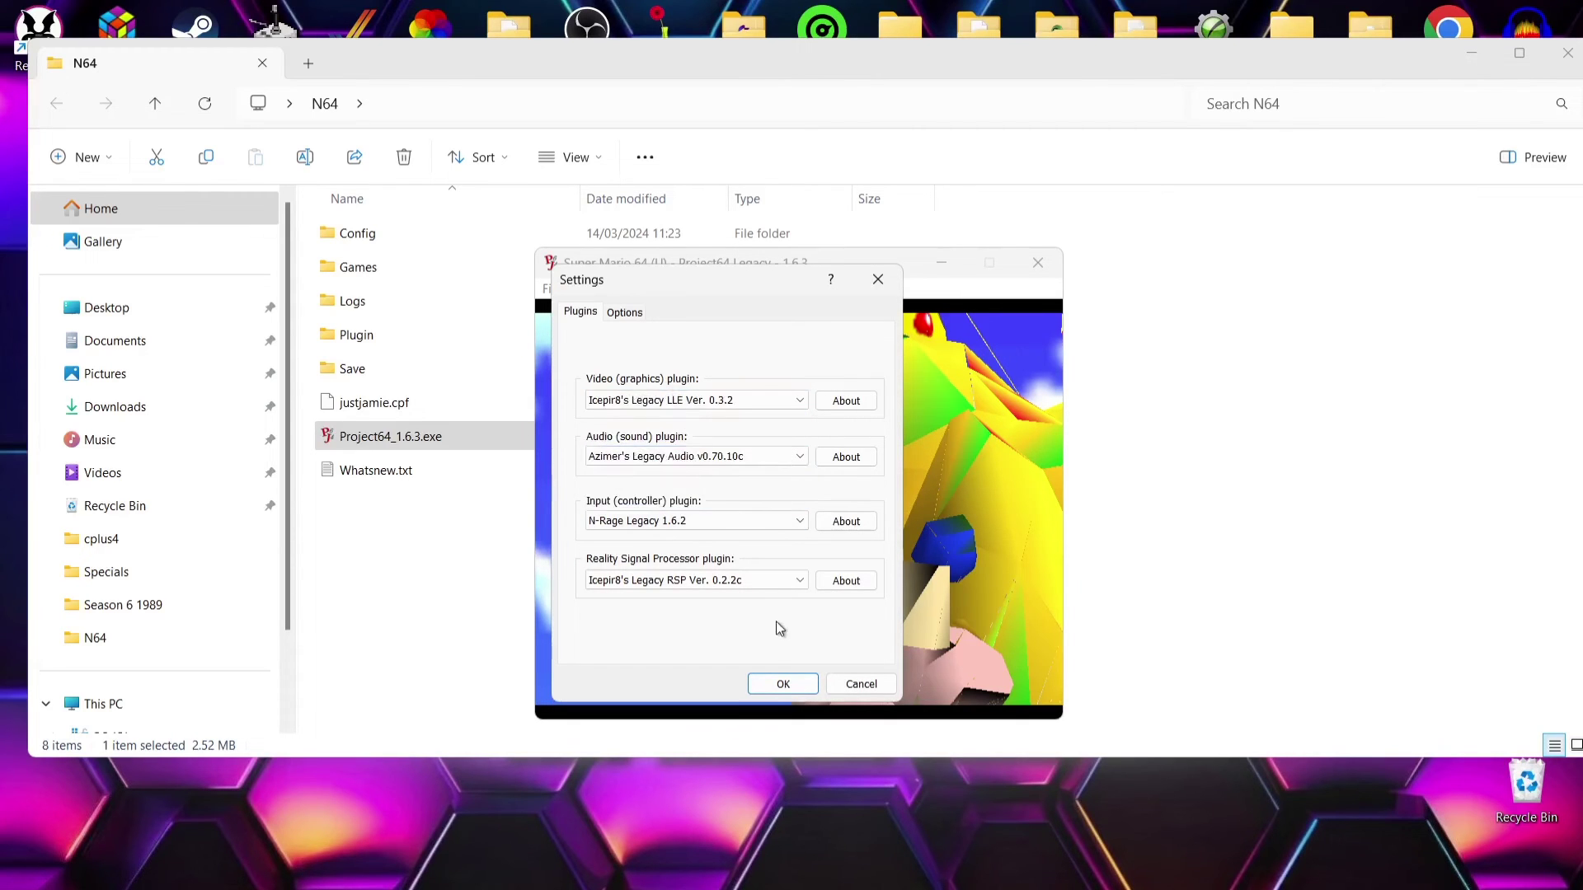
{"action": "left_click", "coordinate": [783, 684]}
Step: View Super Mario 64 briefly in full screen and end its emulation to return to the game list
{"action": "key", "text": "alt+Return"}
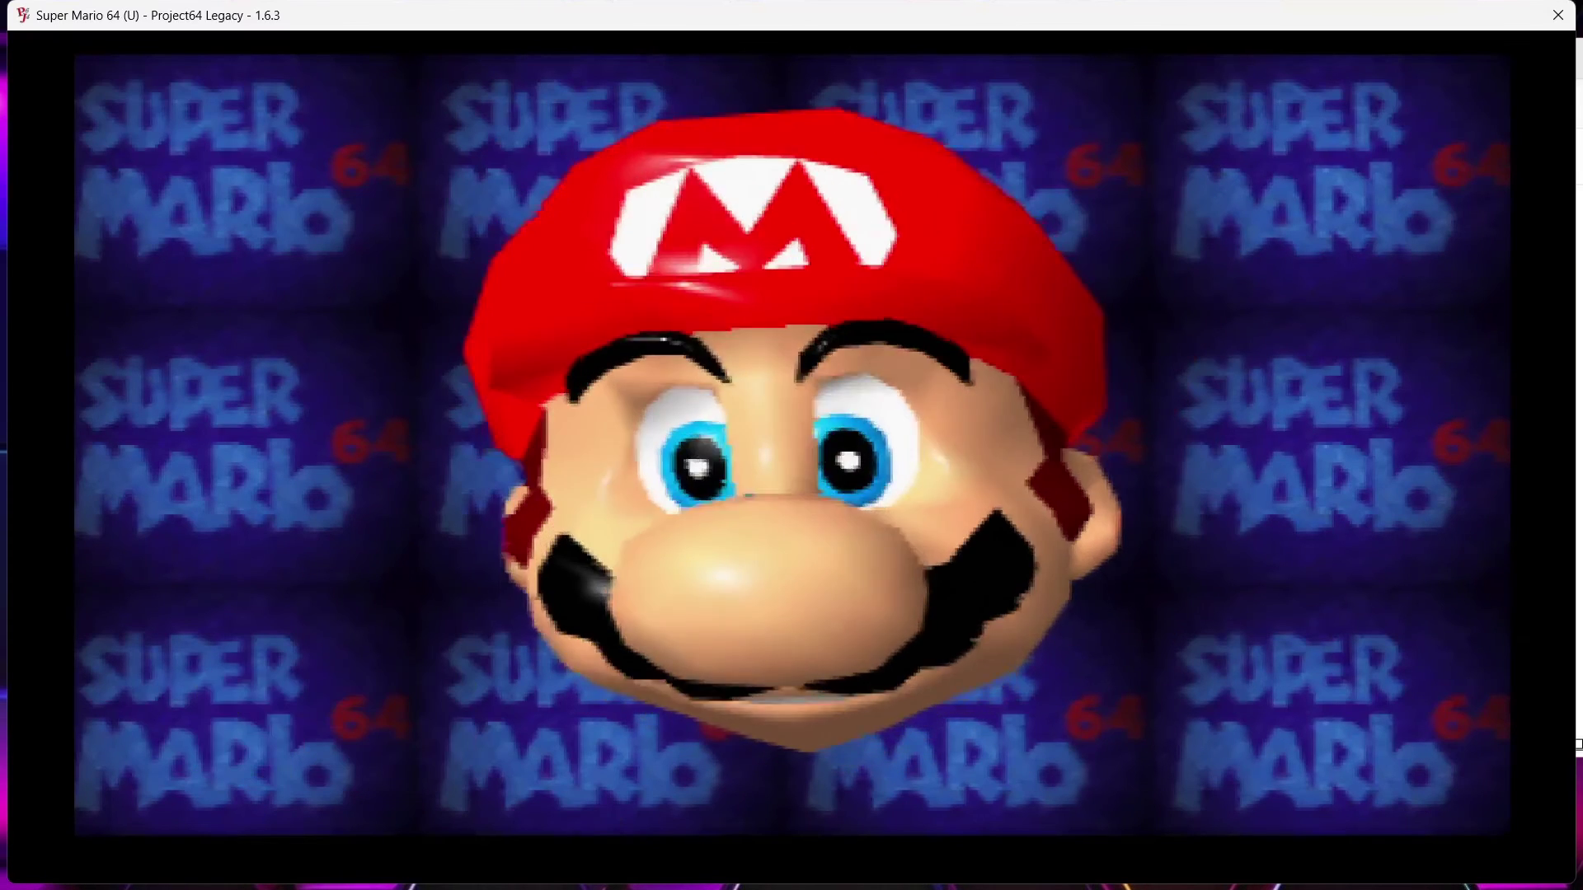
{"action": "key", "text": "alt+Return"}
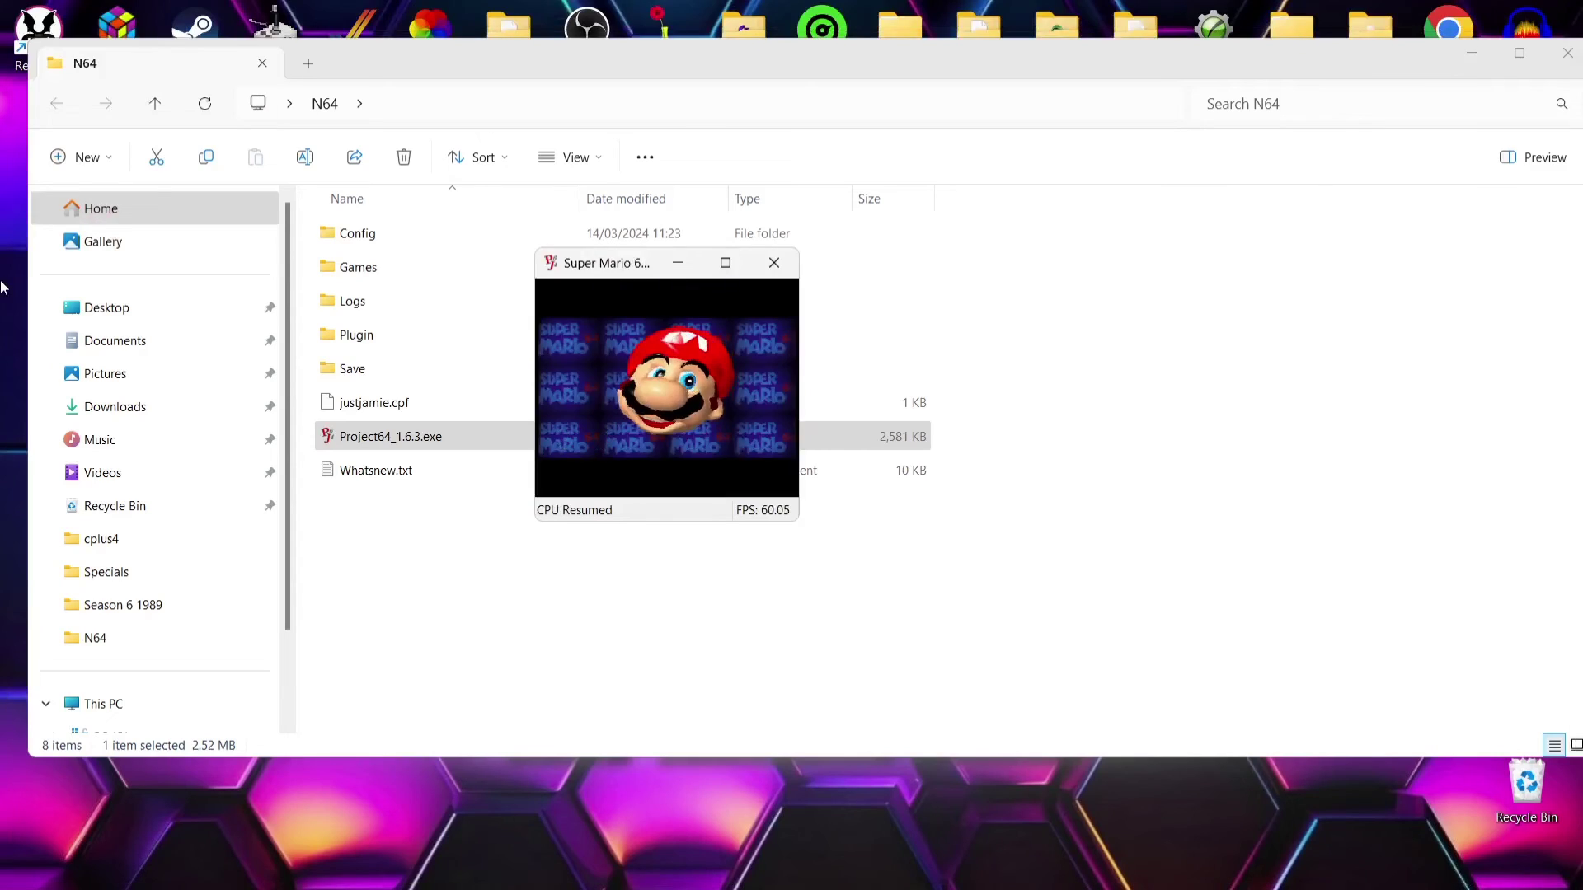
{"action": "key", "text": "F4"}
{"action": "left_click", "coordinate": [598, 289]}
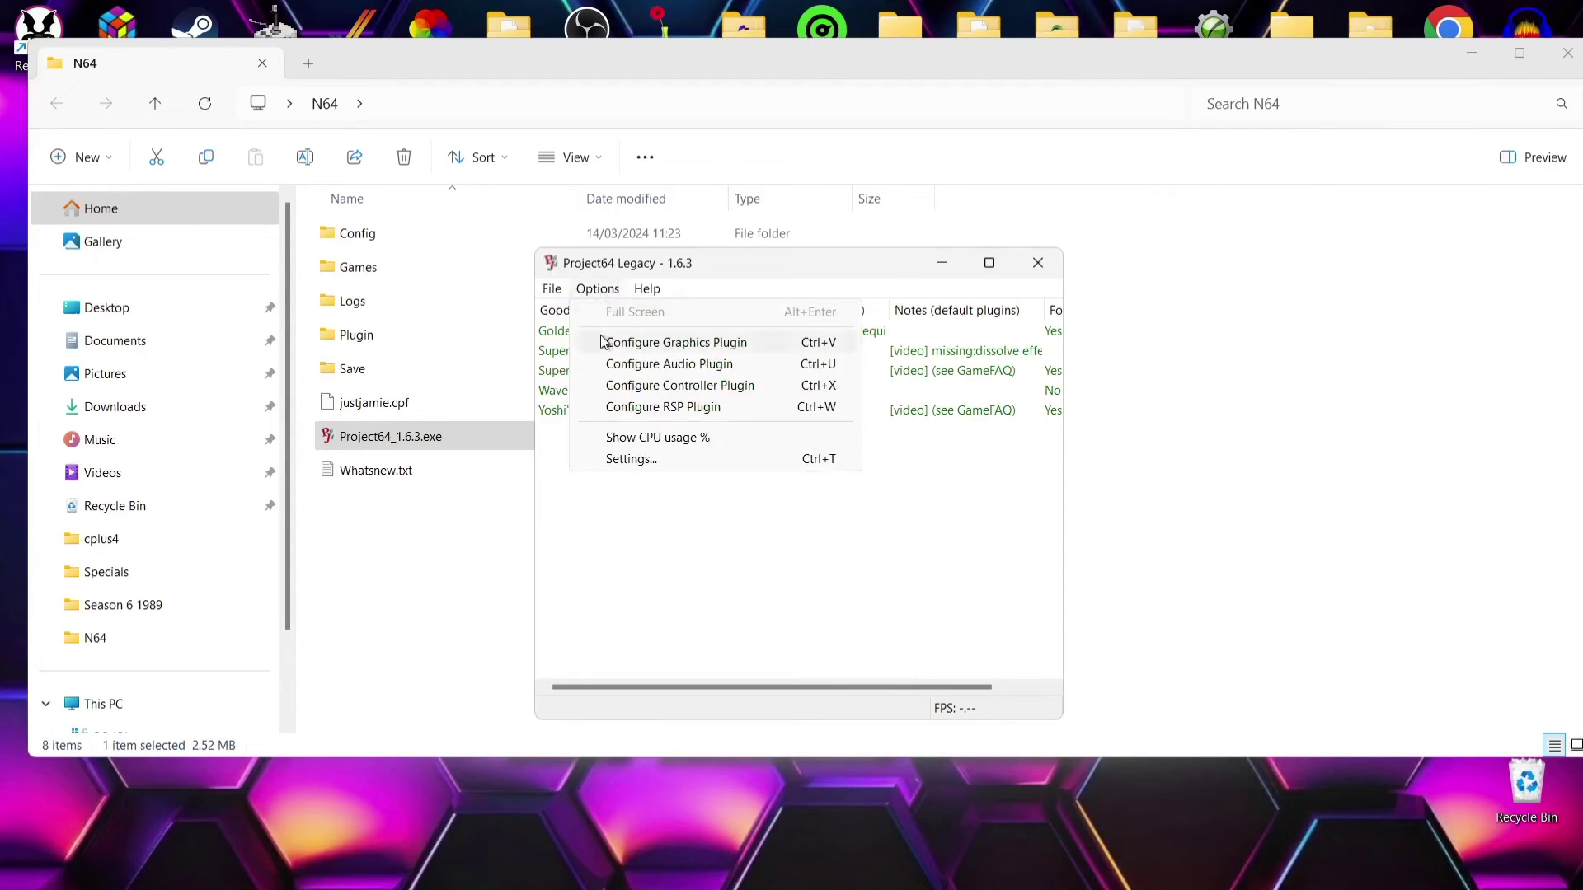
{"action": "left_click", "coordinate": [739, 343]}
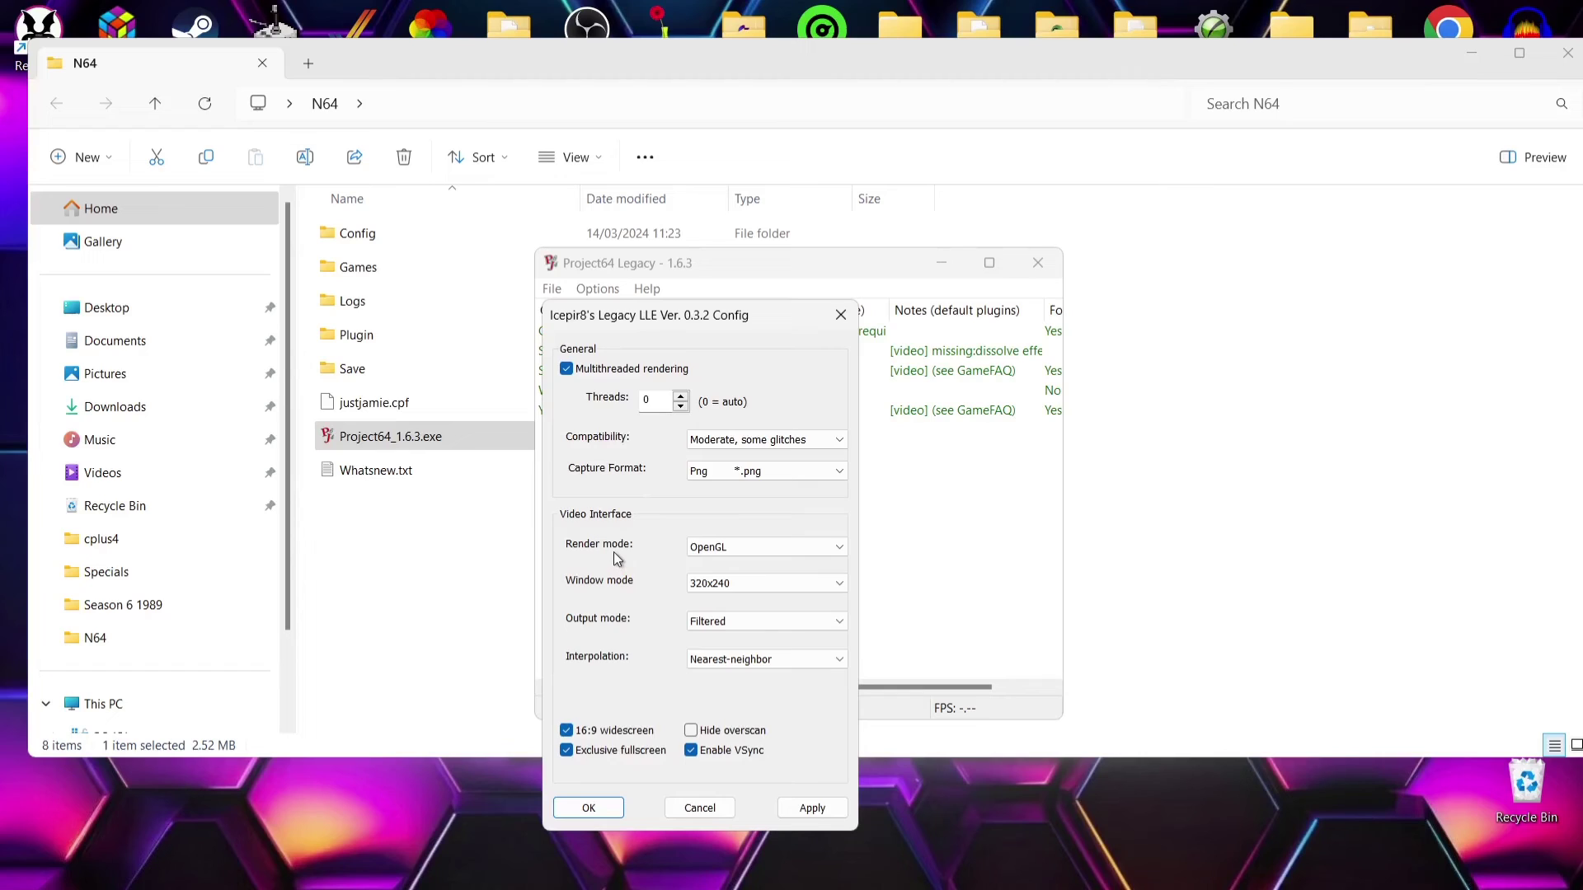
{"action": "left_click", "coordinate": [778, 552]}
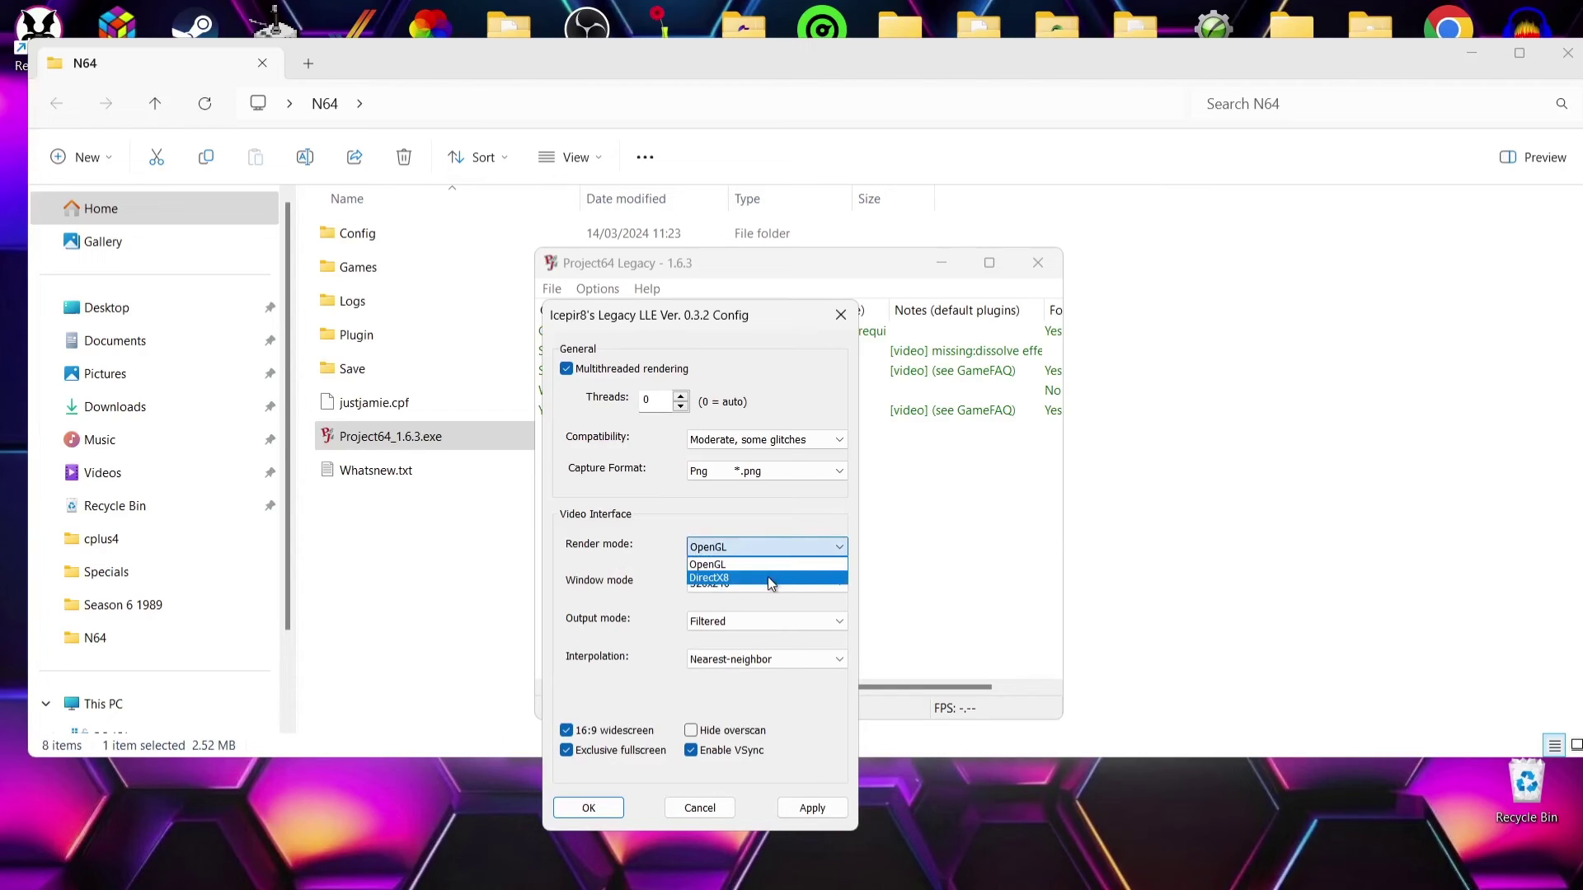
{"action": "left_click", "coordinate": [769, 578]}
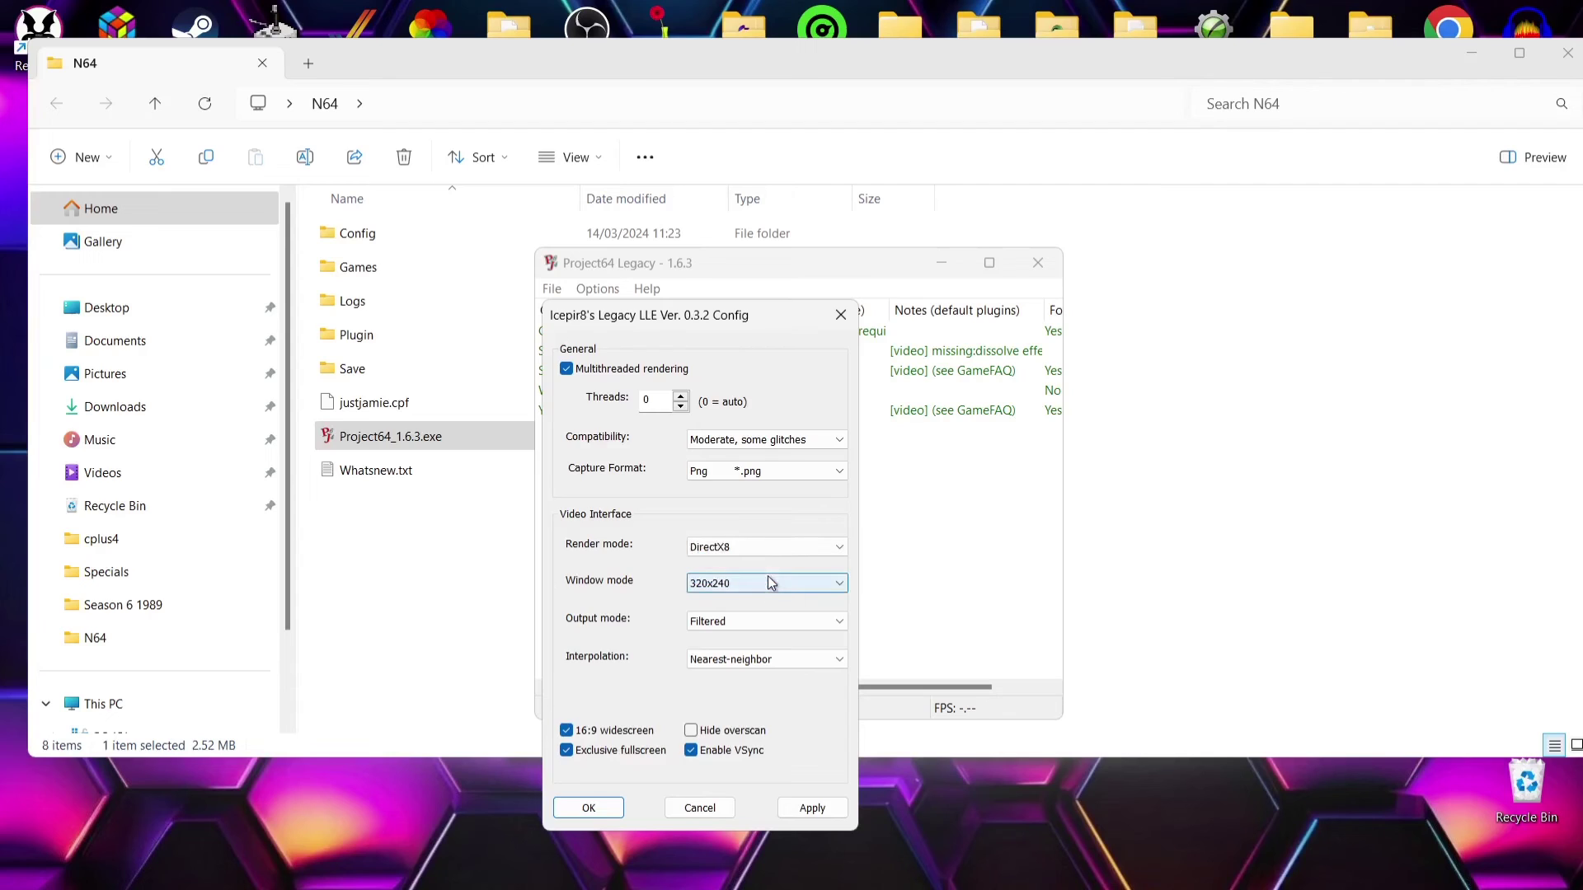
{"action": "left_click", "coordinate": [841, 315]}
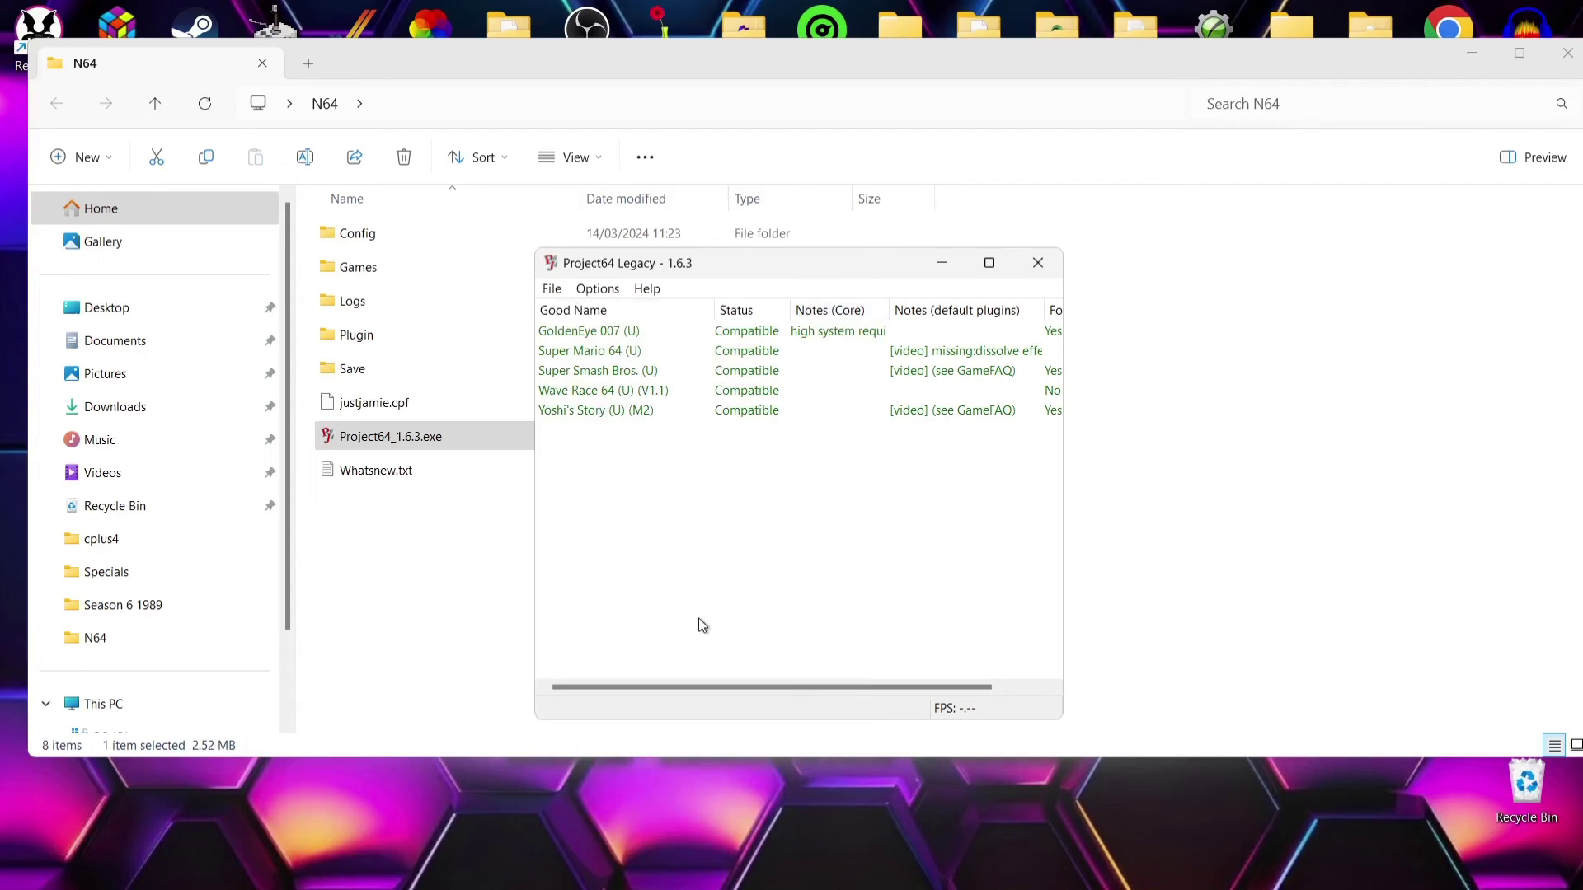
Step: Select Jabo's Direct3D8 1.6.2 as the video plugin and confirm the settings
{"action": "left_click", "coordinate": [595, 289]}
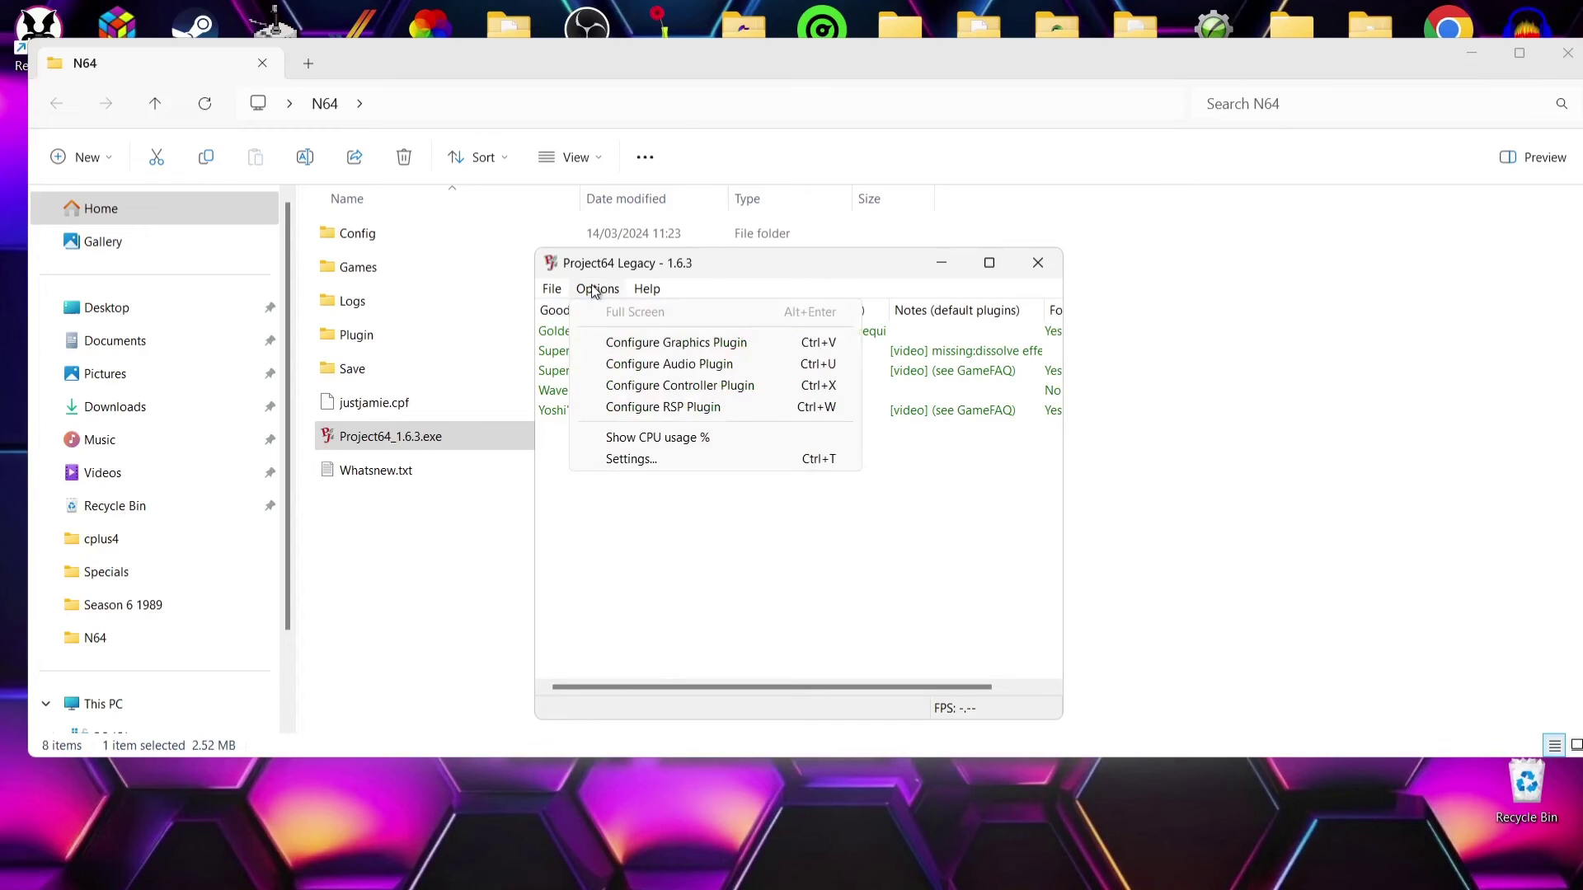
{"action": "left_click", "coordinate": [595, 289]}
{"action": "left_click", "coordinate": [597, 289]}
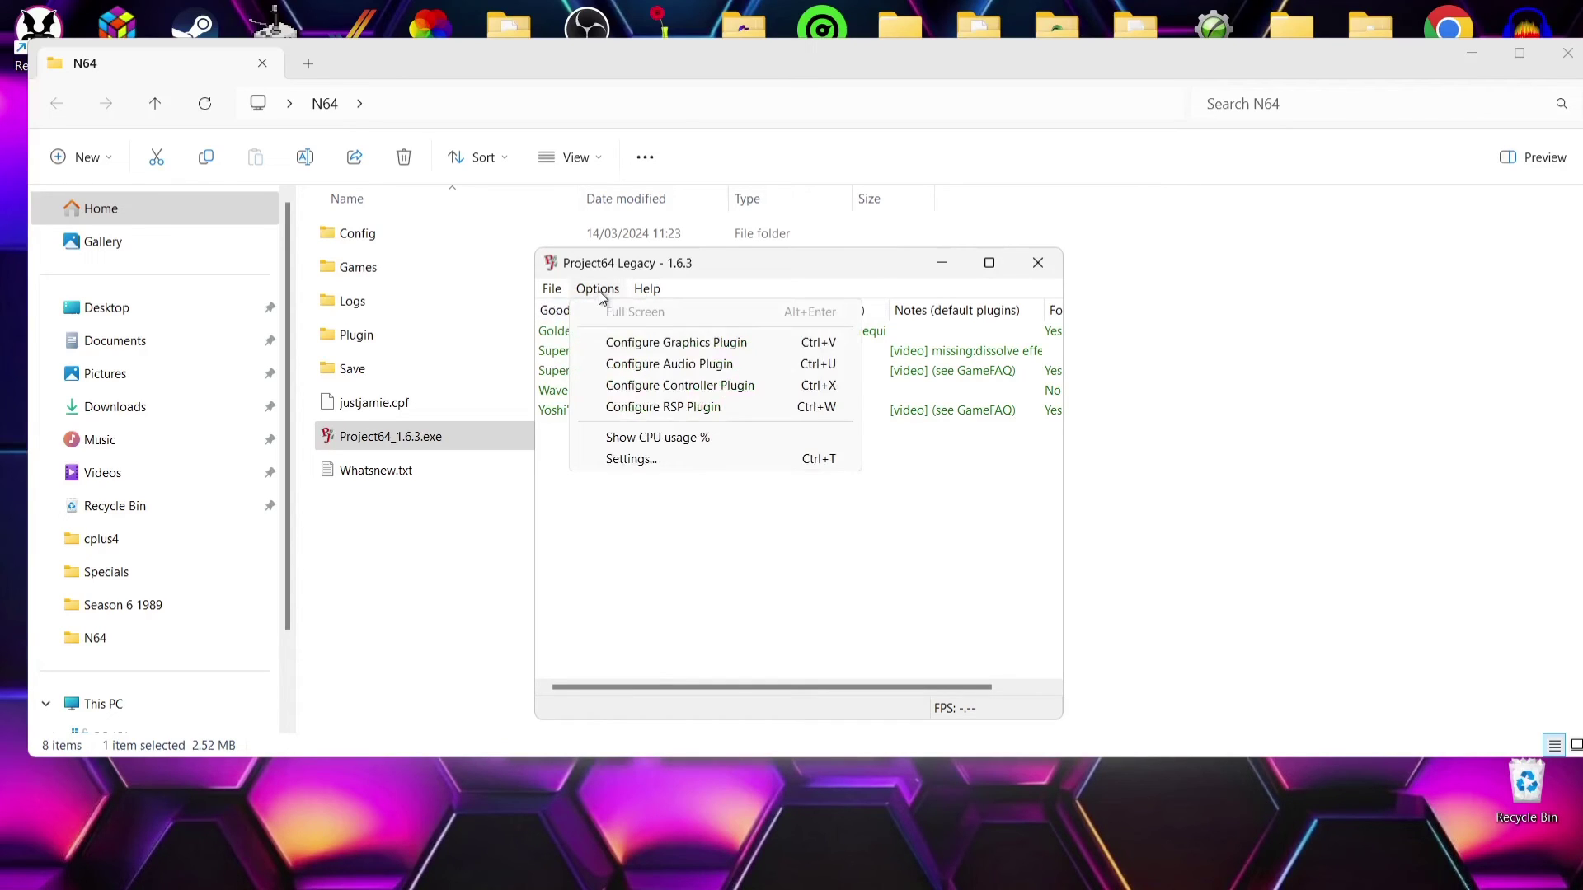
{"action": "left_click", "coordinate": [659, 460]}
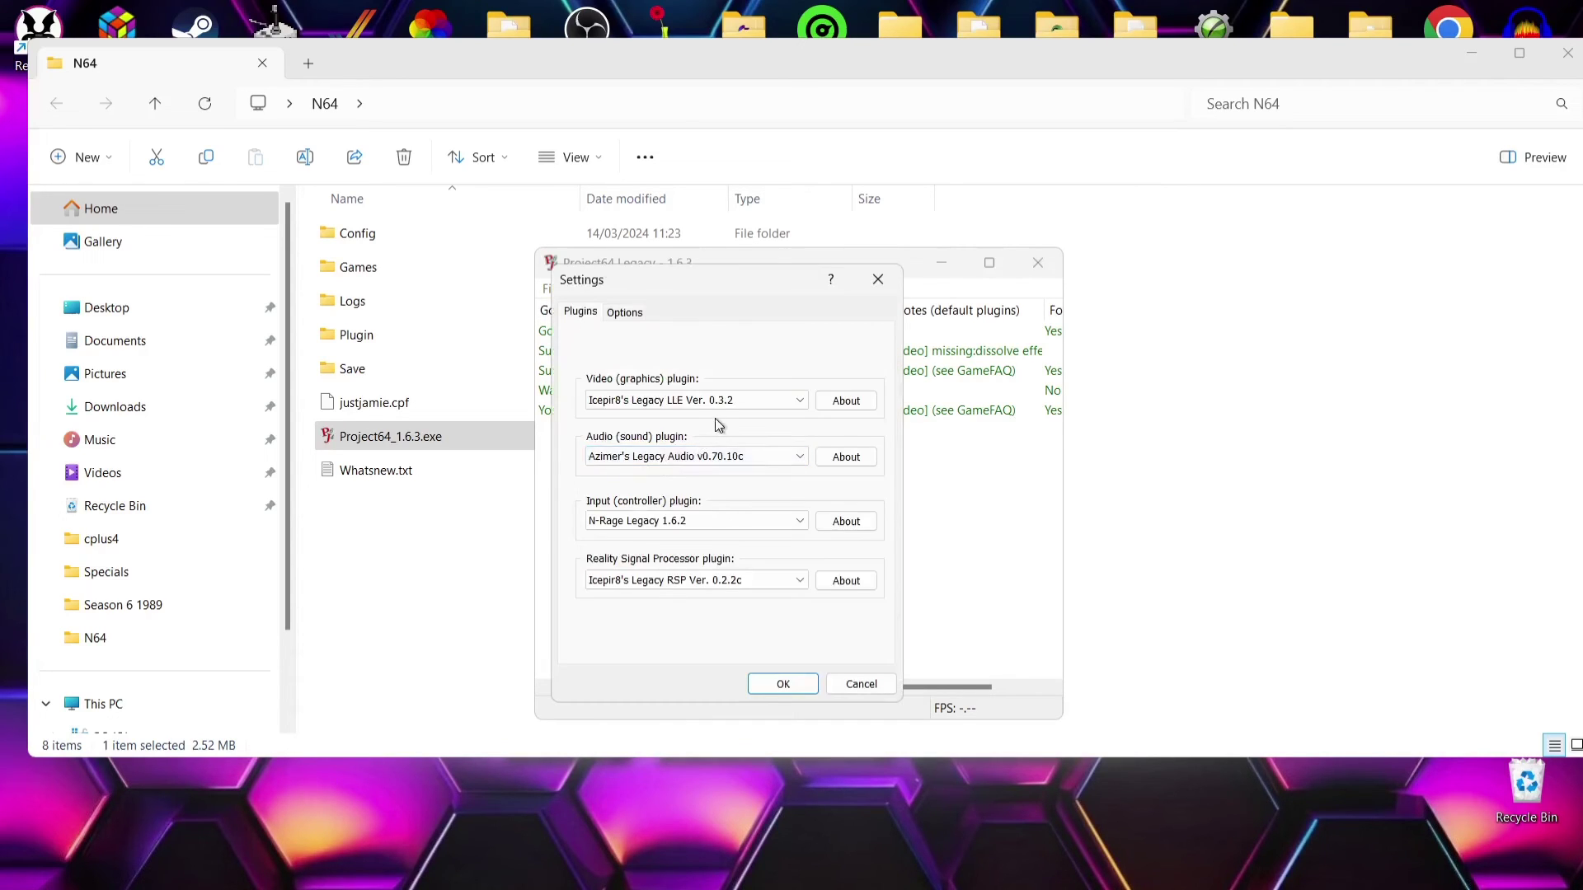
{"action": "left_click", "coordinate": [722, 411]}
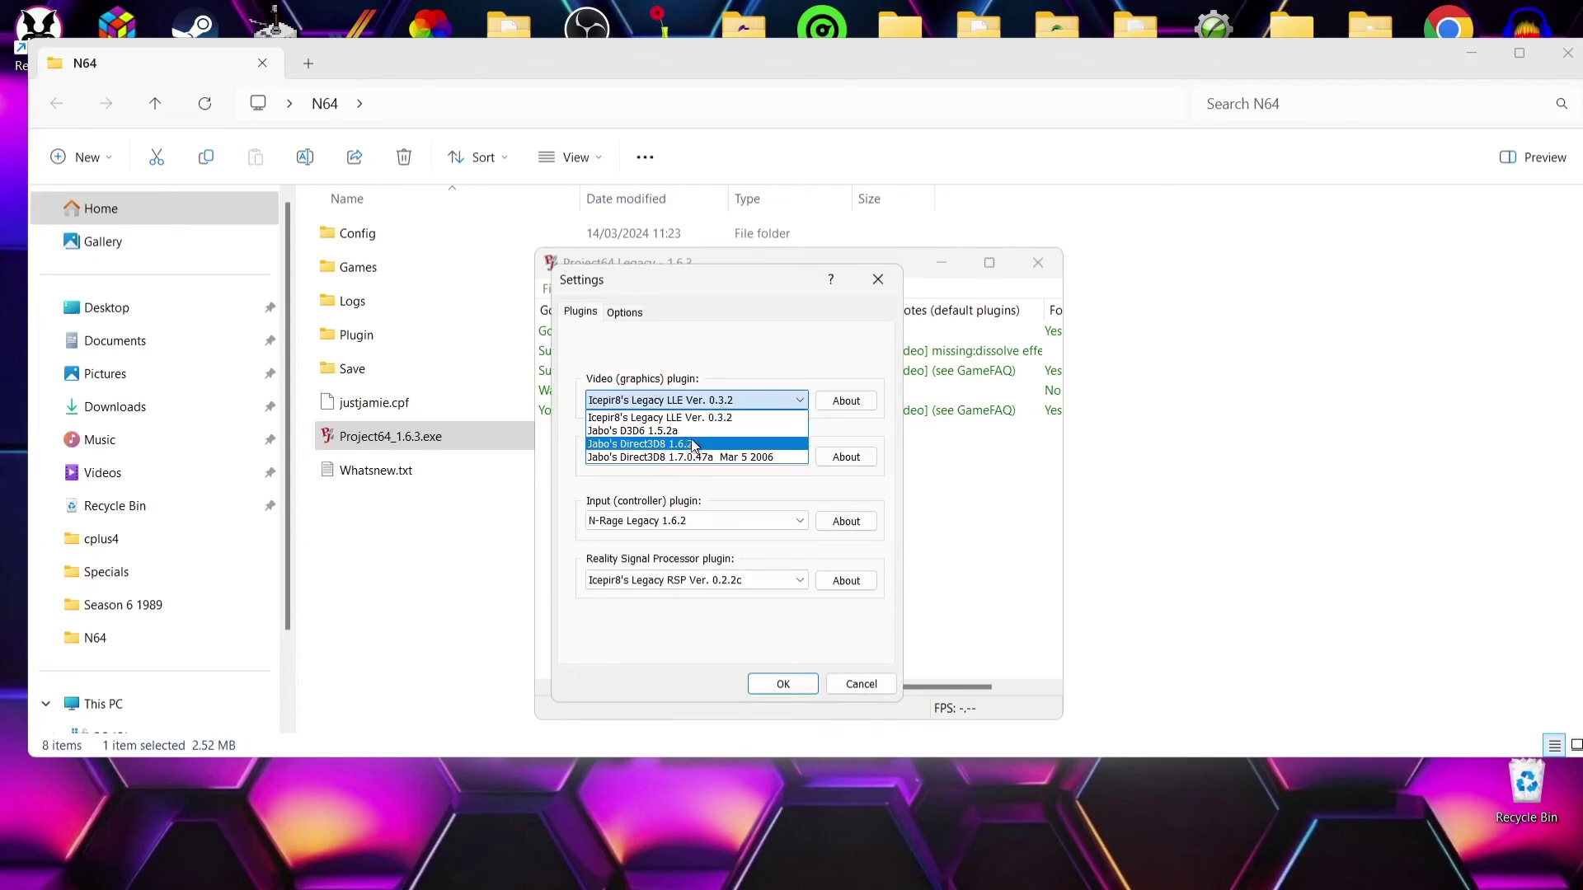
{"action": "left_click", "coordinate": [721, 444]}
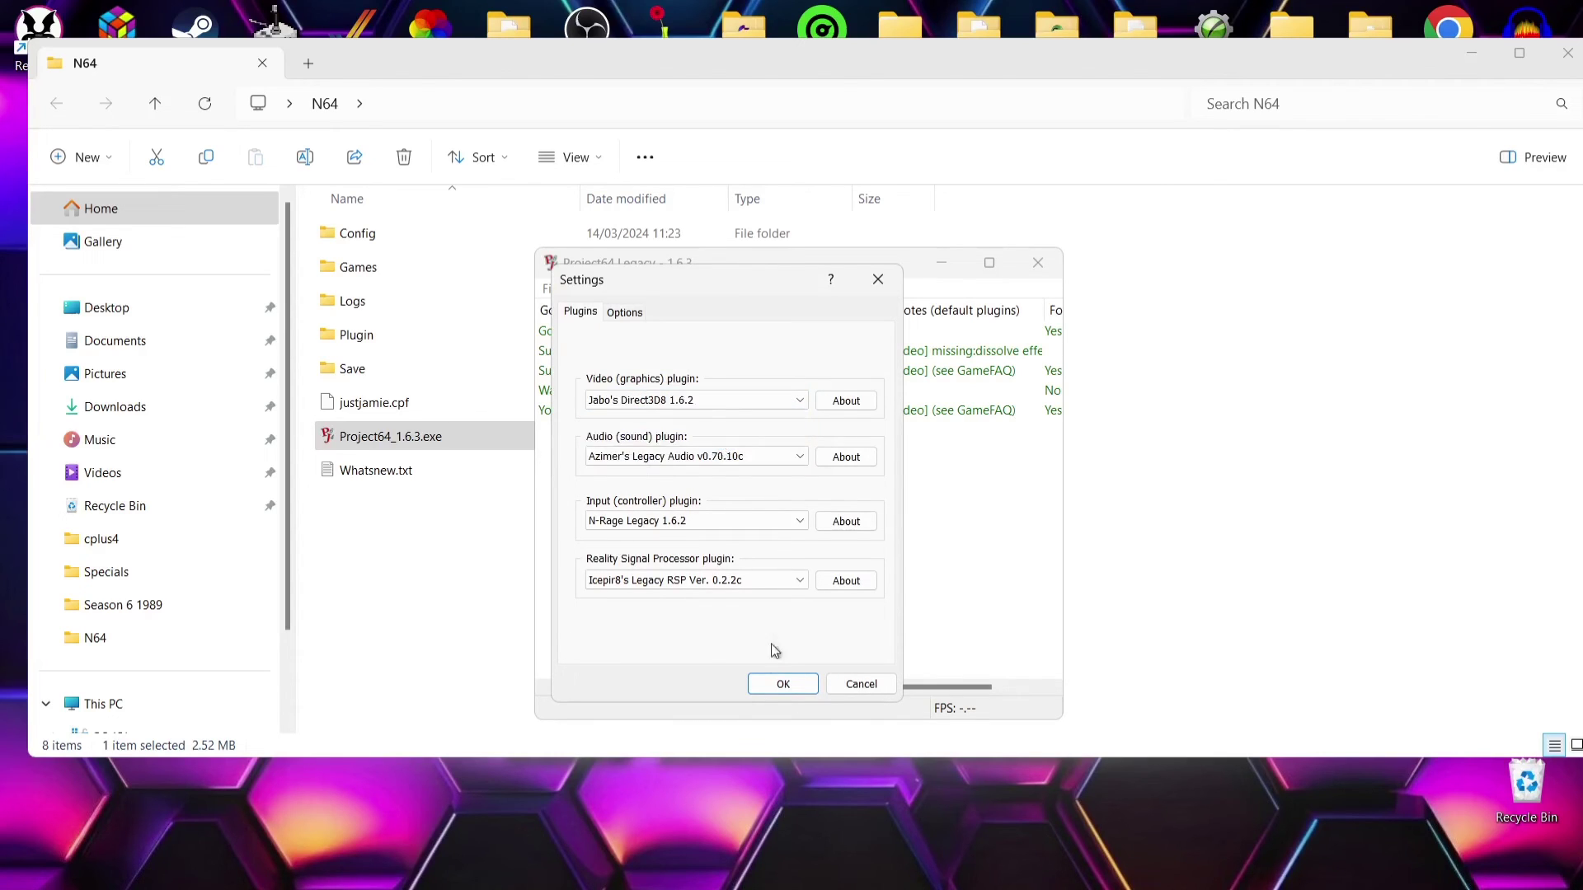
{"action": "left_click", "coordinate": [775, 683]}
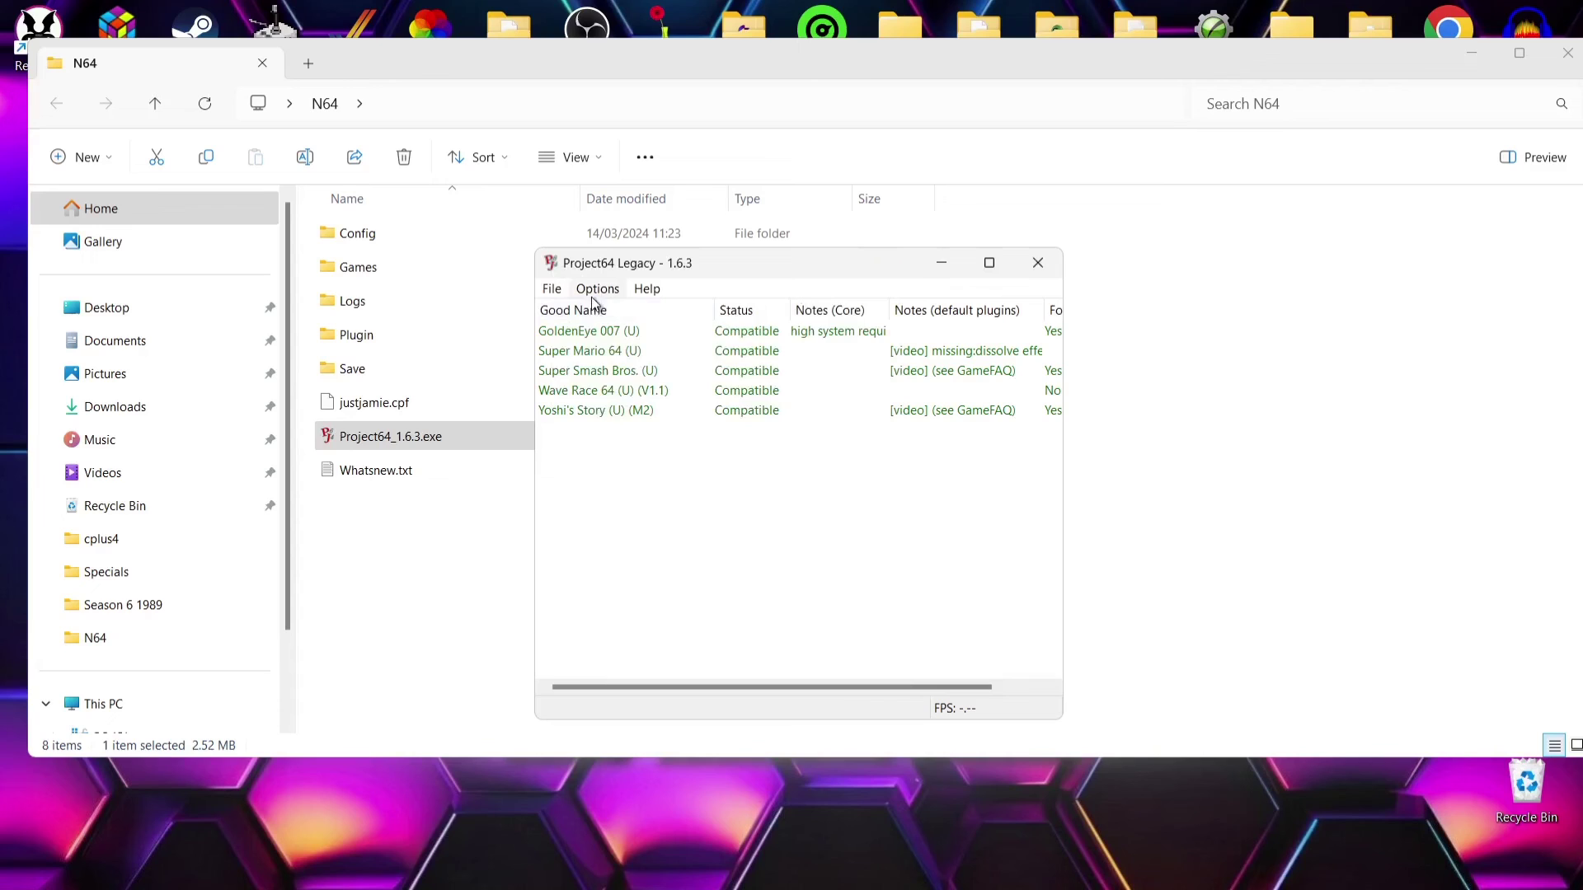
Step: Set anisotropic filtering to 8X and full-scene antialiasing to 2X in the graphics plugin configuration, and apply and confirm the changes
{"action": "left_click", "coordinate": [595, 290]}
{"action": "left_click", "coordinate": [620, 345]}
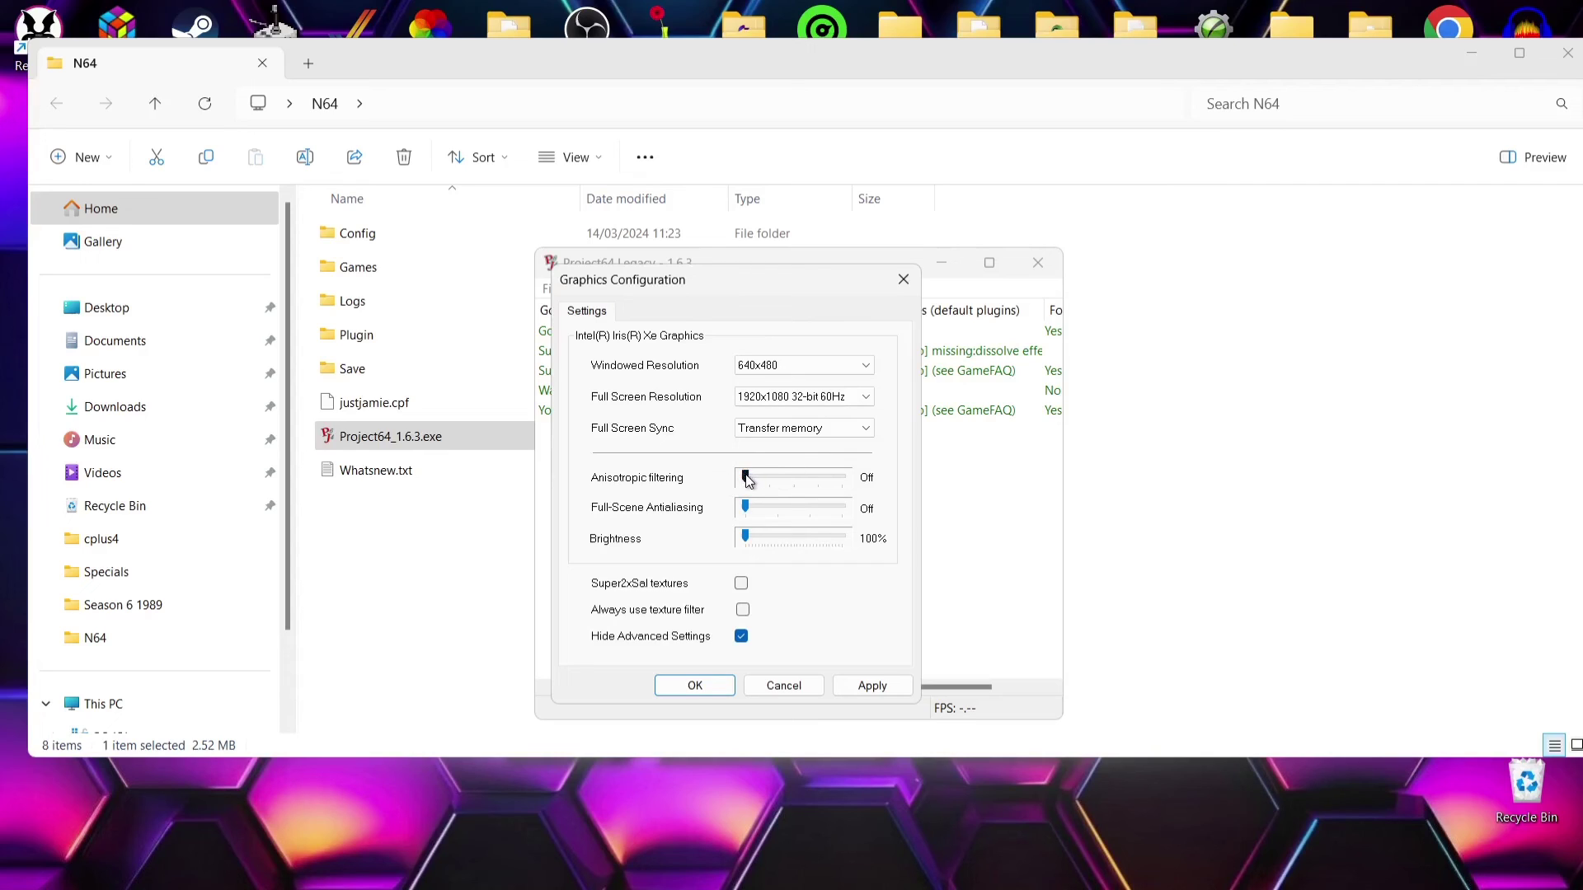
{"action": "left_click_drag", "start_coordinate": [747, 478], "coordinate": [787, 479]}
{"action": "left_click_drag", "start_coordinate": [747, 511], "coordinate": [782, 511]}
{"action": "left_click", "coordinate": [873, 686]}
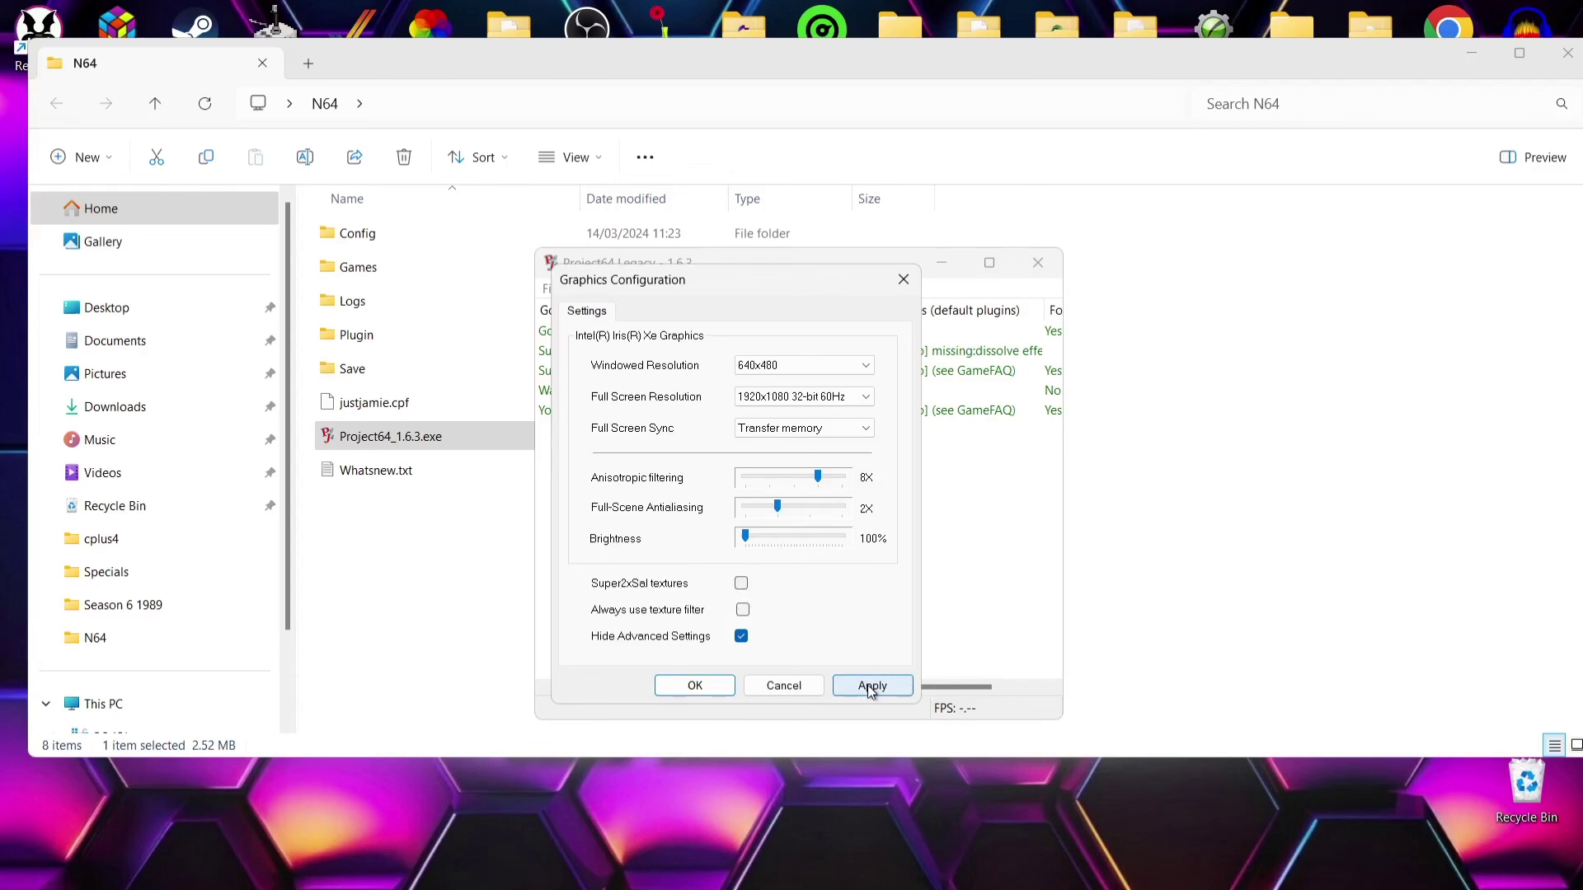
{"action": "left_click", "coordinate": [695, 686]}
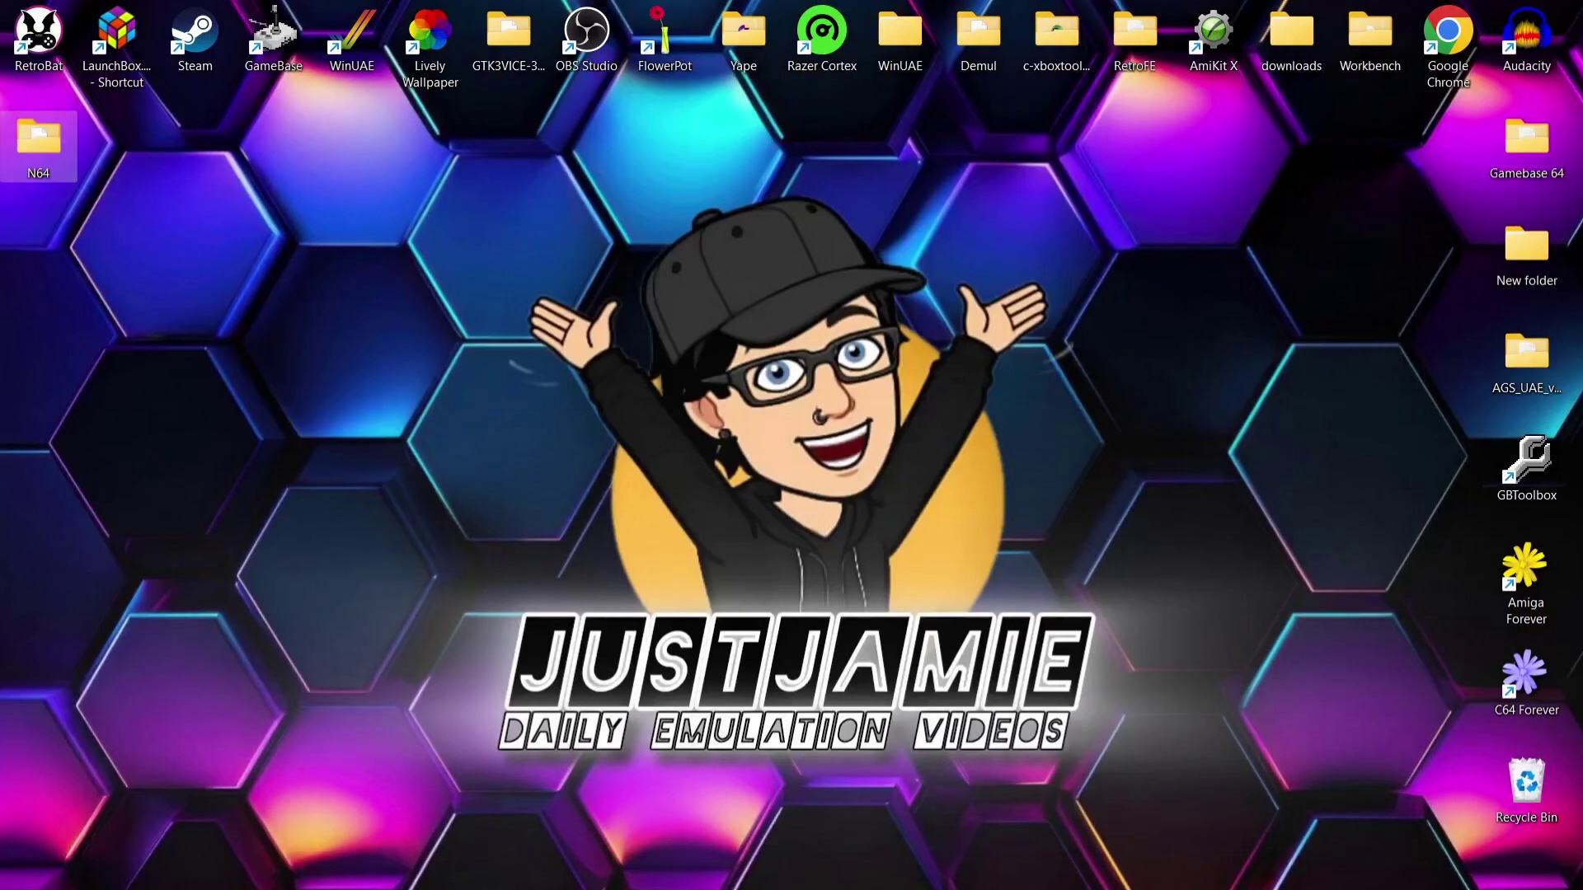